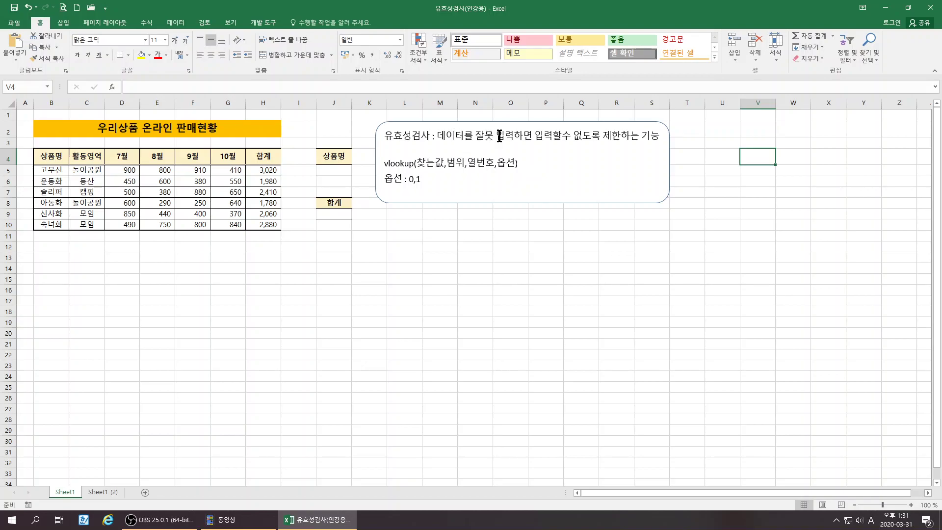
{"action": "left_click_drag", "start_coordinate": [538, 136], "coordinate": [637, 136]}
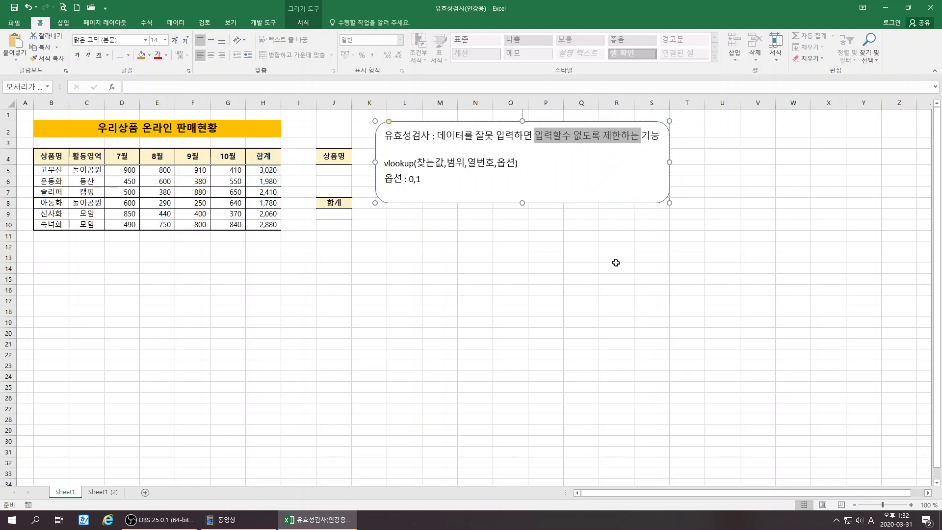
{"action": "left_click", "coordinate": [619, 243]}
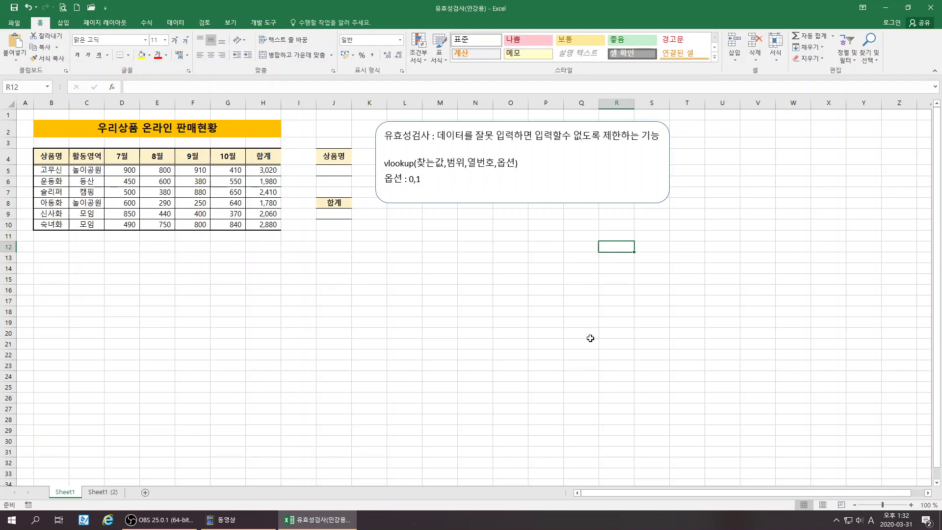
Narrow the empty column I between the sales table and the 상품명 and 합계 boxes in column J.
{"action": "left_click", "coordinate": [911, 504]}
{"action": "left_click", "coordinate": [911, 505]}
{"action": "left_click", "coordinate": [911, 504]}
{"action": "left_click", "coordinate": [911, 504]}
{"action": "left_click", "coordinate": [912, 505]}
{"action": "left_click", "coordinate": [912, 505]}
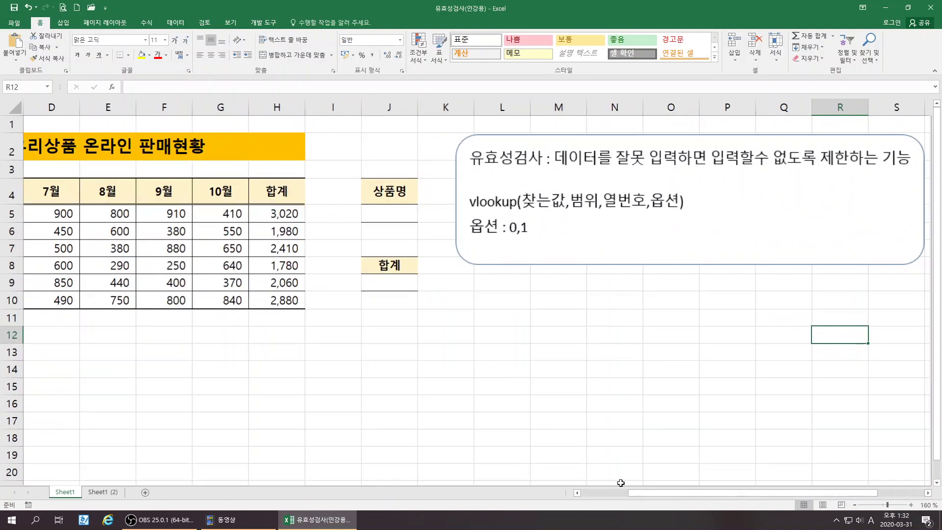
{"action": "left_click_drag", "start_coordinate": [719, 492], "coordinate": [621, 491]}
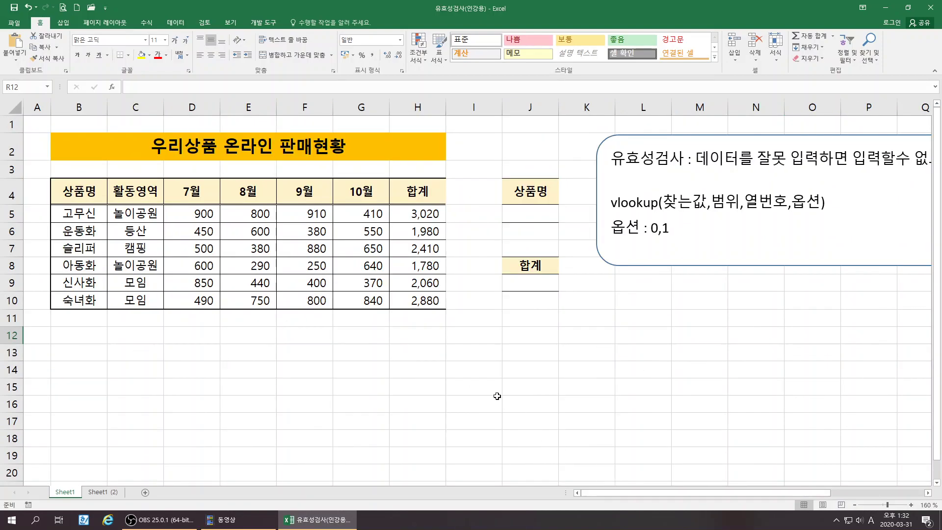
{"action": "left_click", "coordinate": [525, 386]}
{"action": "left_click_drag", "start_coordinate": [502, 107], "coordinate": [470, 111]}
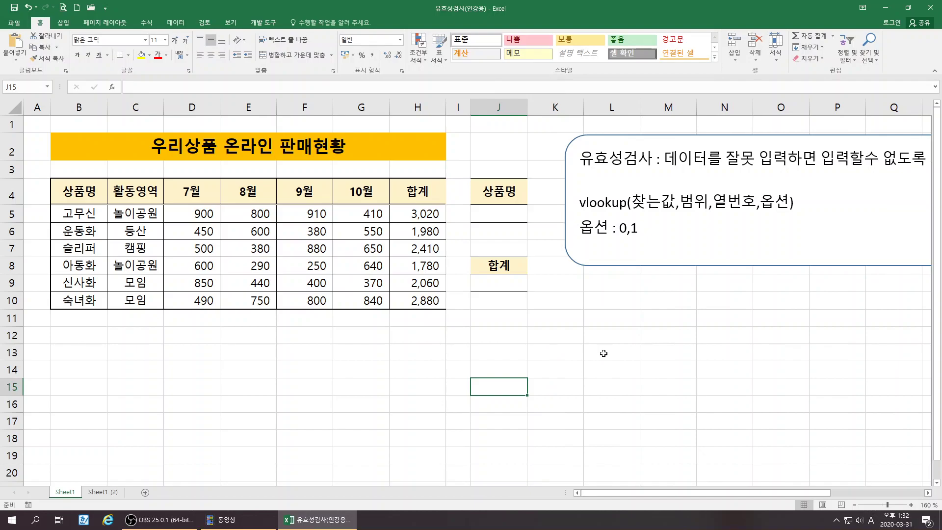
Examine the product names in B5:B10, the totals in column H, and the blank 상품명 and 합계 cells J5 and J9.
{"action": "left_click", "coordinate": [499, 282]}
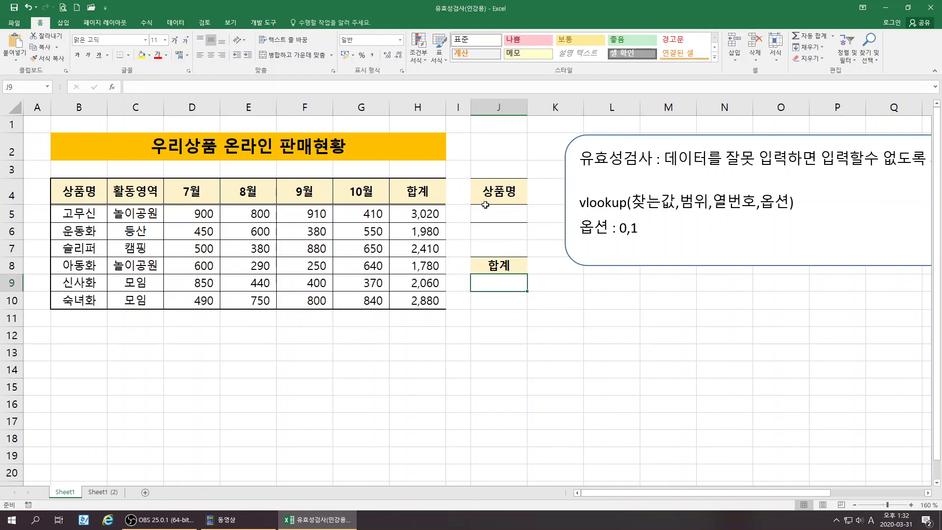
{"action": "left_click_drag", "start_coordinate": [76, 216], "coordinate": [98, 301]}
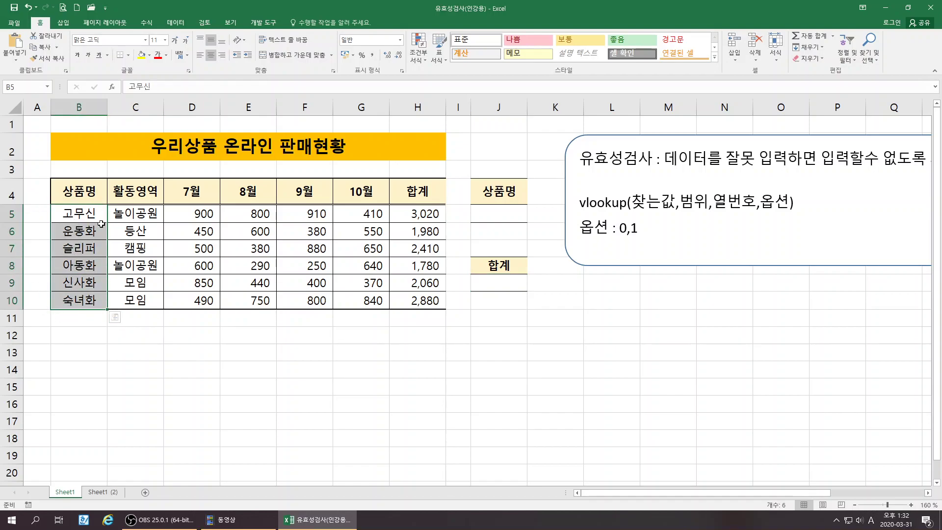
{"action": "left_click", "coordinate": [512, 219]}
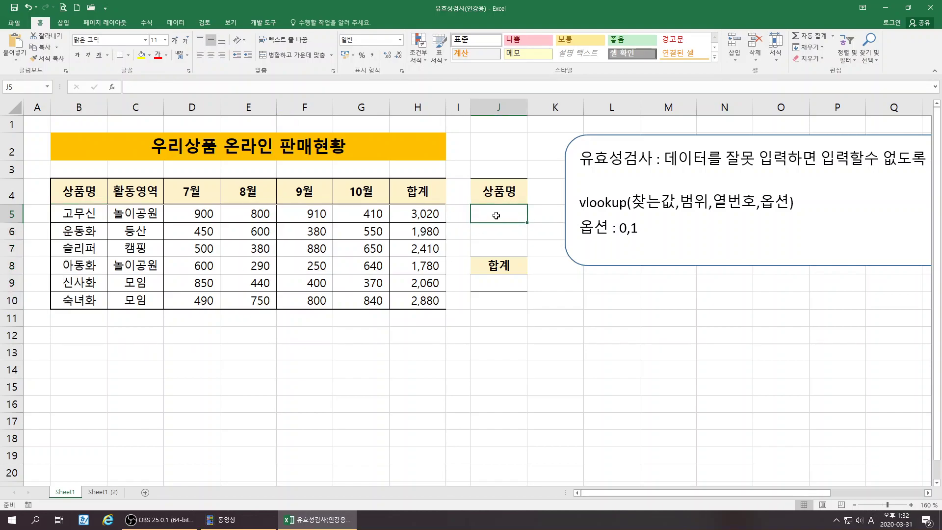
{"action": "left_click", "coordinate": [429, 215]}
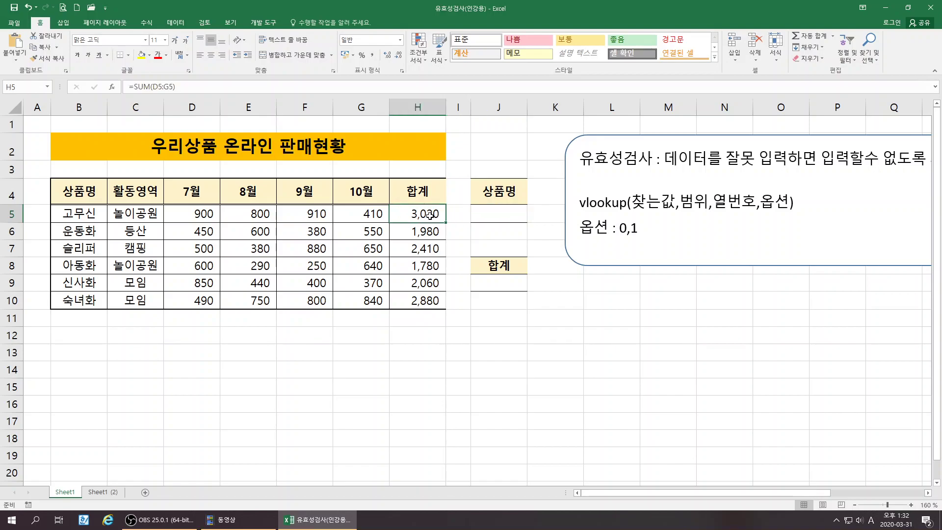
{"action": "left_click", "coordinate": [495, 285]}
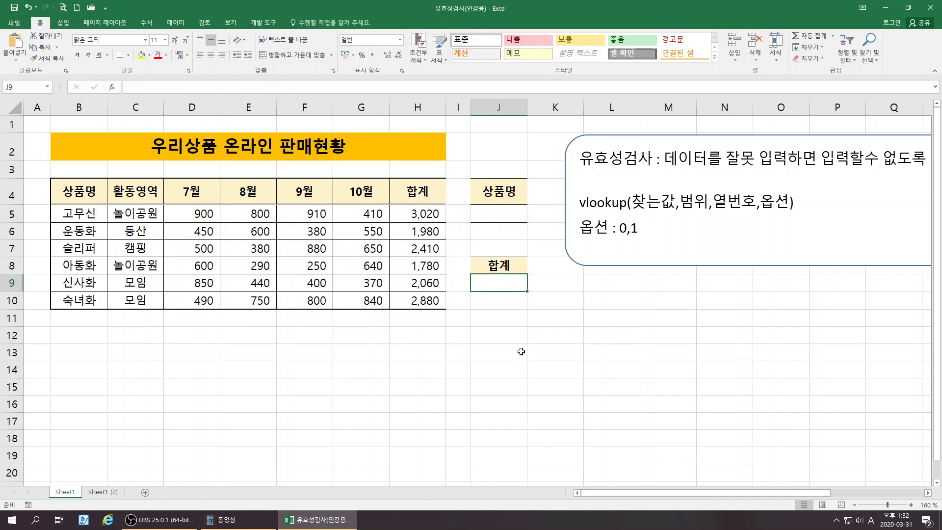
{"action": "left_click", "coordinate": [504, 335]}
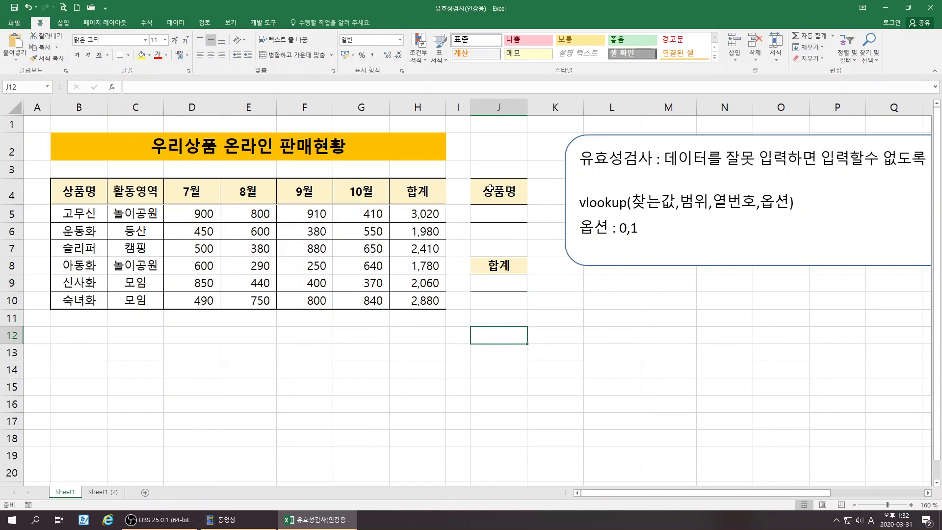
{"action": "left_click", "coordinate": [497, 281]}
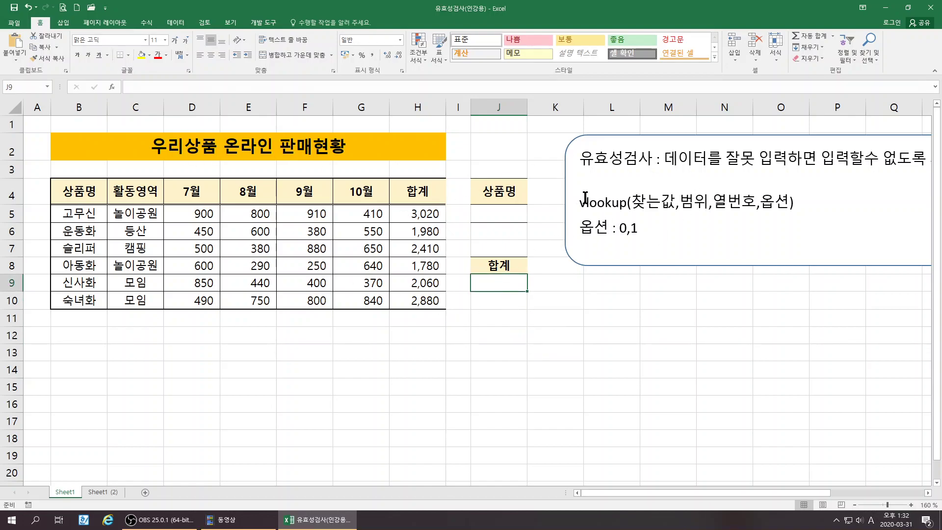
{"action": "left_click", "coordinate": [575, 367]}
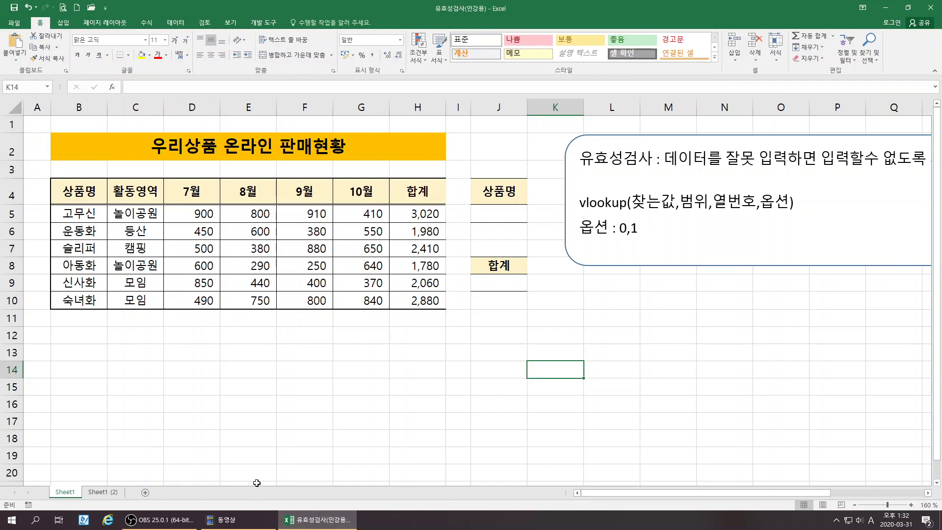
Define the name 상품명 for the product names in B5:B10.
{"action": "left_click", "coordinate": [87, 213]}
{"action": "left_click_drag", "start_coordinate": [87, 213], "coordinate": [89, 298]}
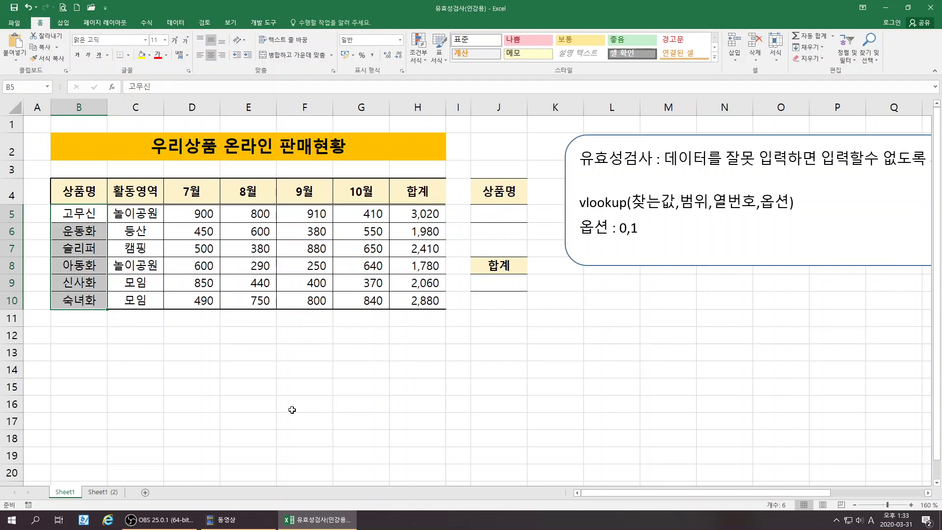
{"action": "left_click", "coordinate": [855, 504]}
{"action": "left_click", "coordinate": [855, 505]}
{"action": "left_click", "coordinate": [855, 504]}
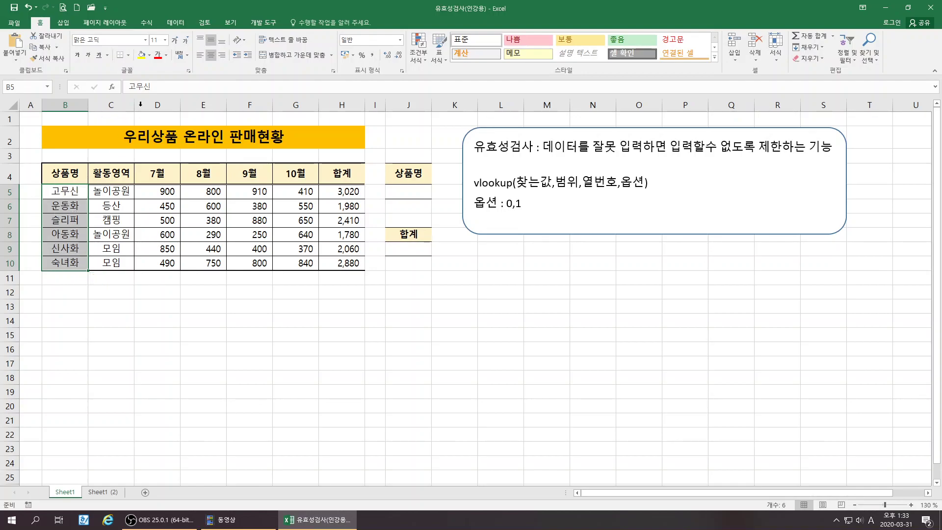
{"action": "left_click", "coordinate": [147, 23]}
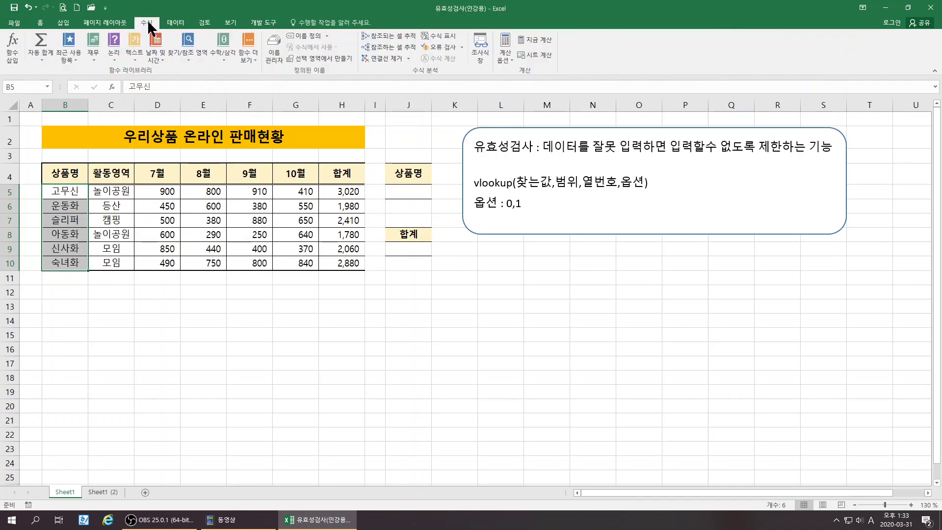
{"action": "left_click", "coordinate": [307, 40]}
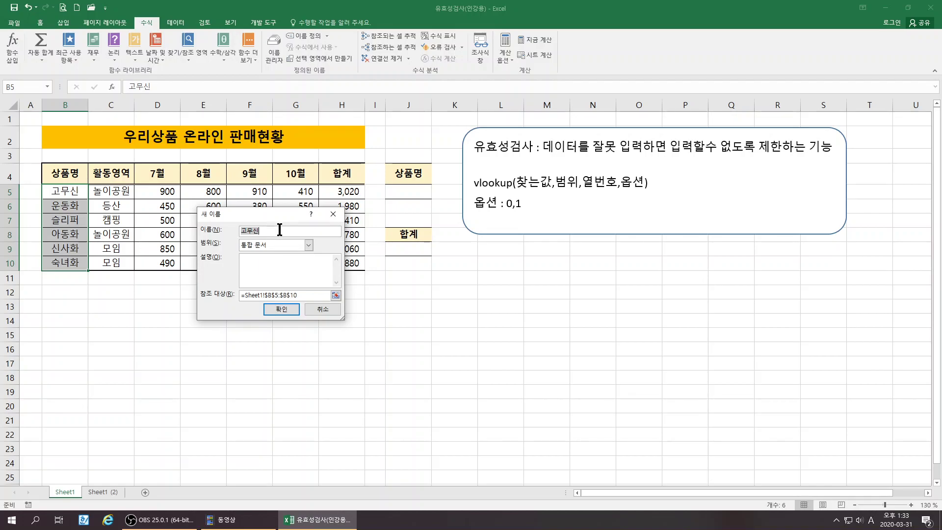
{"action": "type", "text": "ㄱ"}
{"action": "type", "text": "품명"}
{"action": "left_click", "coordinate": [288, 310]}
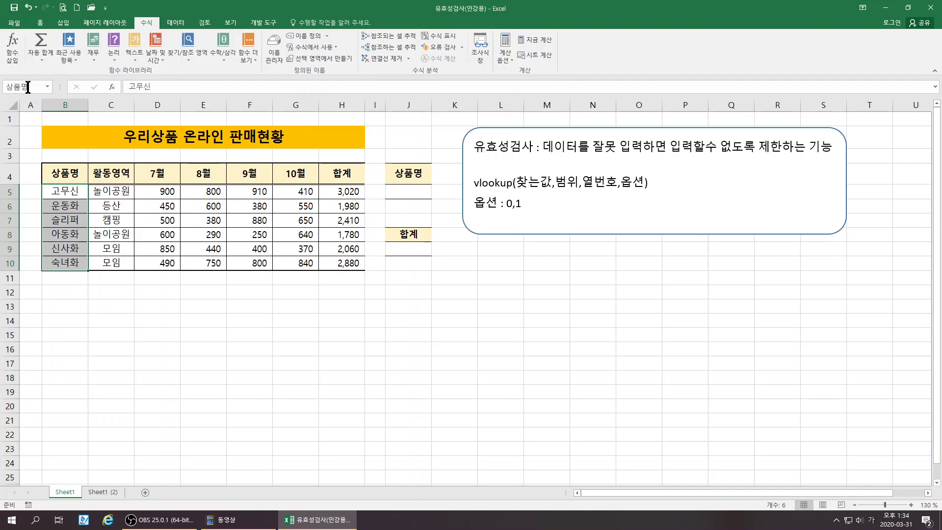
Check the name assigned to the product range B5:B10 against the references of single cells within it.
{"action": "left_click", "coordinate": [65, 205]}
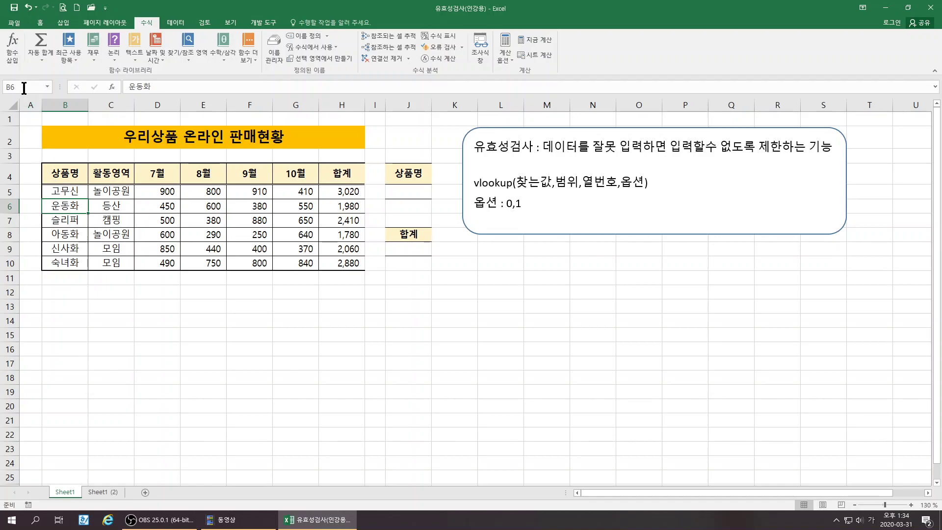
{"action": "left_click", "coordinate": [65, 235]}
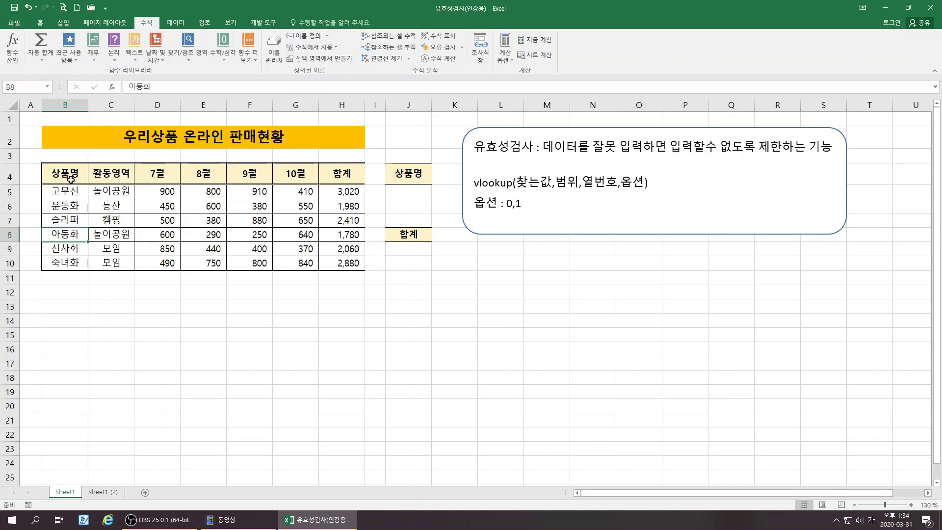
{"action": "left_click_drag", "start_coordinate": [65, 198], "coordinate": [64, 262]}
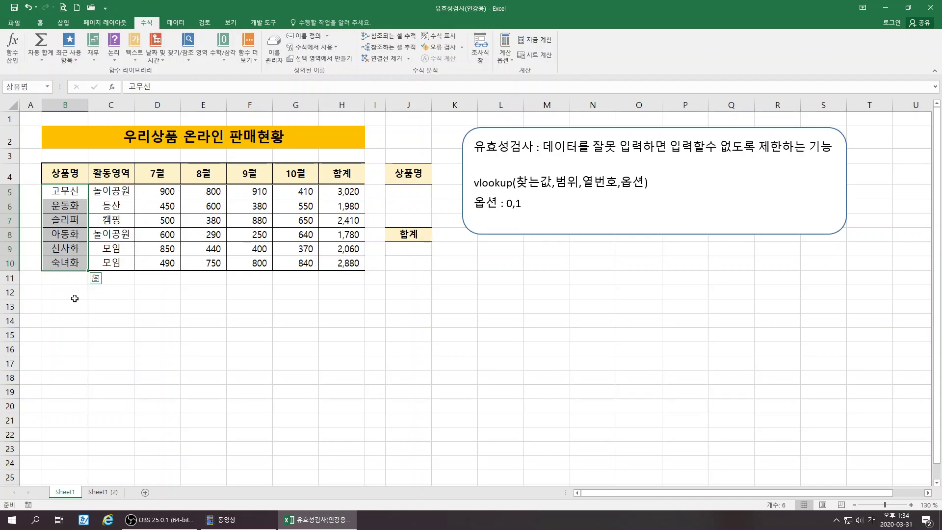
{"action": "left_click_drag", "start_coordinate": [63, 191], "coordinate": [58, 260]}
{"action": "left_click", "coordinate": [175, 23]}
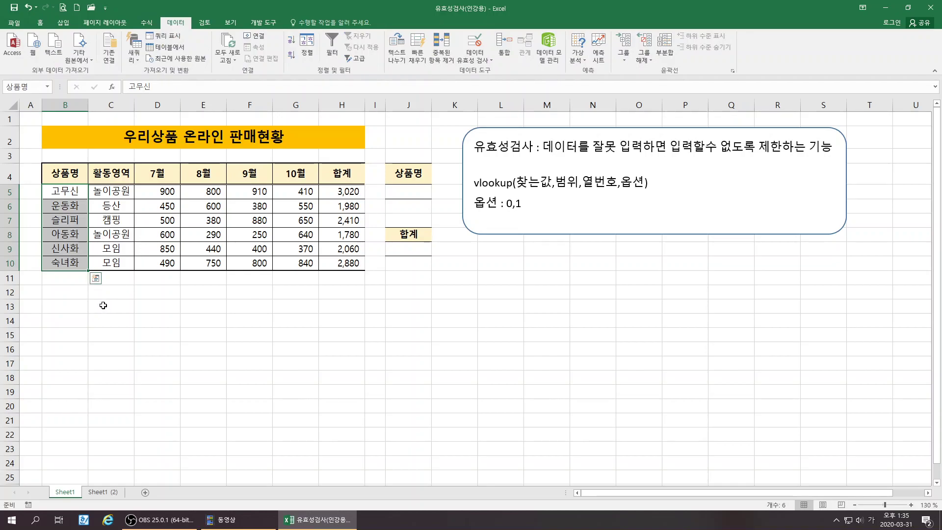
{"action": "left_click", "coordinate": [205, 349]}
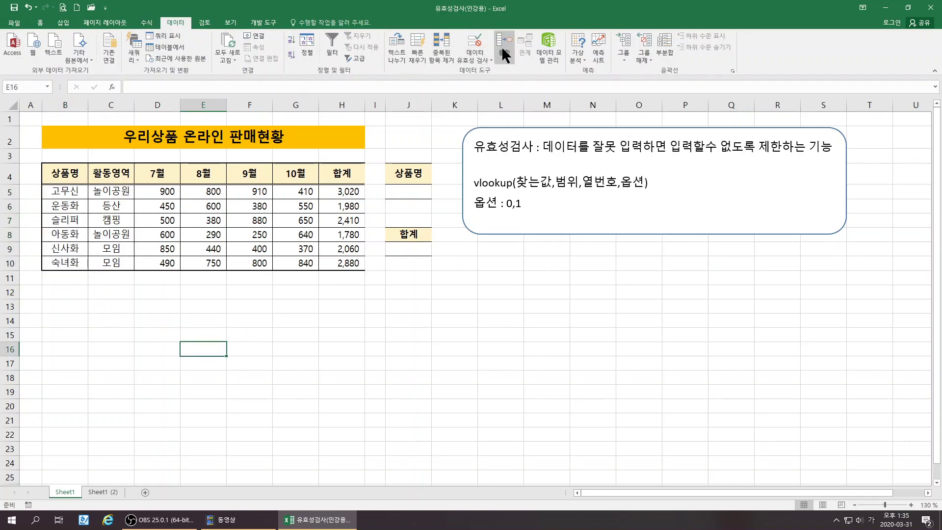
{"action": "left_click", "coordinate": [471, 58]}
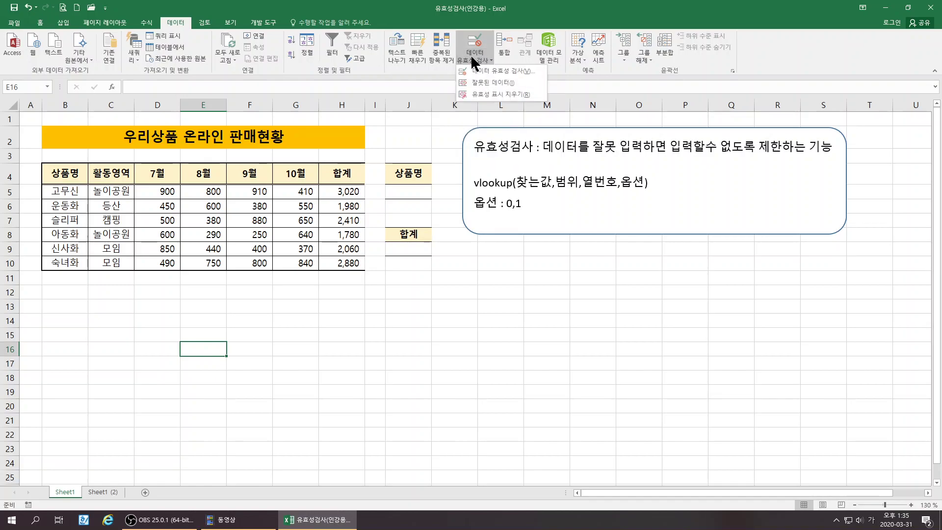
{"action": "left_click", "coordinate": [496, 71]}
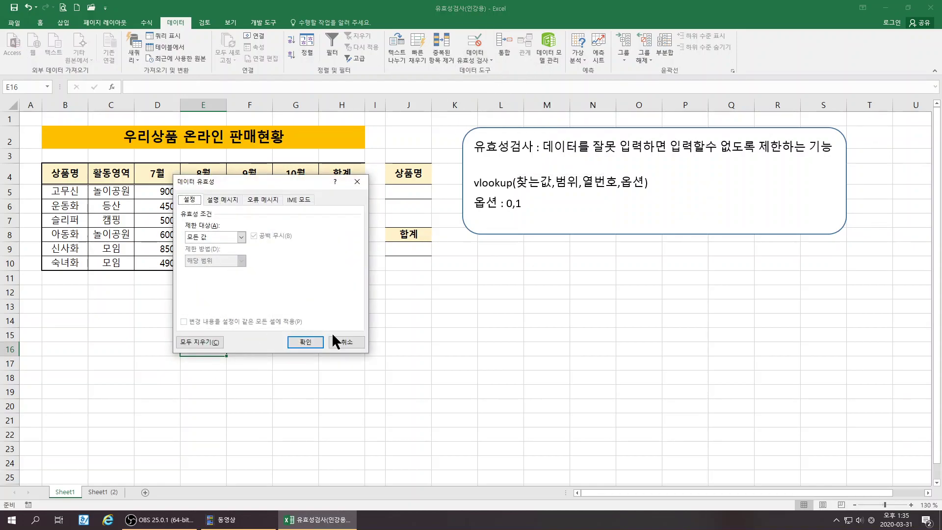
{"action": "left_click", "coordinate": [347, 344]}
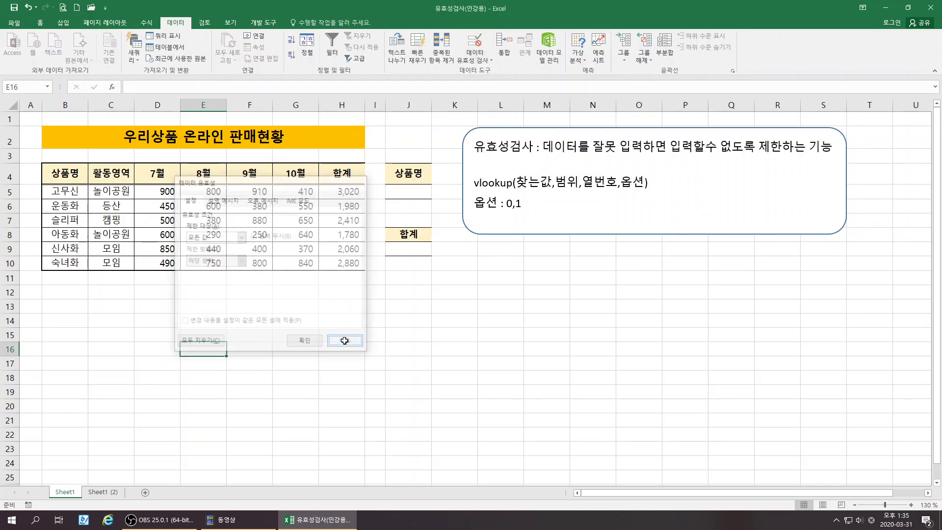
{"action": "left_click", "coordinate": [477, 57]}
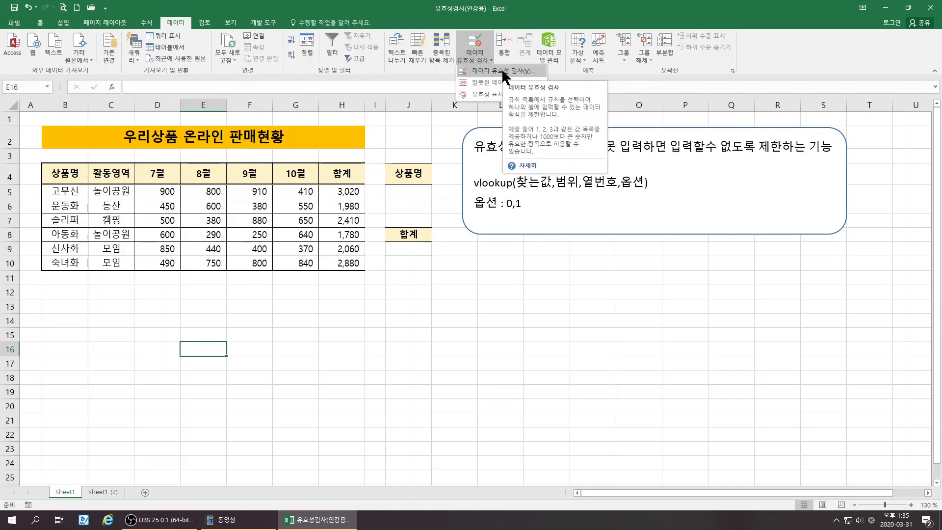
{"action": "left_click", "coordinate": [470, 234]}
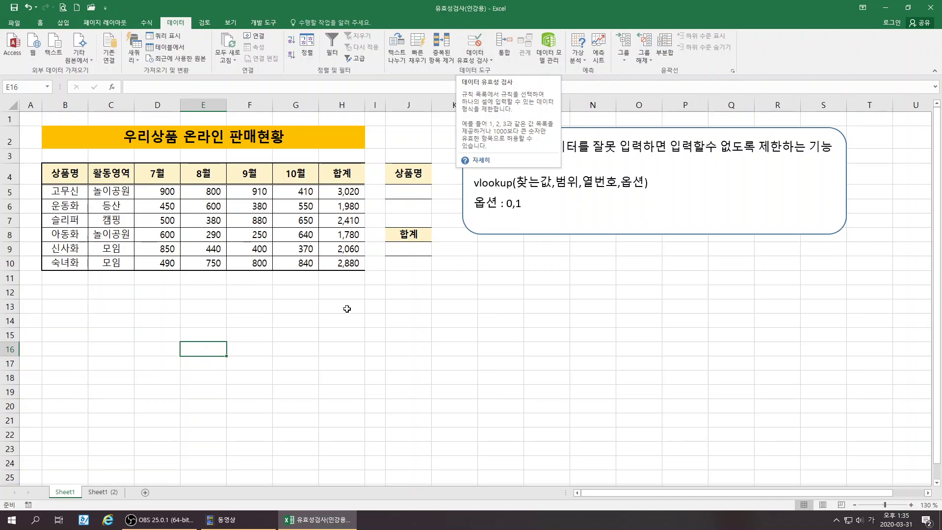
Set the data validation of the 상품명 cell J5 to allow only values from a list (목록).
{"action": "left_click", "coordinate": [419, 194]}
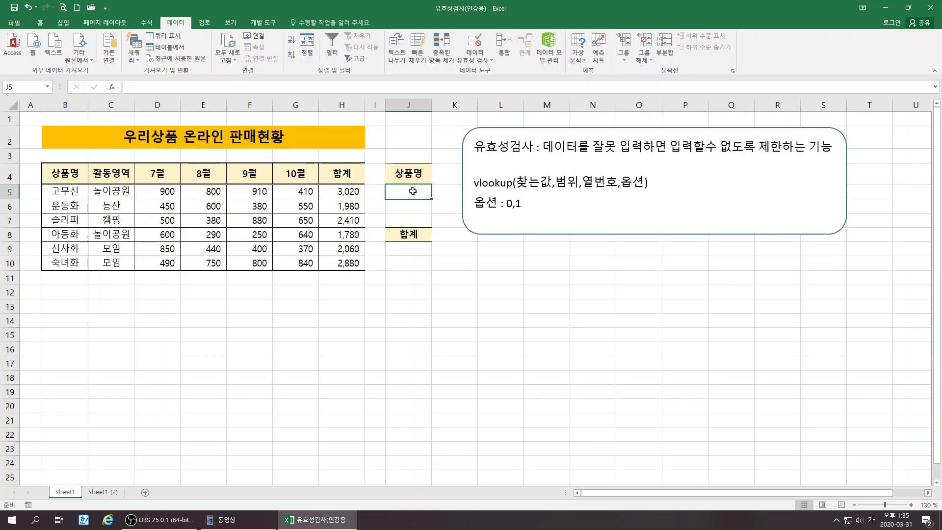
{"action": "left_click", "coordinate": [475, 45]}
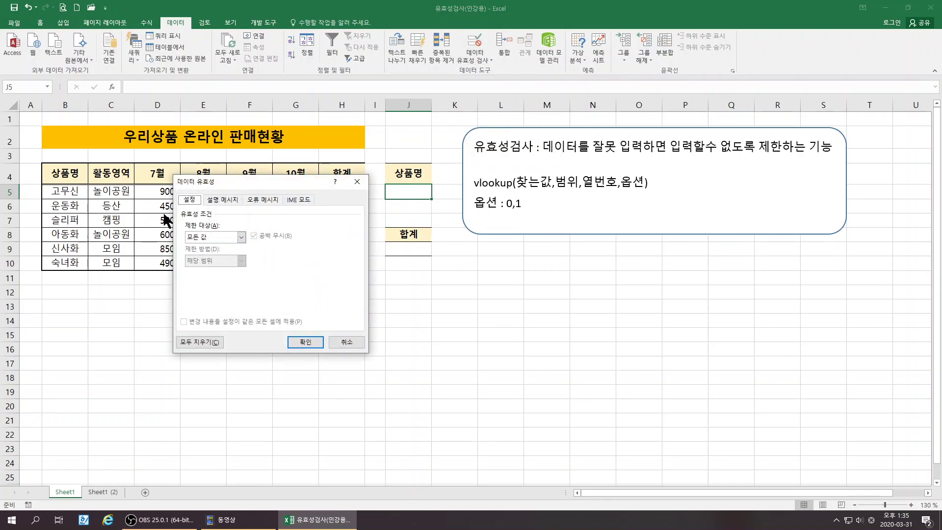
{"action": "left_click_drag", "start_coordinate": [234, 181], "coordinate": [220, 182]}
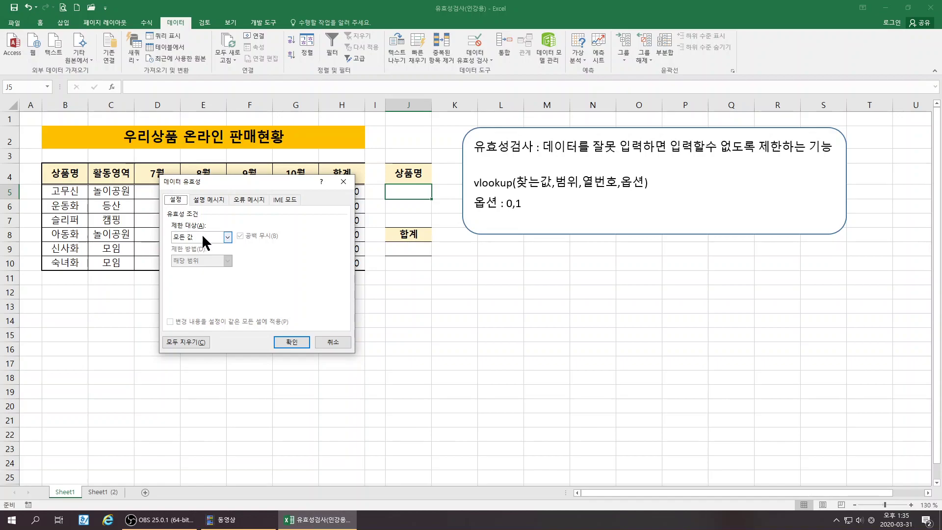
{"action": "left_click_drag", "start_coordinate": [228, 182], "coordinate": [509, 168]}
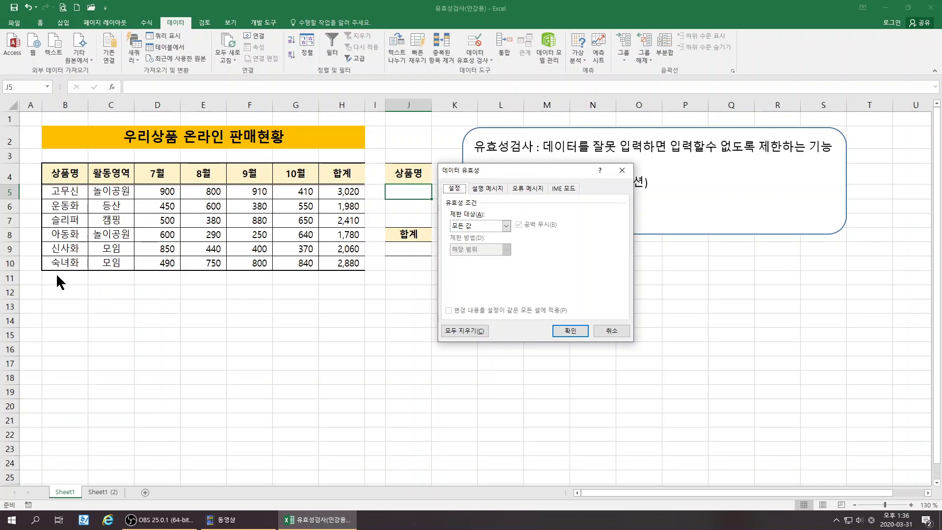
{"action": "left_click", "coordinate": [468, 225]}
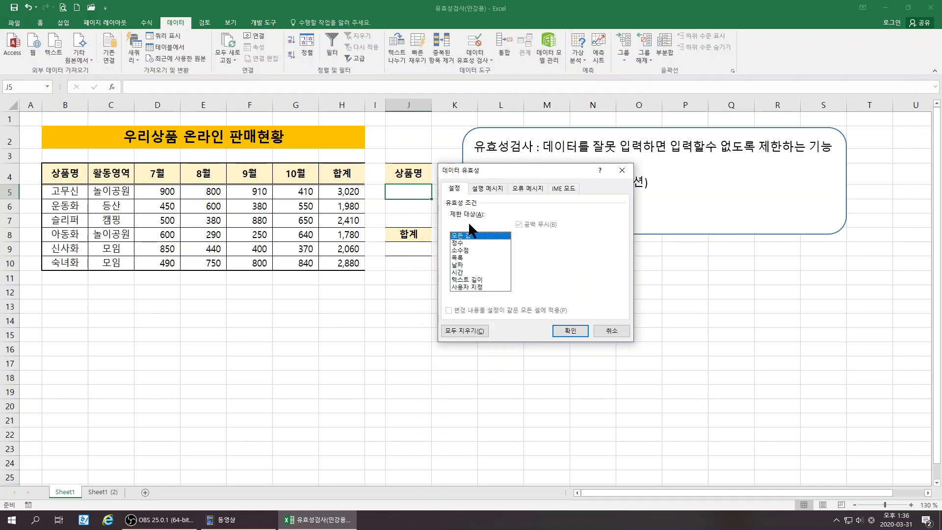
{"action": "left_click", "coordinate": [465, 257]}
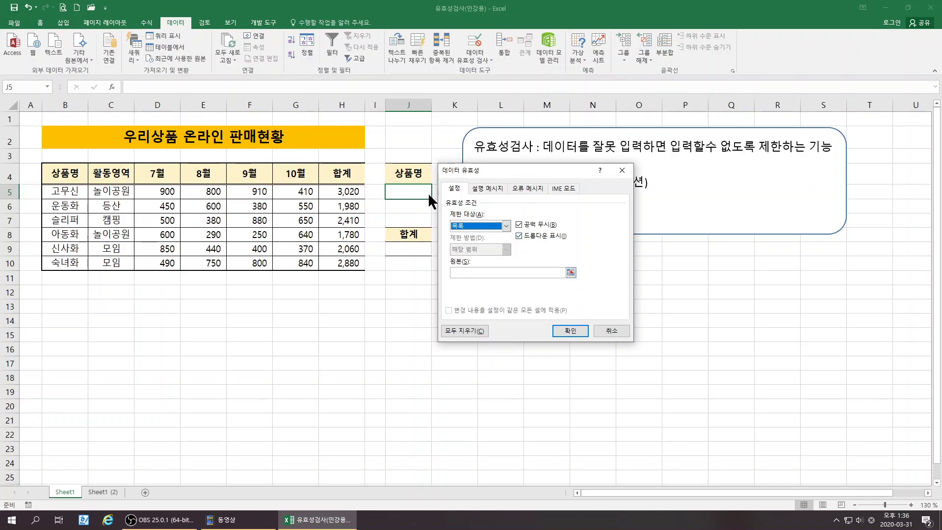
Keep the in-cell dropdown enabled, enter 상품명 as the list source, and apply the validation to J5.
{"action": "left_click", "coordinate": [518, 235]}
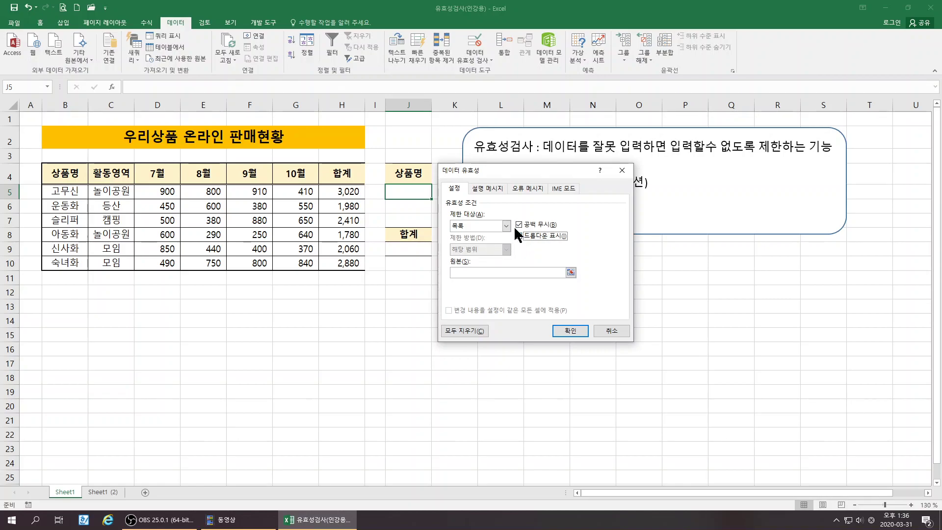
{"action": "left_click", "coordinate": [460, 273]}
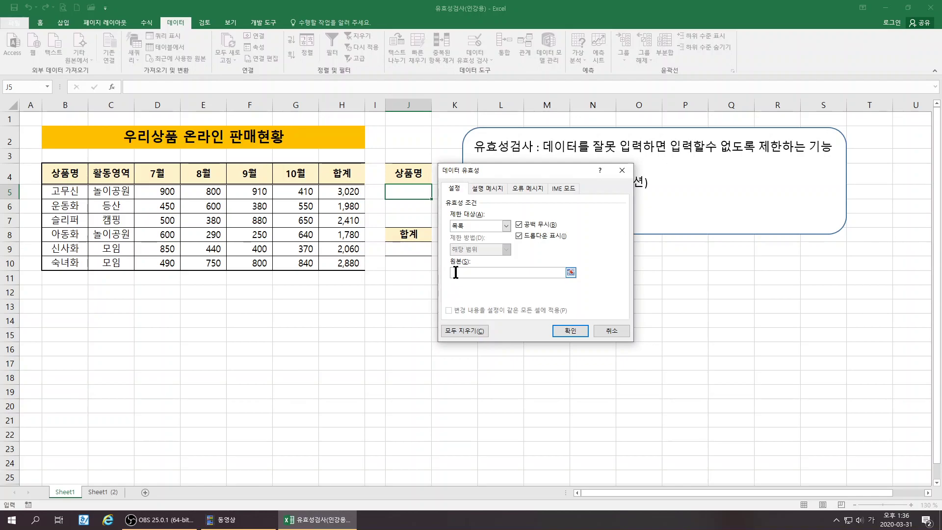
{"action": "type", "text": "="}
{"action": "key", "text": "BackSpace"}
{"action": "type", "text": "상품명"}
{"action": "key", "text": "Return"}
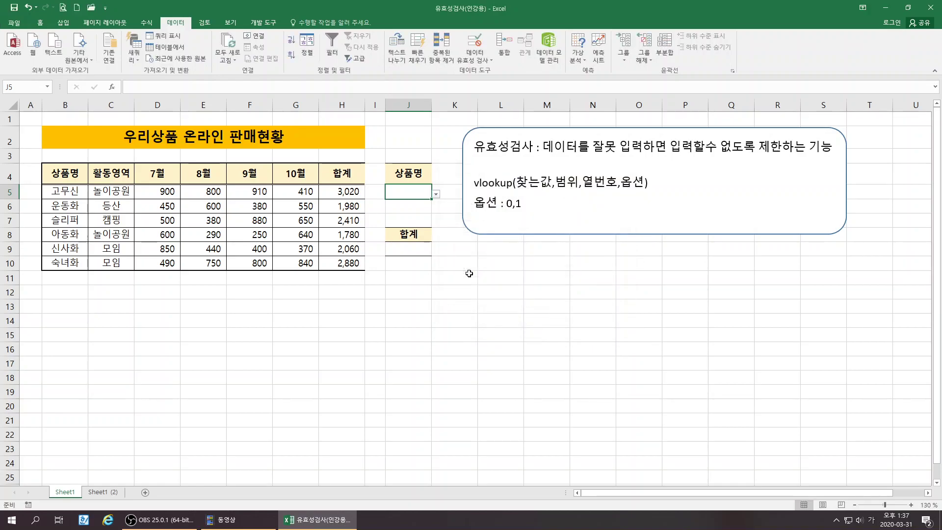
Check which choices the dropdown list in J5 offers against the product names in column B.
{"action": "left_click", "coordinate": [435, 194]}
{"action": "key", "text": "Escape"}
{"action": "left_click", "coordinate": [436, 194]}
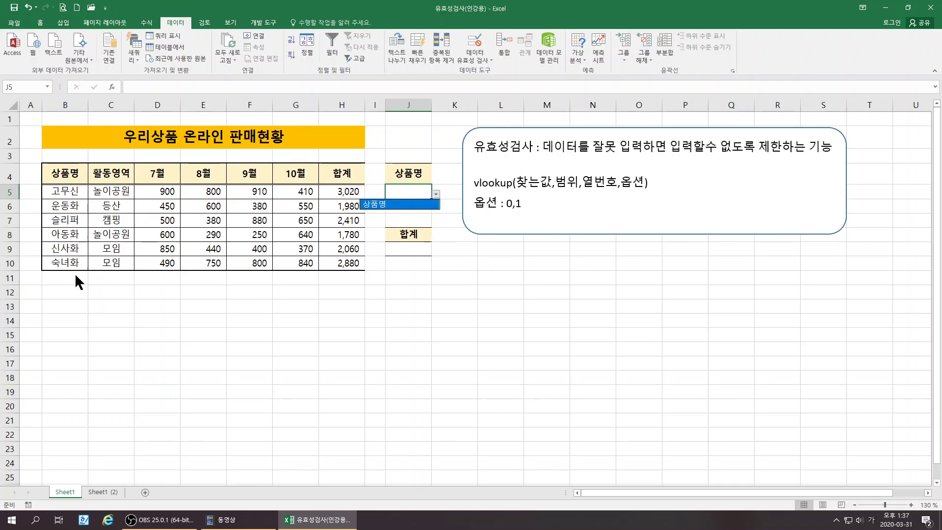
{"action": "left_click", "coordinate": [410, 190]}
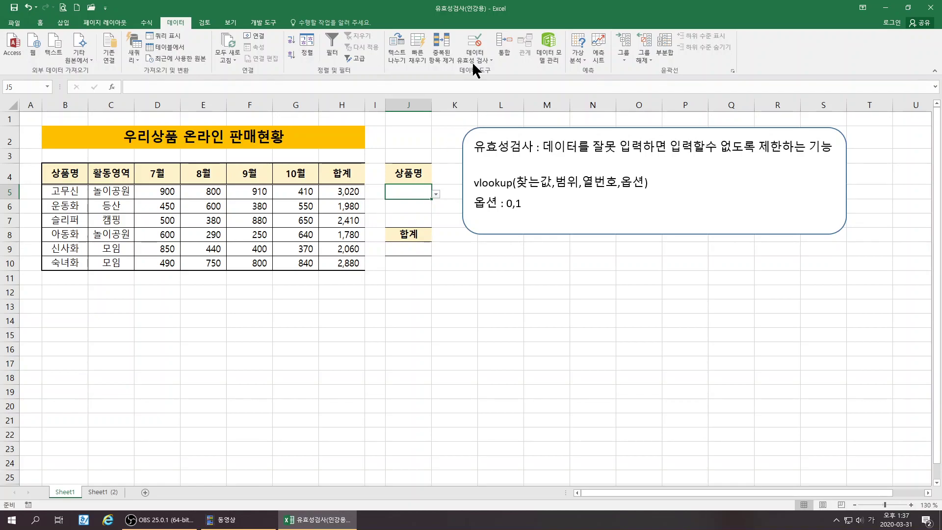
Correct the J5 validation list source to =상품명 and check the choices in its dropdown list.
{"action": "left_click", "coordinate": [474, 43]}
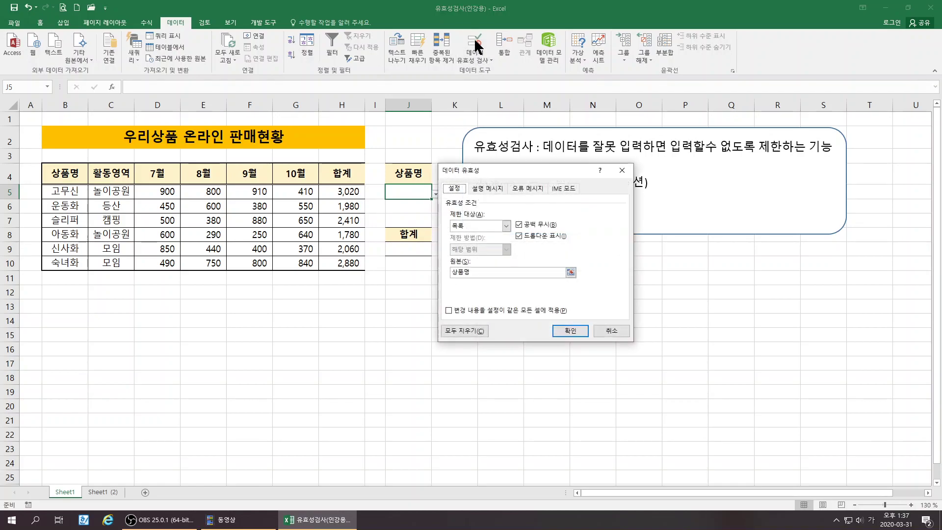
{"action": "left_click", "coordinate": [455, 272]}
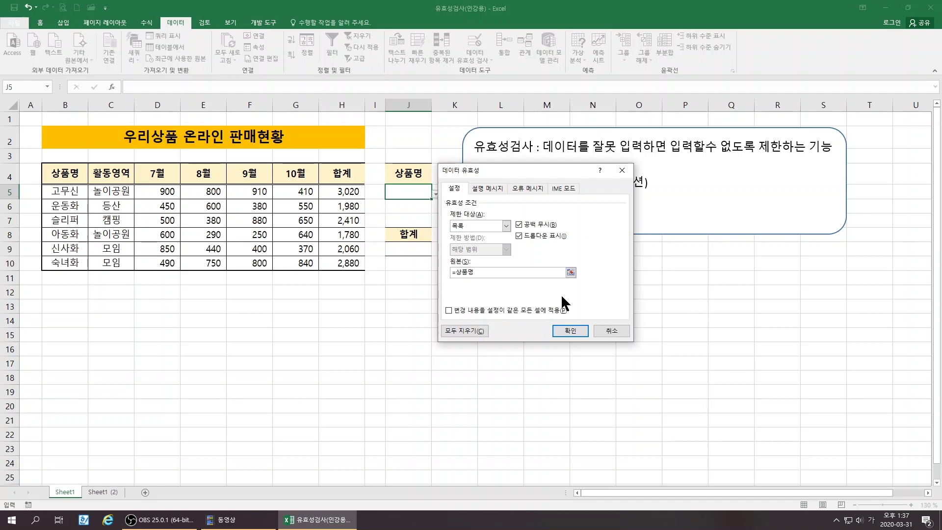
{"action": "left_click", "coordinate": [570, 330]}
{"action": "left_click", "coordinate": [436, 194]}
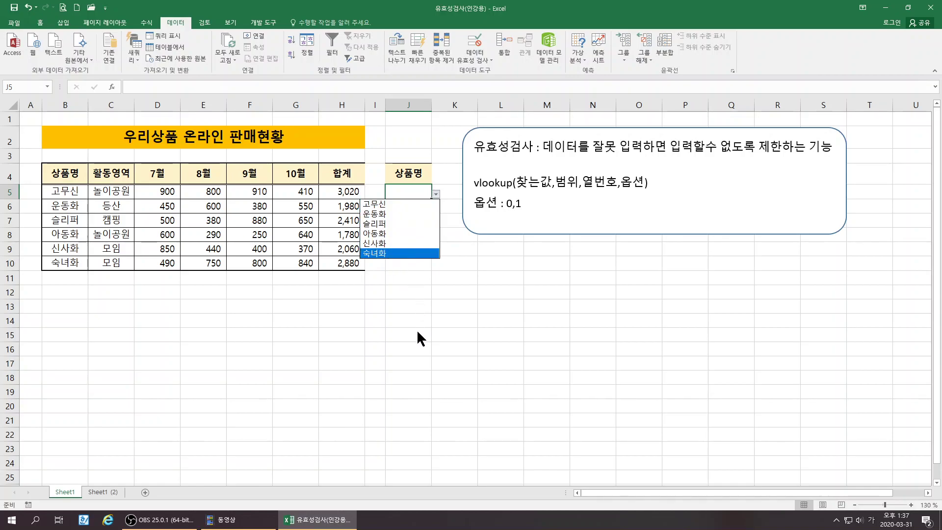
{"action": "key", "text": "Escape"}
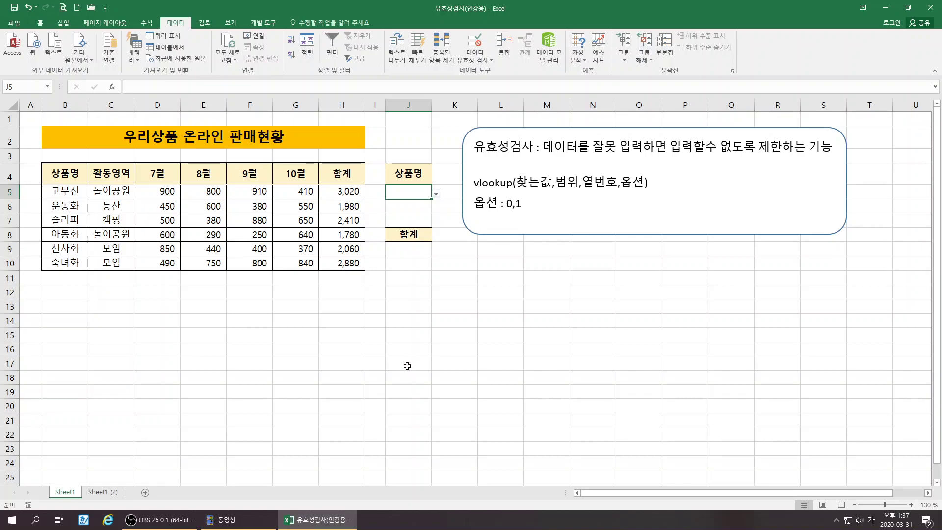
Test the J5 product list by choosing 고무신, and finish with 슬리퍼 selected.
{"action": "left_click", "coordinate": [436, 194]}
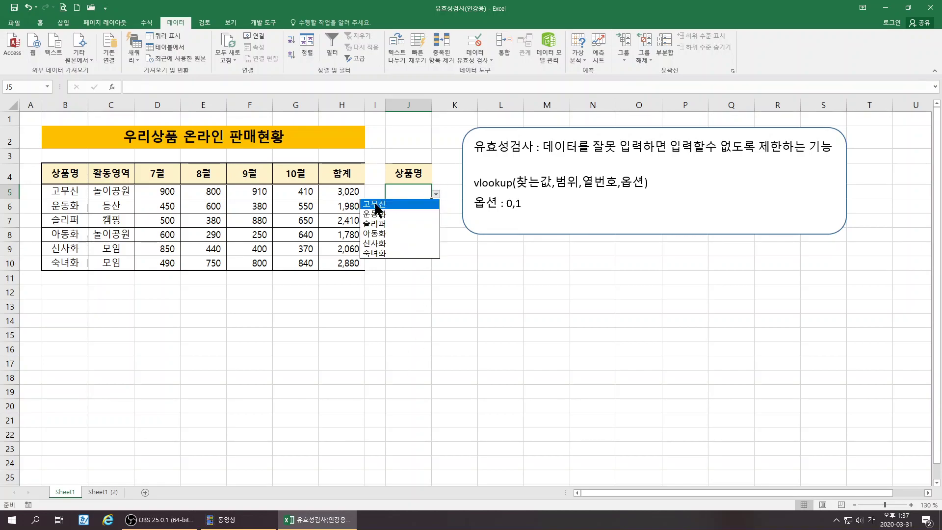
{"action": "left_click", "coordinate": [400, 202]}
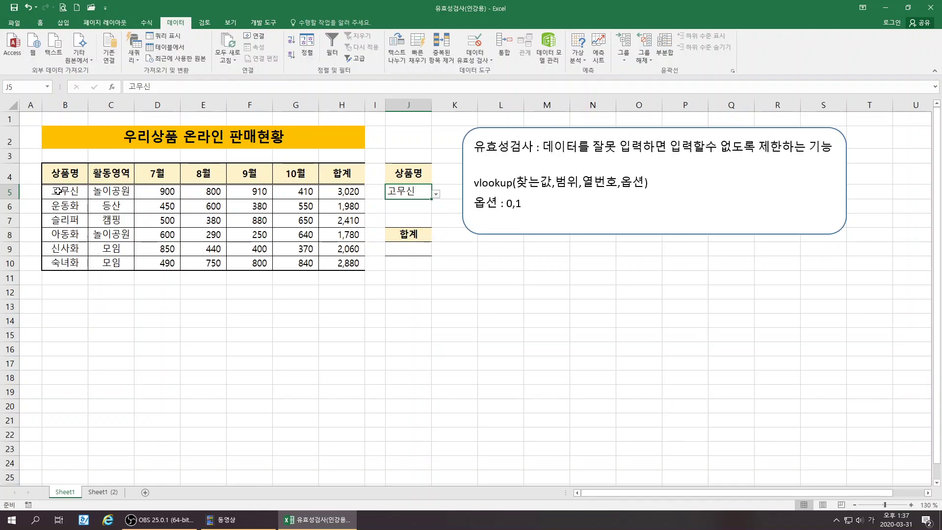
{"action": "left_click", "coordinate": [435, 194]}
{"action": "left_click", "coordinate": [390, 224]}
Review the vlookup syntax note and locate VLOOKUP in the 찾기/참조 영역 function category, starting from the 합계 cell J9.
{"action": "left_click_drag", "start_coordinate": [475, 183], "coordinate": [513, 183]}
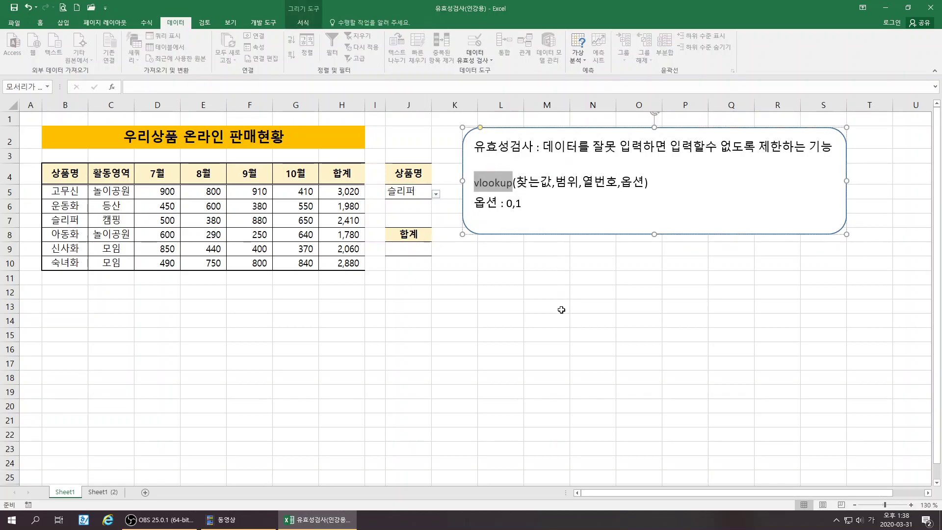
{"action": "left_click", "coordinate": [538, 288]}
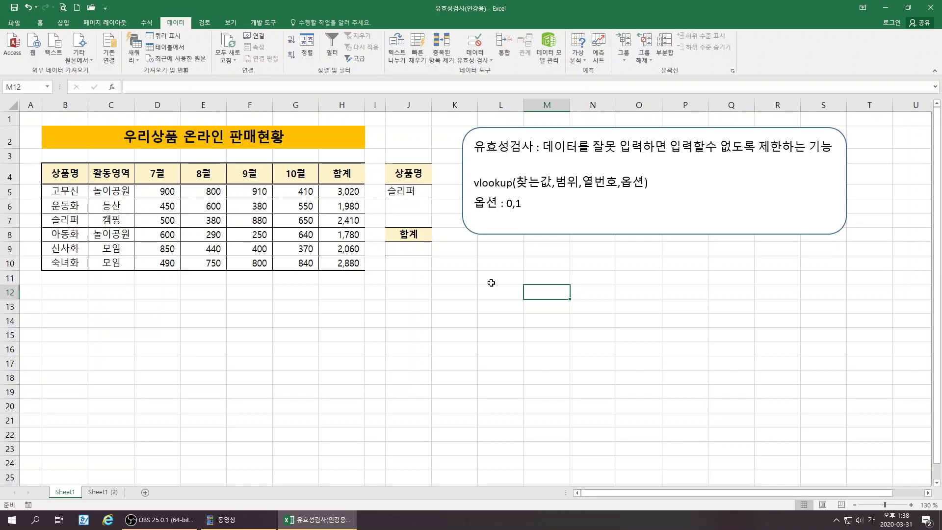
{"action": "left_click", "coordinate": [414, 249]}
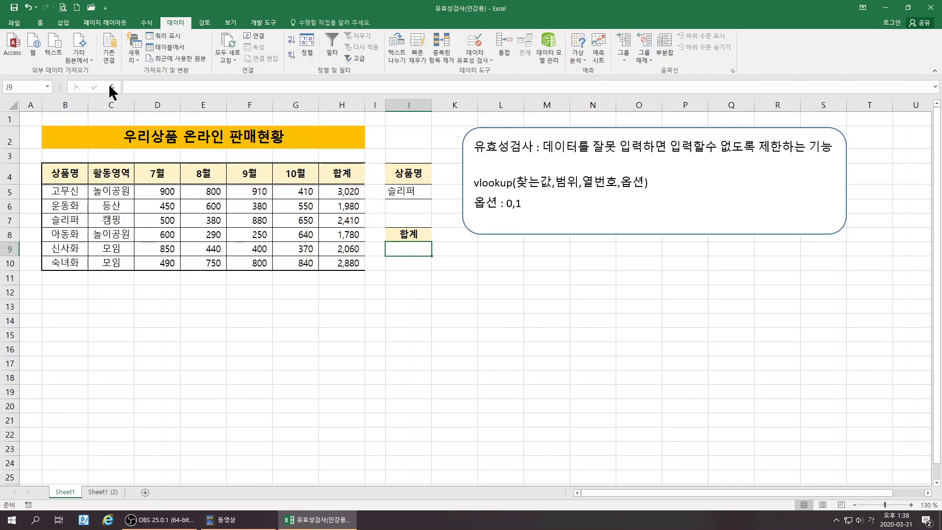
{"action": "left_click", "coordinate": [112, 88]}
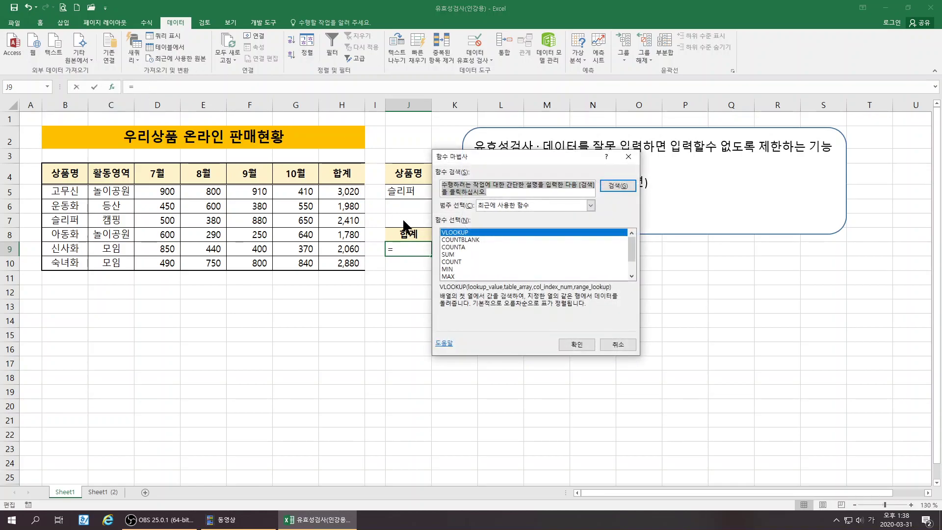
{"action": "left_click", "coordinate": [501, 205]}
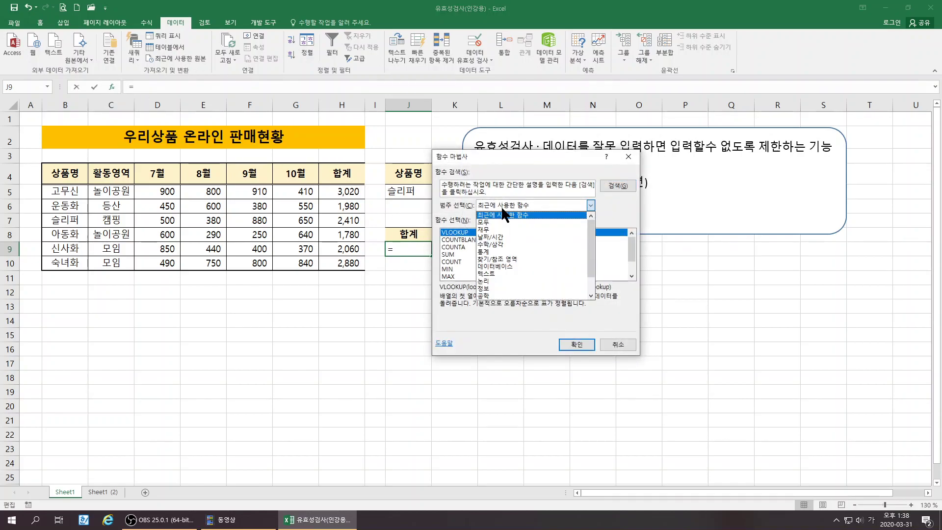
{"action": "left_click", "coordinate": [510, 258]}
{"action": "scroll", "coordinate": [506, 245], "scroll_direction": "down", "scroll_amount": 4}
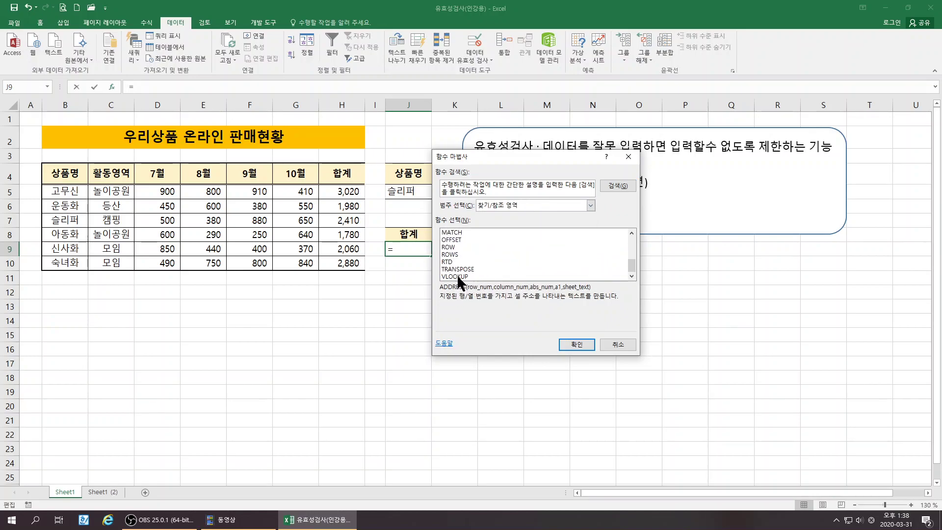
{"action": "left_click", "coordinate": [618, 344]}
{"action": "left_click", "coordinate": [494, 303]}
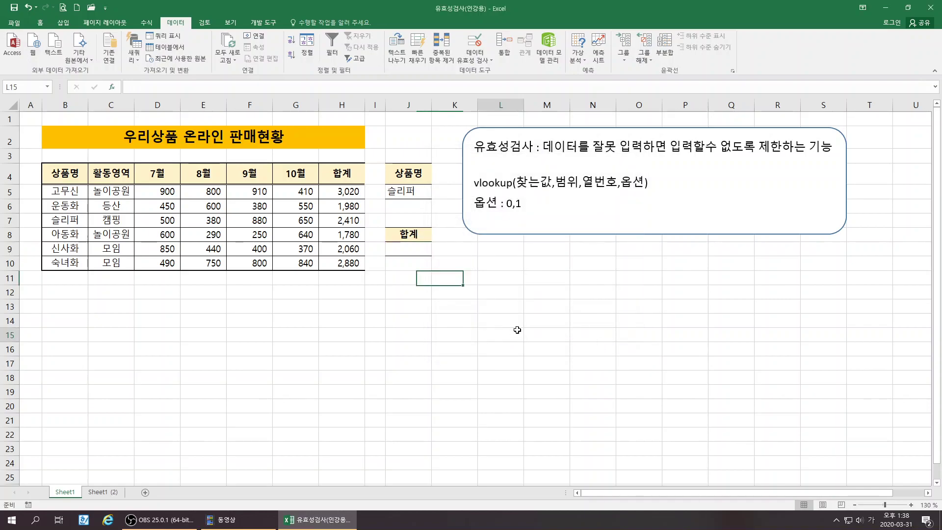
Enter the text VLOOKUP( in cell L11 as a note below the syntax box.
{"action": "left_click", "coordinate": [506, 279]}
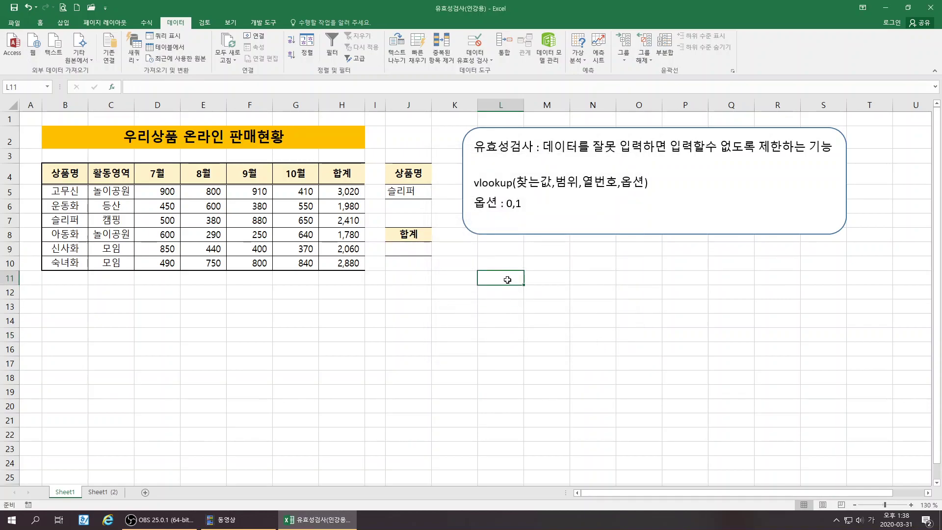
{"action": "type", "text": "피ㅐㅐ"}
{"action": "key", "text": "BackSpace"}
{"action": "key", "text": "BackSpace"}
{"action": "key", "text": "BackSpace"}
{"action": "key", "text": "BackSpace"}
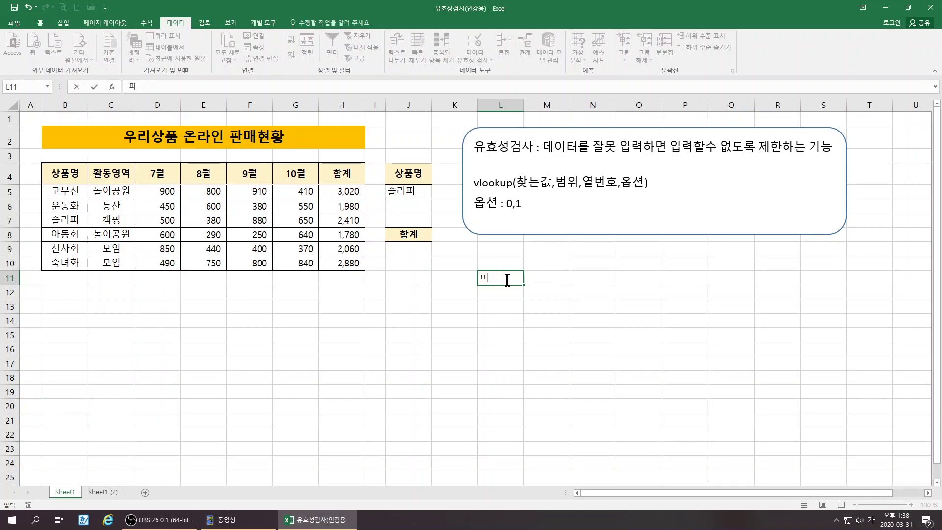
{"action": "key", "text": "Hangul"}
{"action": "type", "text": "VLOOKUP("}
{"action": "left_click", "coordinate": [506, 312]}
{"action": "left_click", "coordinate": [517, 182]}
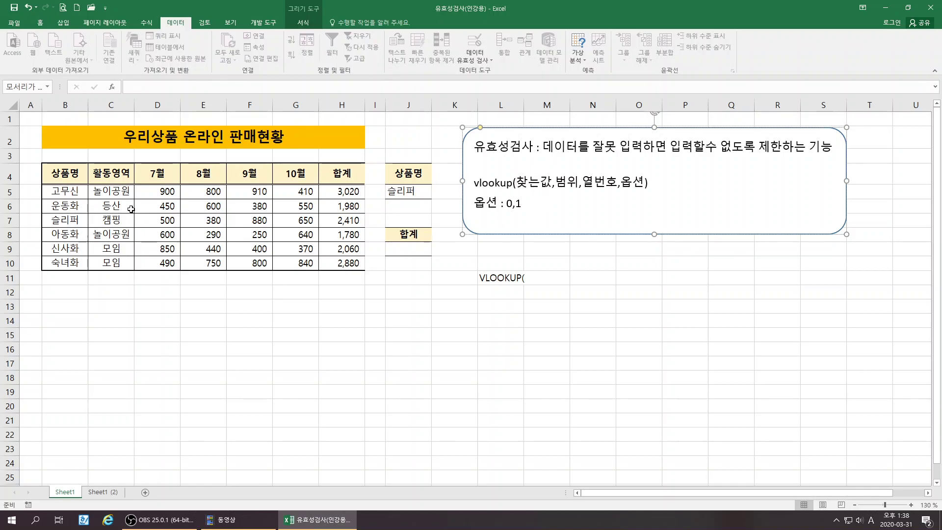
{"action": "left_click", "coordinate": [166, 194]}
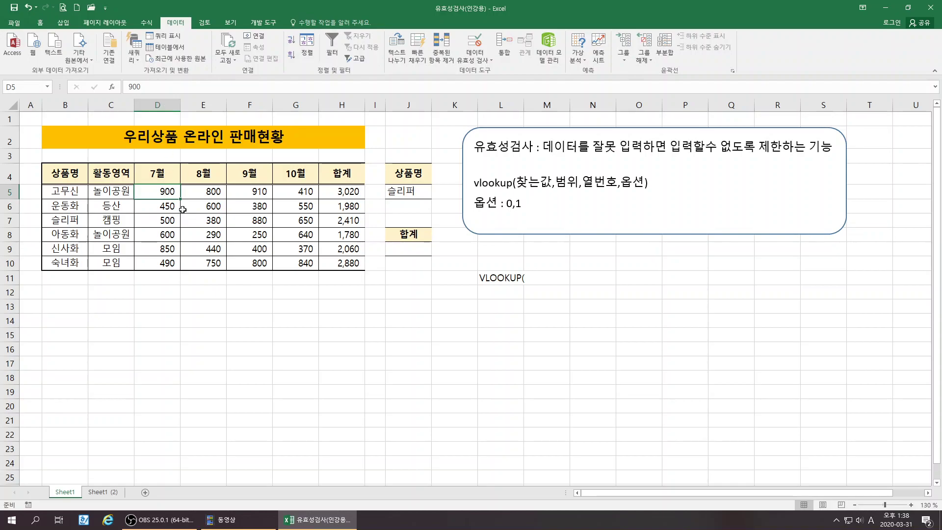
{"action": "left_click", "coordinate": [196, 190]}
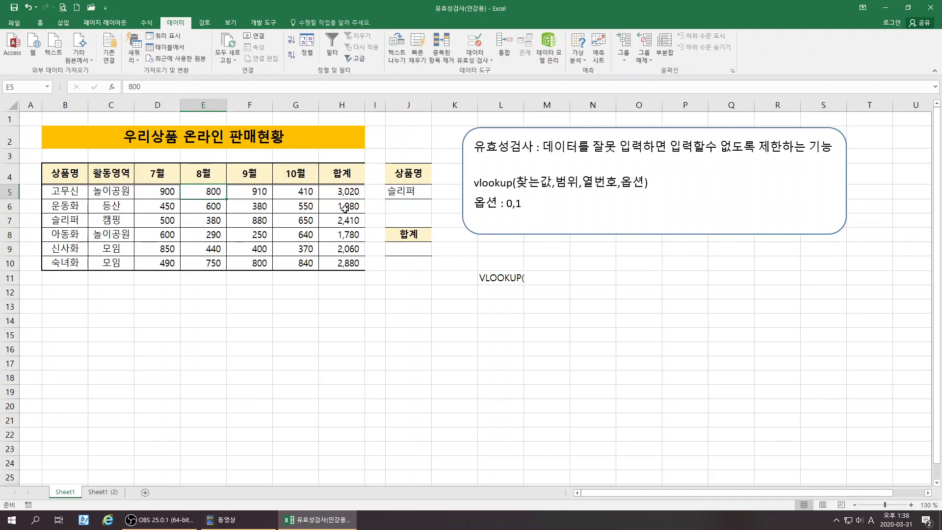
Enter the term 인수 in cell O9 as a note below the syntax box.
{"action": "left_click", "coordinate": [645, 249]}
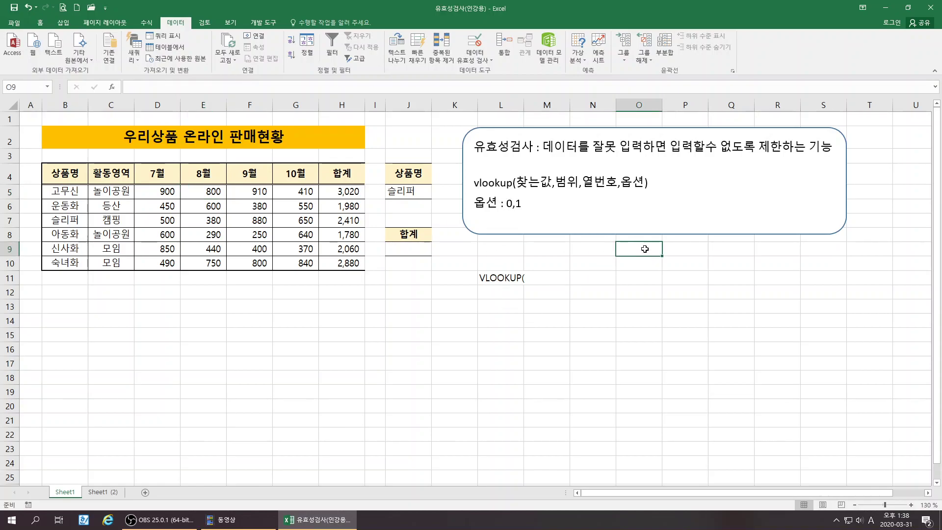
{"action": "type", "text": "DLS"}
{"action": "key", "text": "BackSpace"}
{"action": "key", "text": "BackSpace"}
{"action": "key", "text": "BackSpace"}
{"action": "key", "text": "BackSpace"}
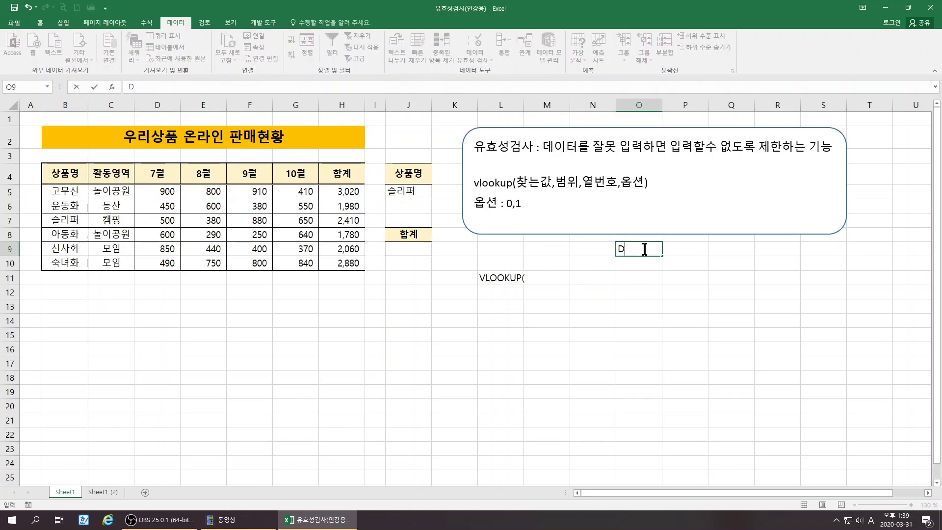
{"action": "key", "text": "Hangul"}
{"action": "type", "text": "인수"}
{"action": "left_click", "coordinate": [625, 283]}
{"action": "left_click", "coordinate": [631, 250]}
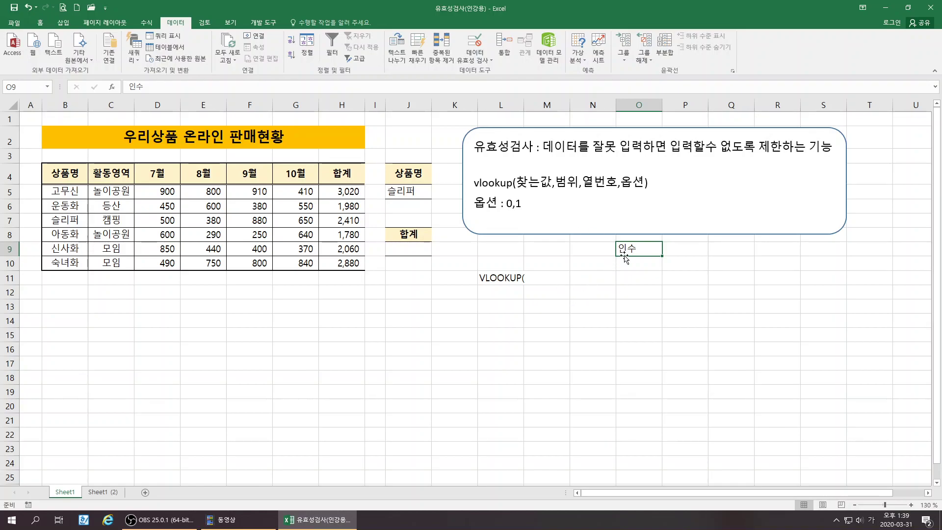
{"action": "left_click", "coordinate": [408, 247]}
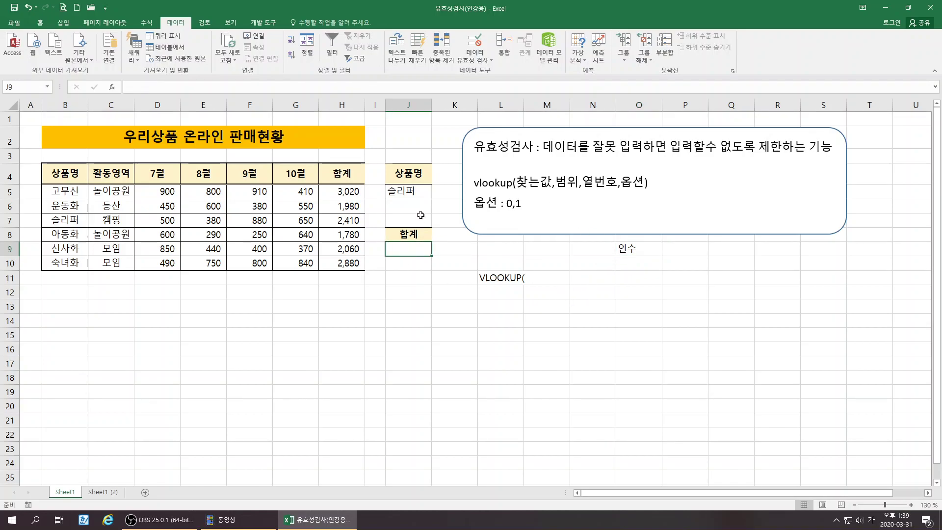
{"action": "left_click", "coordinate": [408, 192]}
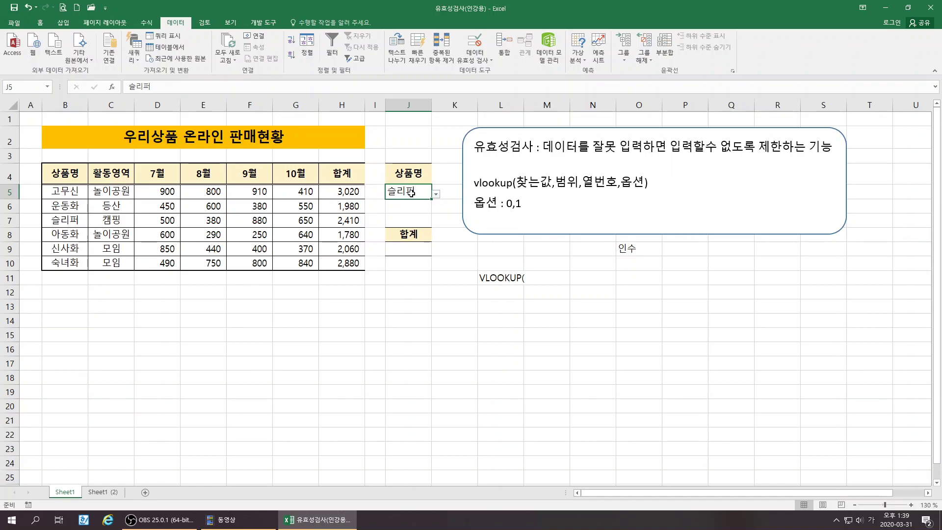
{"action": "left_click", "coordinate": [411, 248]}
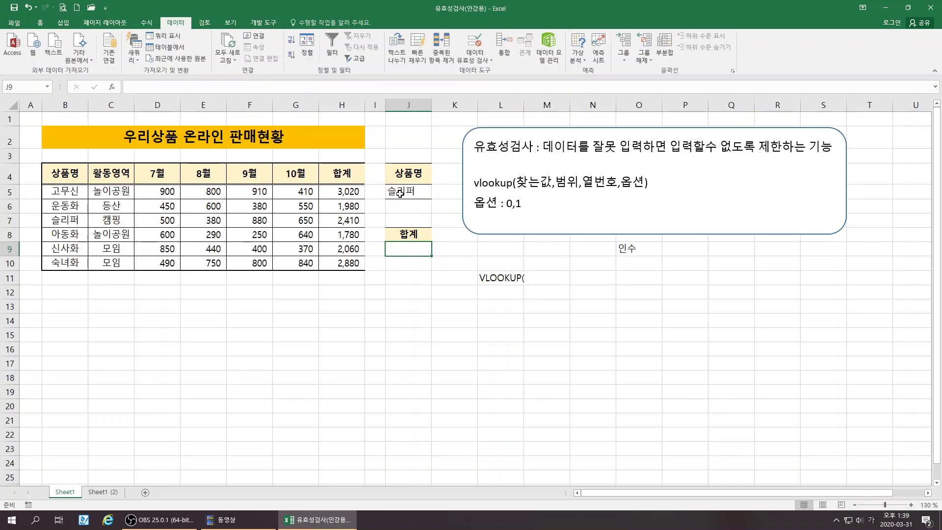
Extend the note in cell L11 with the lookup value so it reads VLOOKUP(J5,.
{"action": "double_click", "coordinate": [497, 278]}
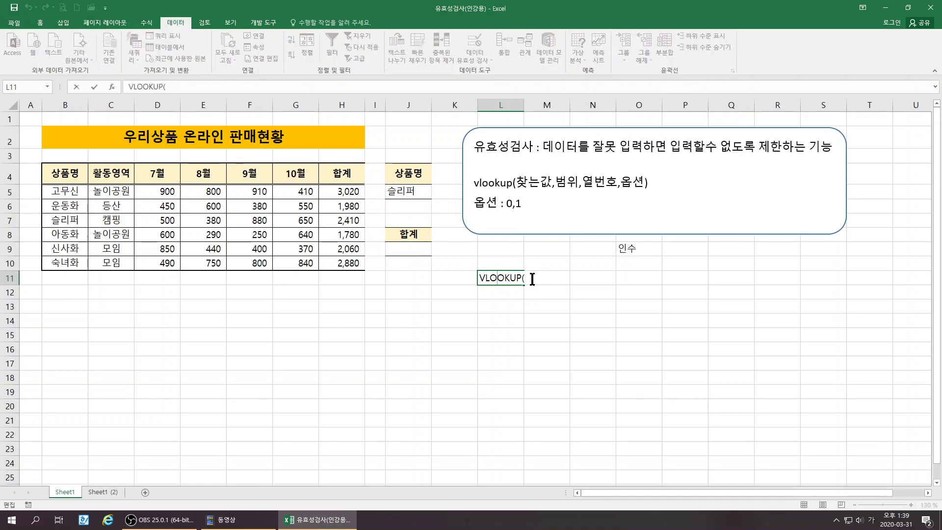
{"action": "type", "text": "ㅓ5"}
{"action": "key", "text": "Return"}
{"action": "left_click", "coordinate": [465, 329]}
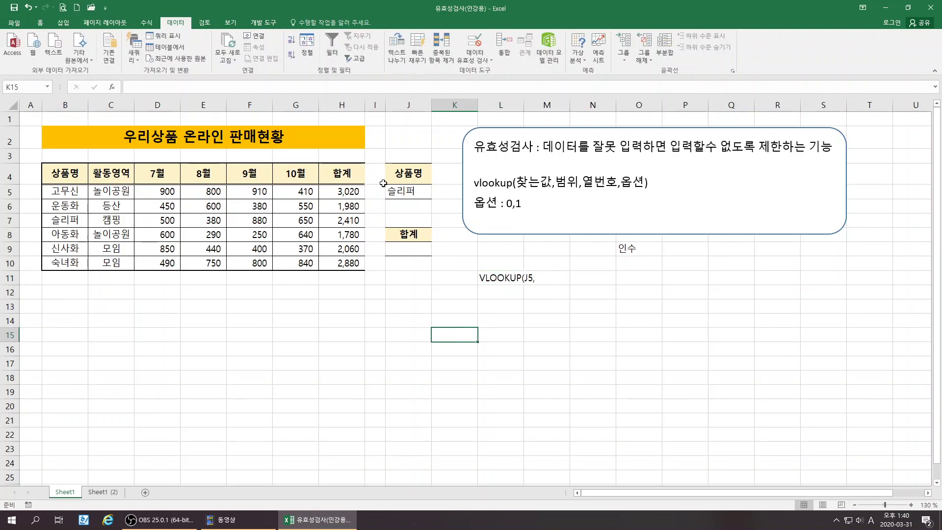
Examine how the 찾는값 and 범위 arguments relate to the J5 selection, the table headers and the 상품명 column.
{"action": "left_click", "coordinate": [58, 191]}
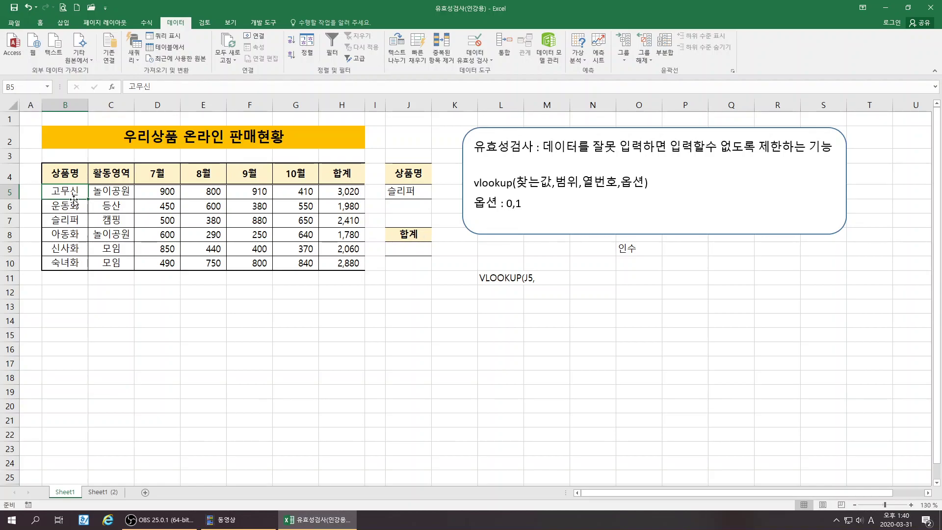
{"action": "left_click_drag", "start_coordinate": [58, 177], "coordinate": [319, 174]}
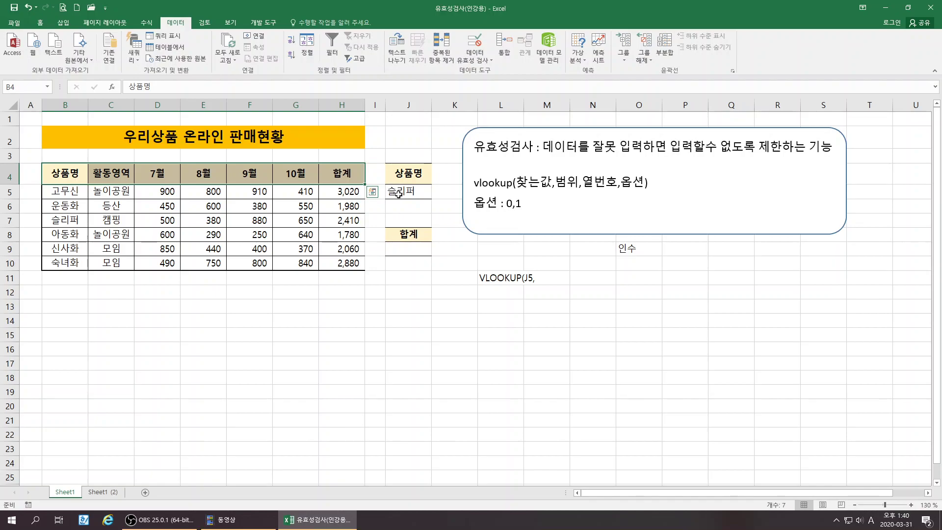
{"action": "left_click", "coordinate": [65, 219]}
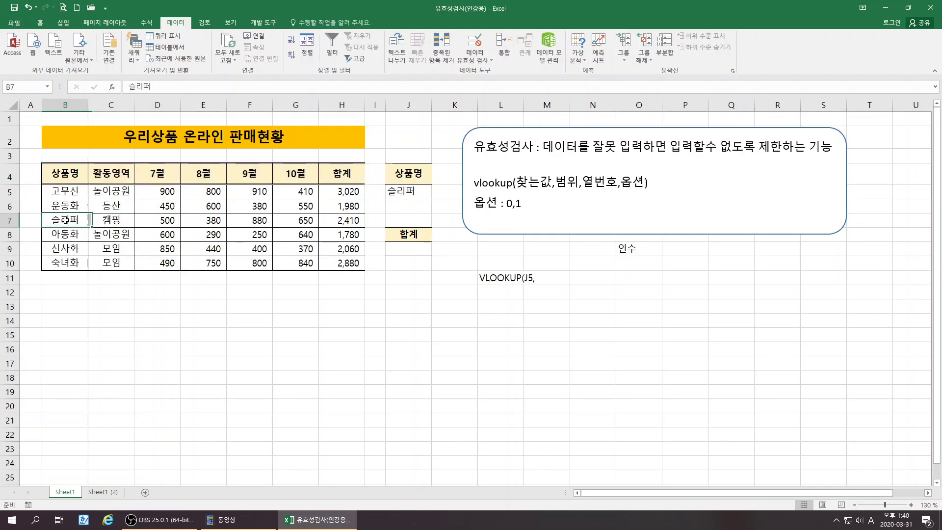
{"action": "left_click", "coordinate": [524, 182]}
{"action": "left_click_drag", "start_coordinate": [520, 182], "coordinate": [575, 179]}
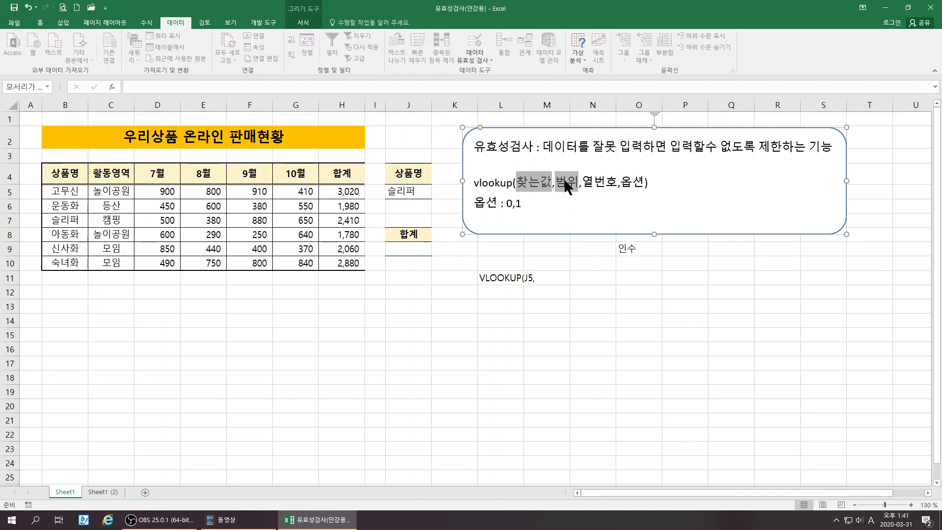
{"action": "left_click", "coordinate": [404, 192]}
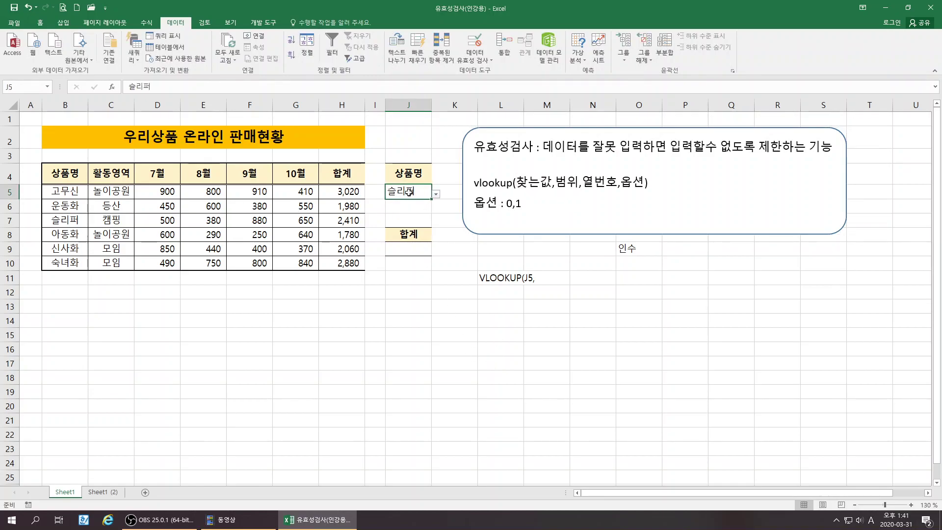
{"action": "left_click_drag", "start_coordinate": [71, 188], "coordinate": [64, 263]}
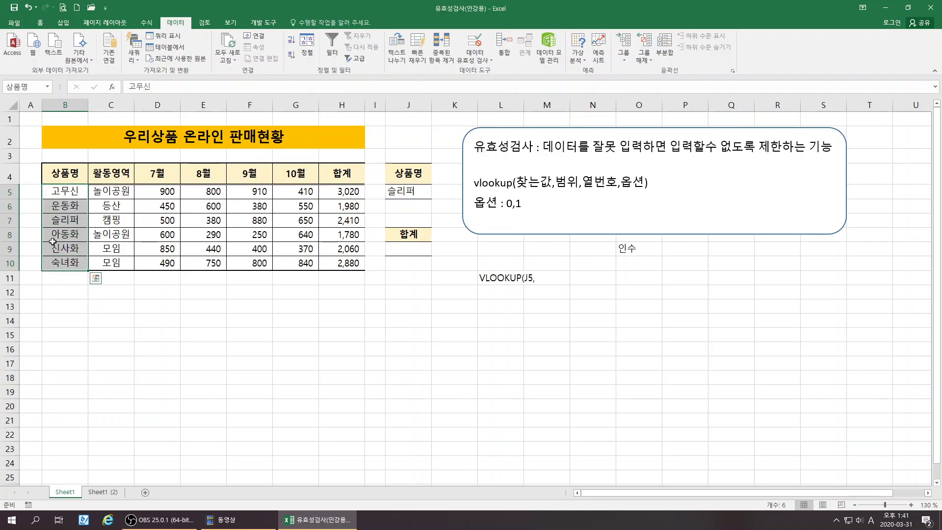
{"action": "left_click", "coordinate": [67, 220]}
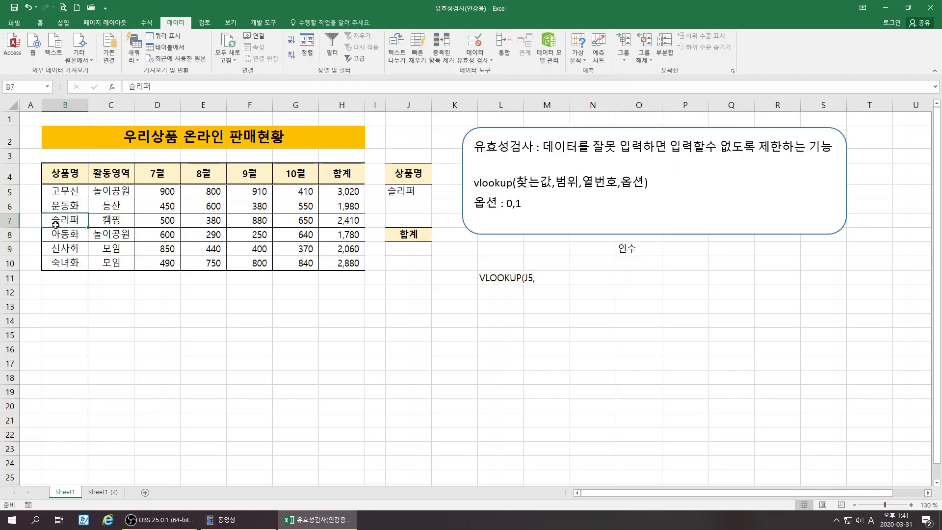
{"action": "left_click", "coordinate": [407, 250]}
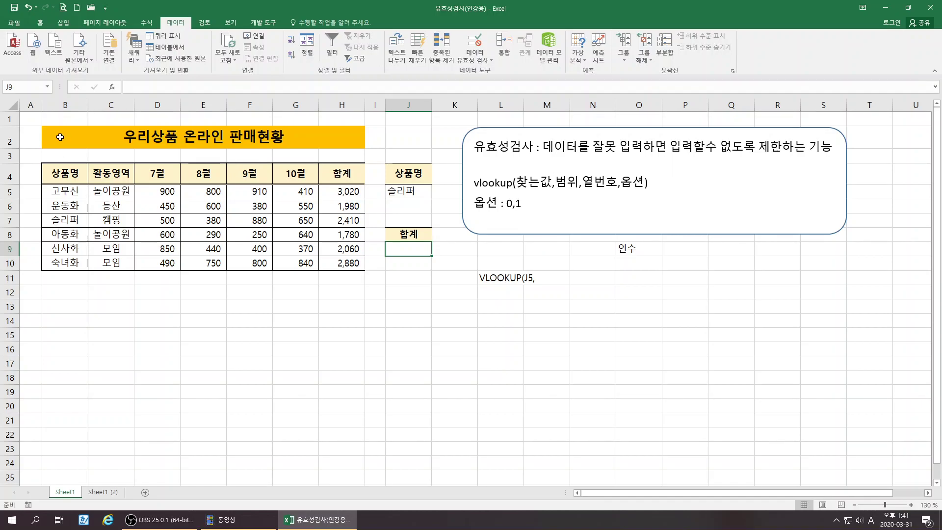
Identify the table range starting from the first product name and add B5:H10, to the VLOOKUP note in L11.
{"action": "left_click", "coordinate": [399, 192]}
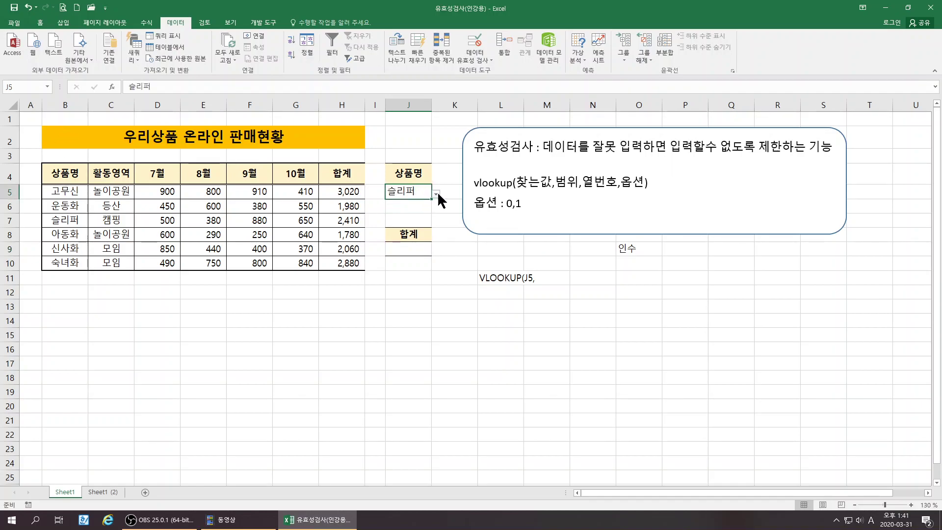
{"action": "left_click", "coordinate": [59, 219]}
{"action": "left_click_drag", "start_coordinate": [59, 218], "coordinate": [354, 264]}
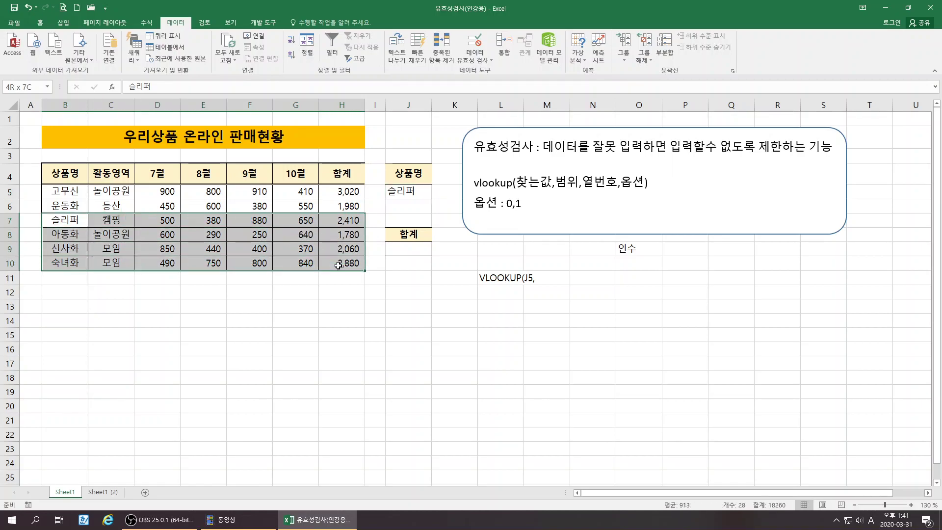
{"action": "left_click", "coordinate": [410, 191]}
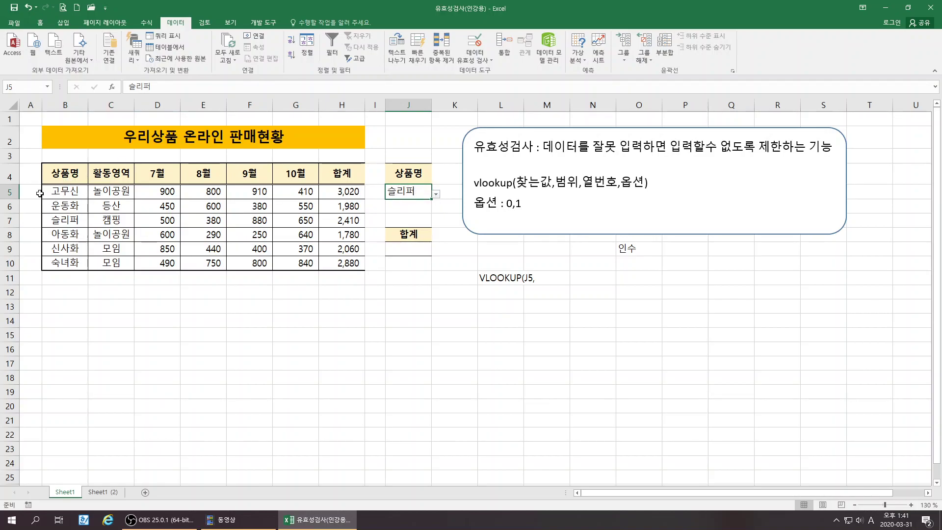
{"action": "left_click", "coordinate": [58, 191]}
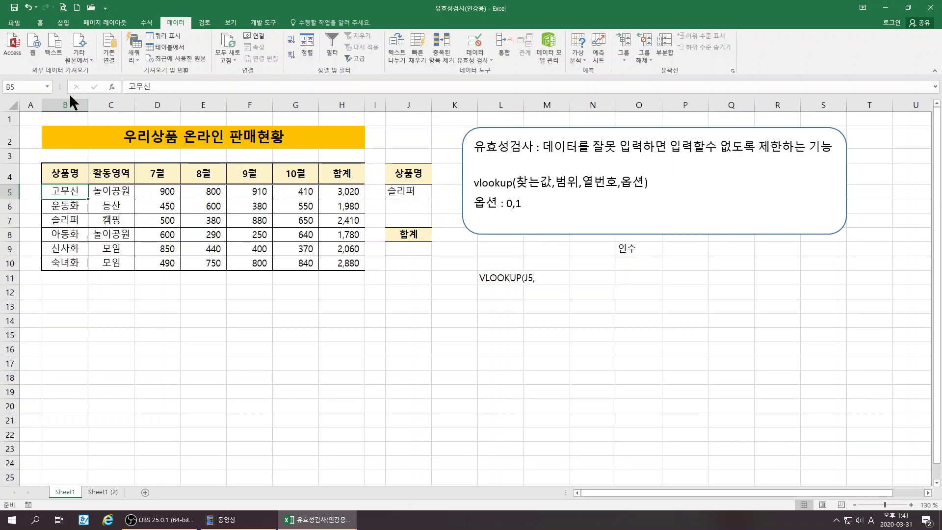
{"action": "left_click_drag", "start_coordinate": [70, 193], "coordinate": [228, 195]}
{"action": "left_click_drag", "start_coordinate": [342, 234], "coordinate": [344, 267]}
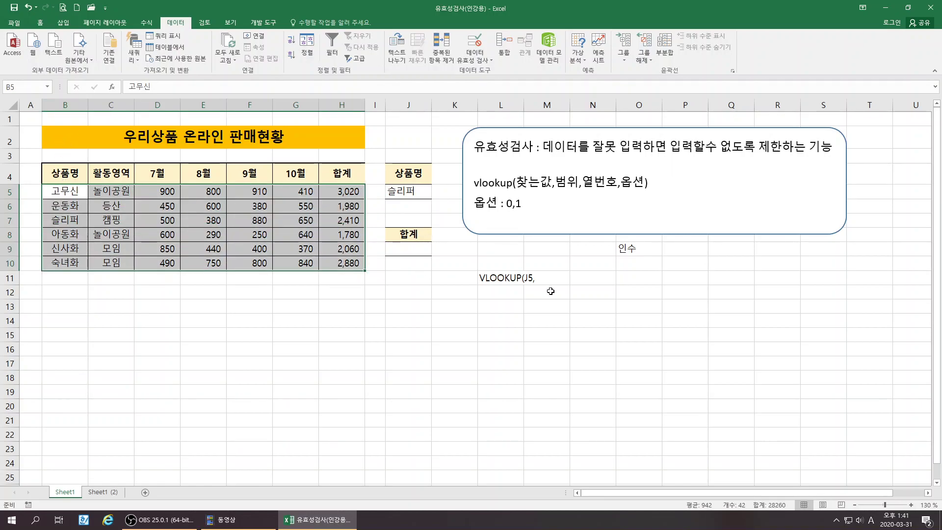
{"action": "double_click", "coordinate": [497, 279]}
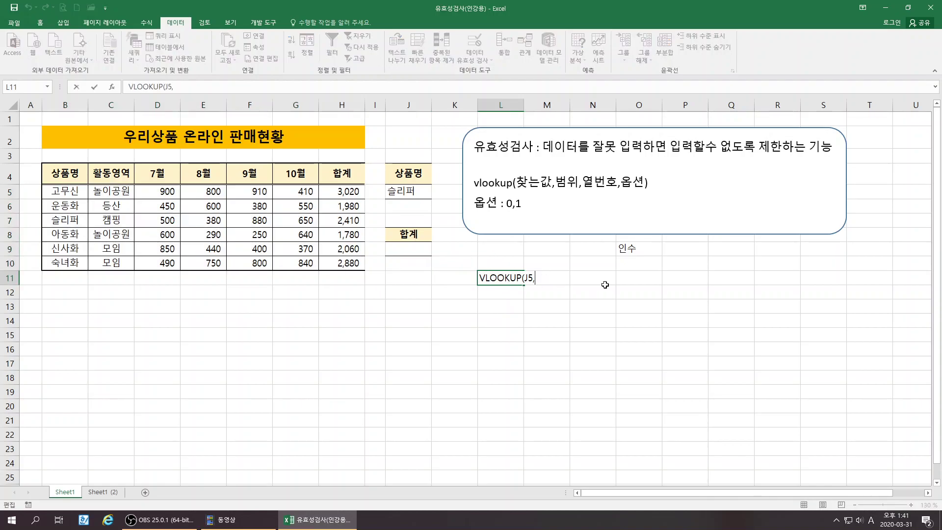
{"action": "type", "text": "B5:H10,"}
{"action": "key", "text": "Return"}
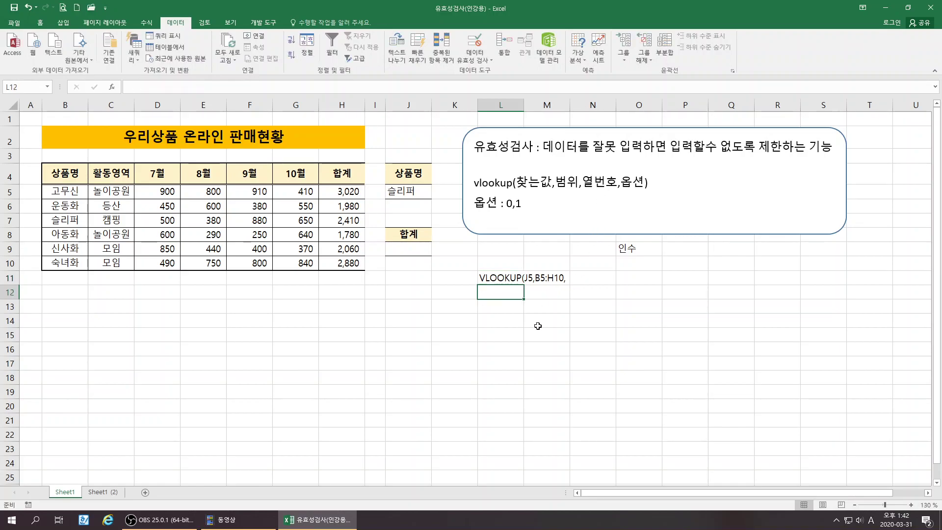
Review the B5:H10 range and add the column number 7 with a comma to the VLOOKUP note in L11.
{"action": "left_click", "coordinate": [559, 184]}
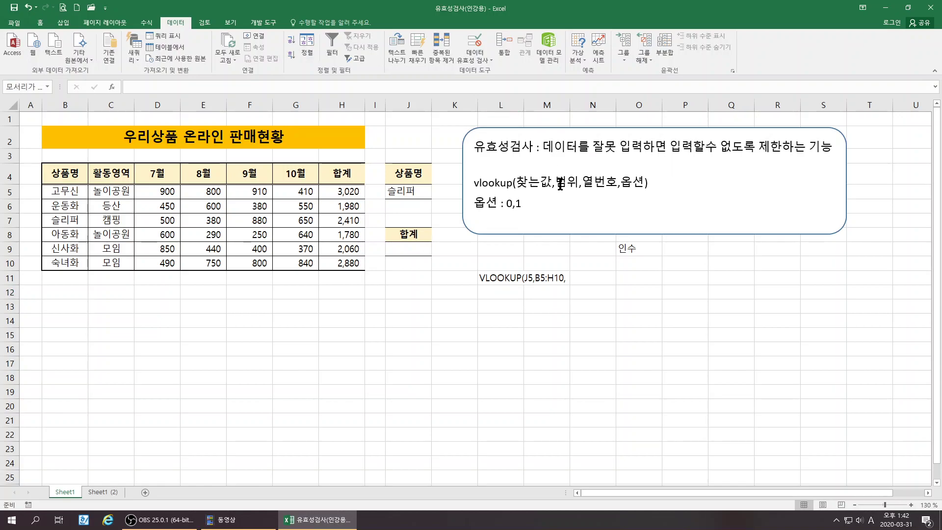
{"action": "left_click", "coordinate": [532, 334]}
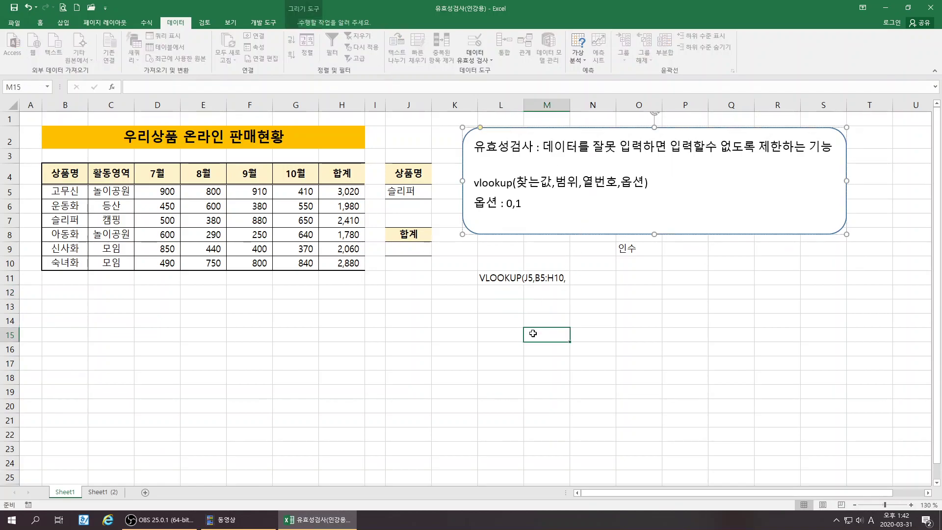
{"action": "left_click_drag", "start_coordinate": [53, 192], "coordinate": [347, 259]}
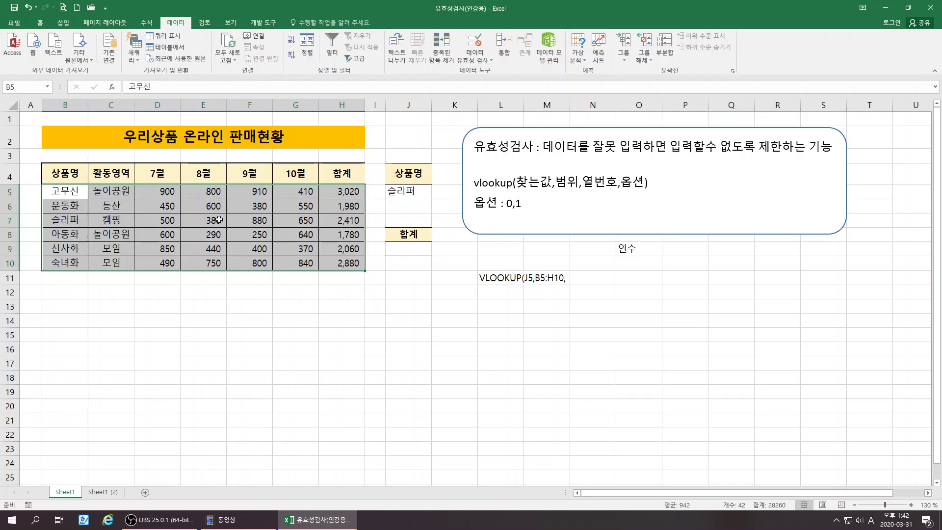
{"action": "left_click", "coordinate": [493, 278]}
{"action": "left_click", "coordinate": [571, 279]}
{"action": "left_click", "coordinate": [499, 278]}
{"action": "double_click", "coordinate": [499, 278]}
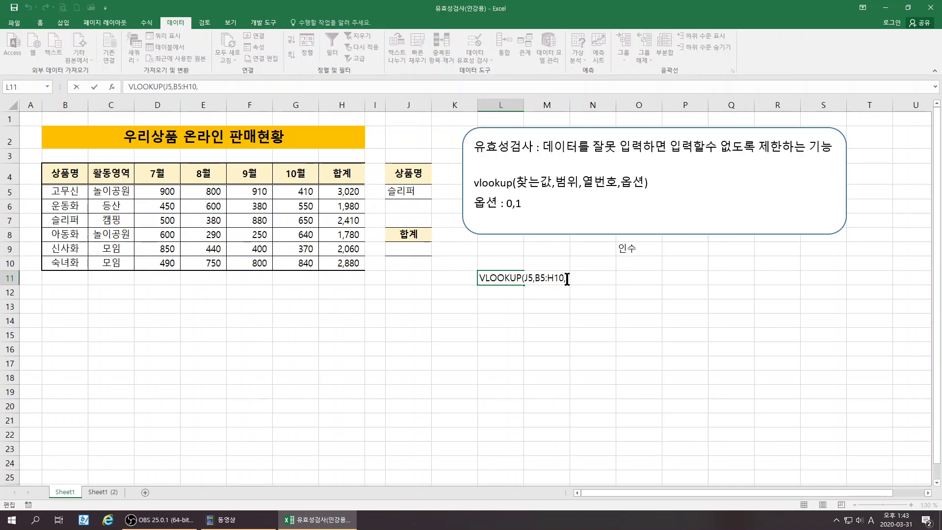
{"action": "type", "text": "5"}
{"action": "type", "text": "7,"}
{"action": "key", "text": "Return"}
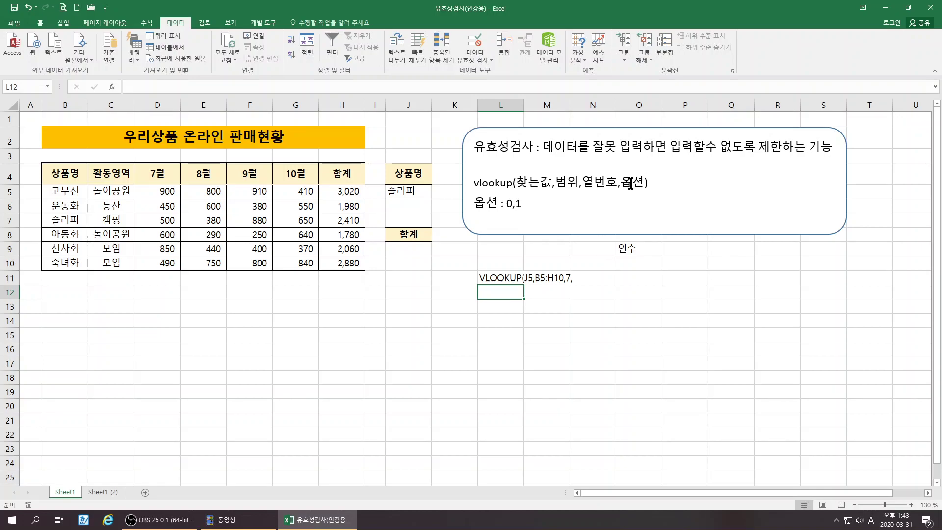
Enter the option note 0 : 반드시 일치하는 값 in cell O11, beside the VLOOKUP note.
{"action": "left_click", "coordinate": [507, 205]}
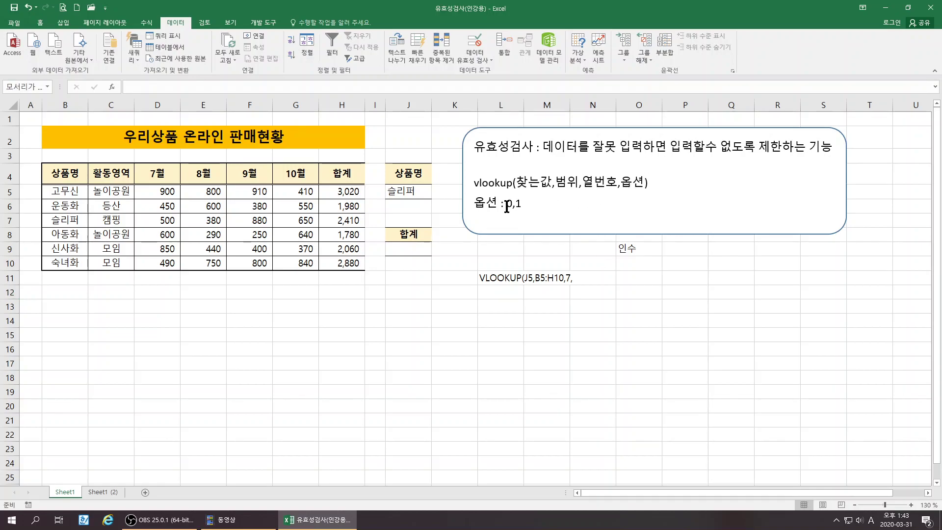
{"action": "left_click", "coordinate": [657, 323]}
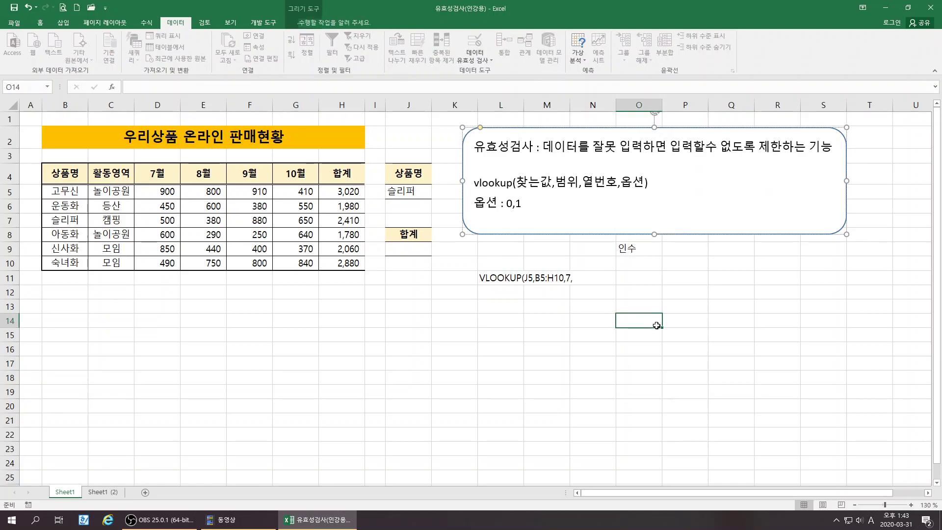
{"action": "left_click", "coordinate": [634, 279]}
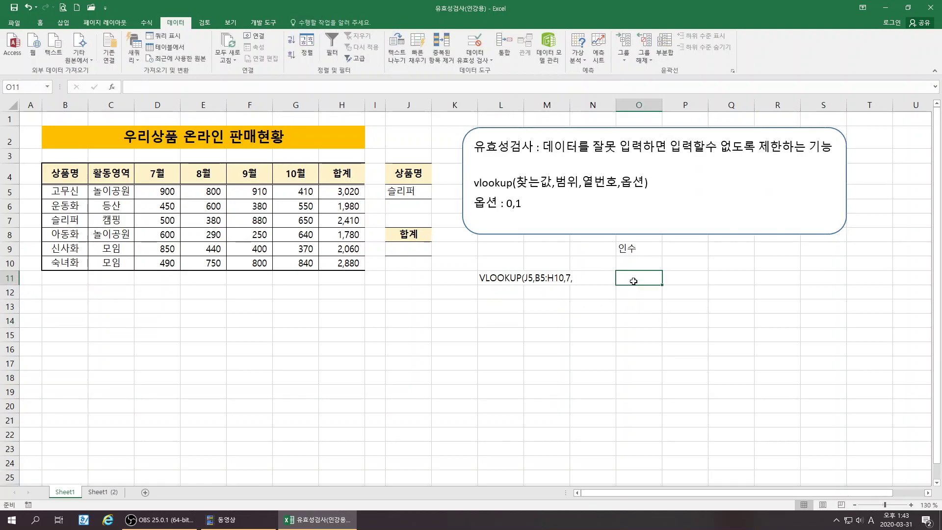
{"action": "type", "text": "0"}
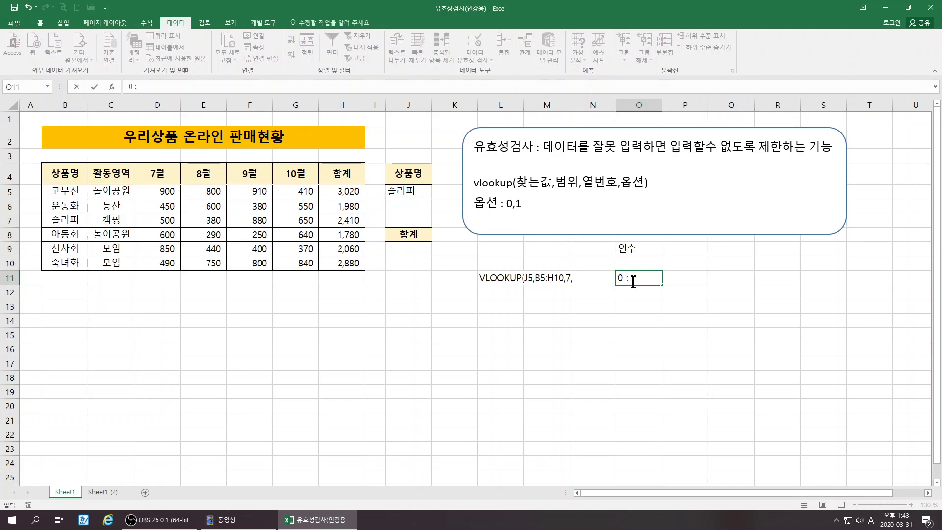
{"action": "type", "text": " : QK"}
{"action": "key", "text": "BackSpace"}
{"action": "key", "text": "BackSpace"}
{"action": "key", "text": "Hangul"}
{"action": "type", "text": "반듯"}
{"action": "type", "text": "시 일치하는 값"}
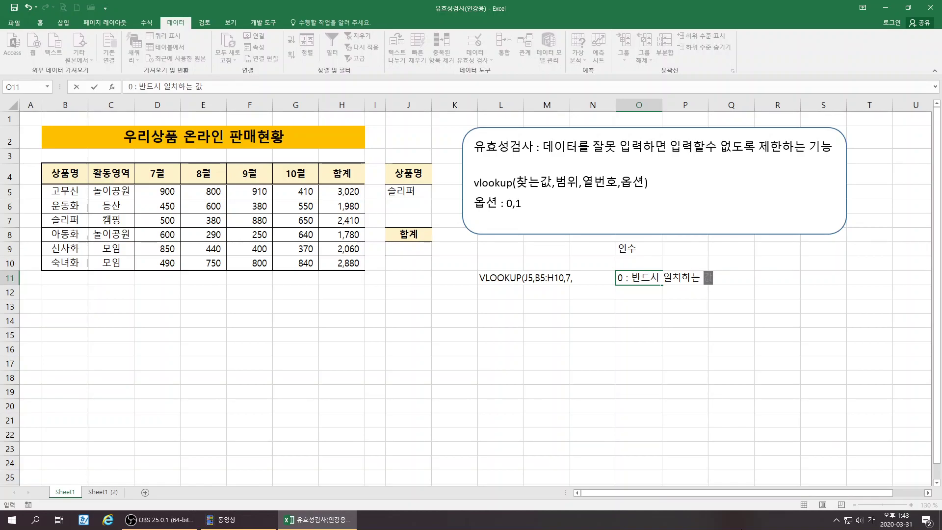
{"action": "key", "text": "Return"}
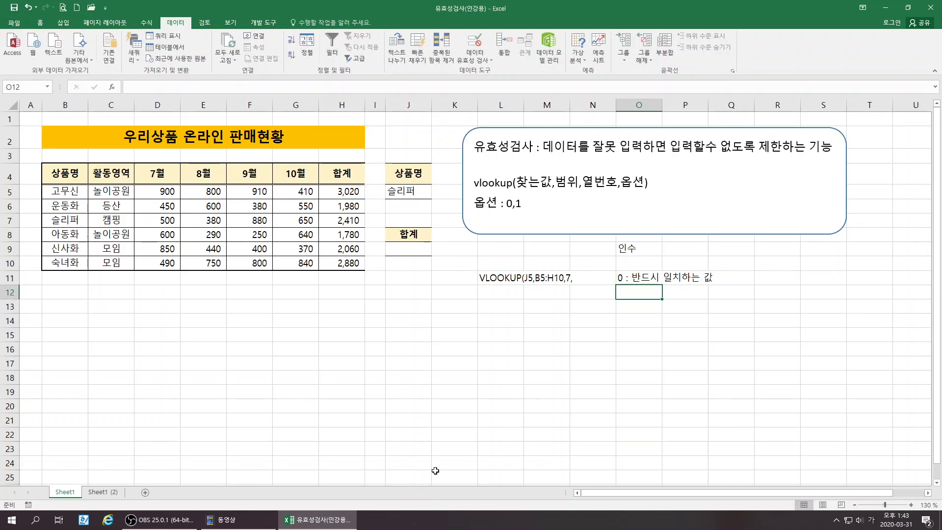
Review the product selection in J5 and the phrase 입력할수 없도록 제한하는 in the 유효성검사 note.
{"action": "left_click", "coordinate": [411, 189]}
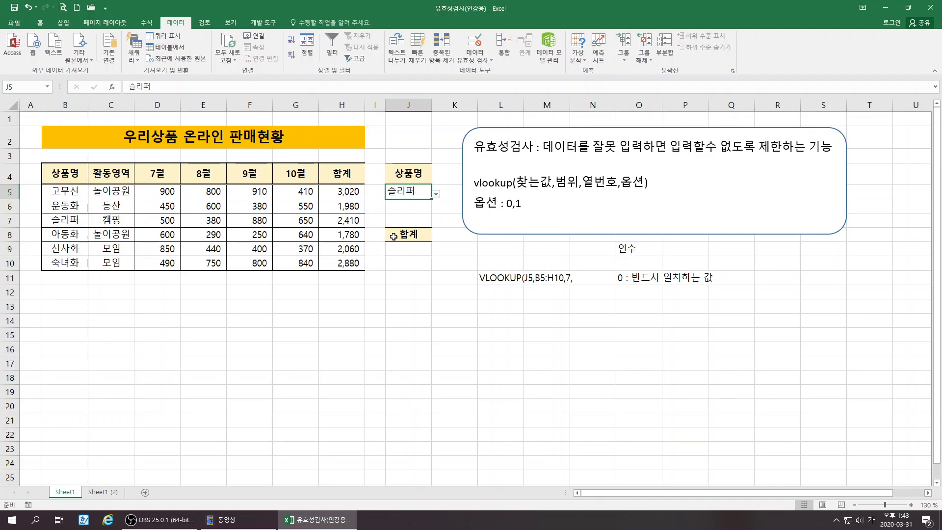
{"action": "left_click", "coordinate": [414, 276]}
{"action": "left_click", "coordinate": [489, 359]}
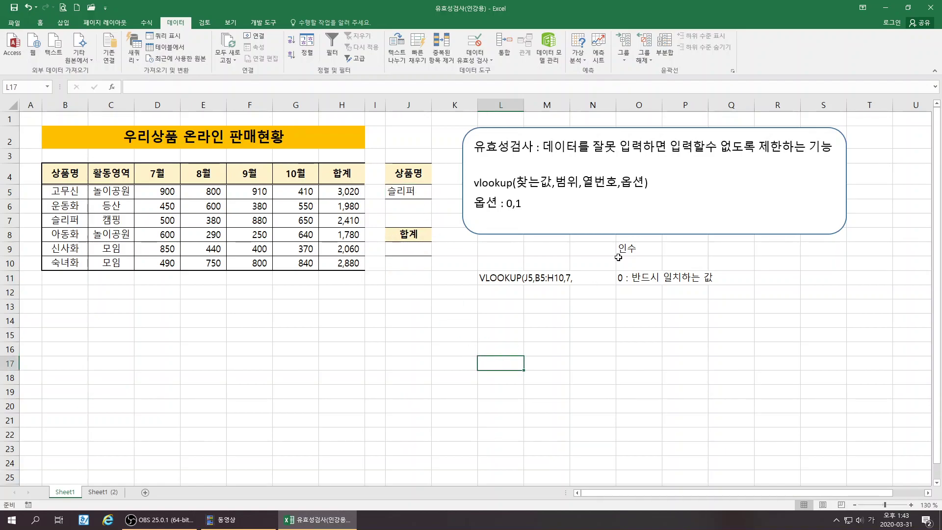
{"action": "left_click", "coordinate": [674, 147]}
{"action": "left_click_drag", "start_coordinate": [681, 146], "coordinate": [807, 147]}
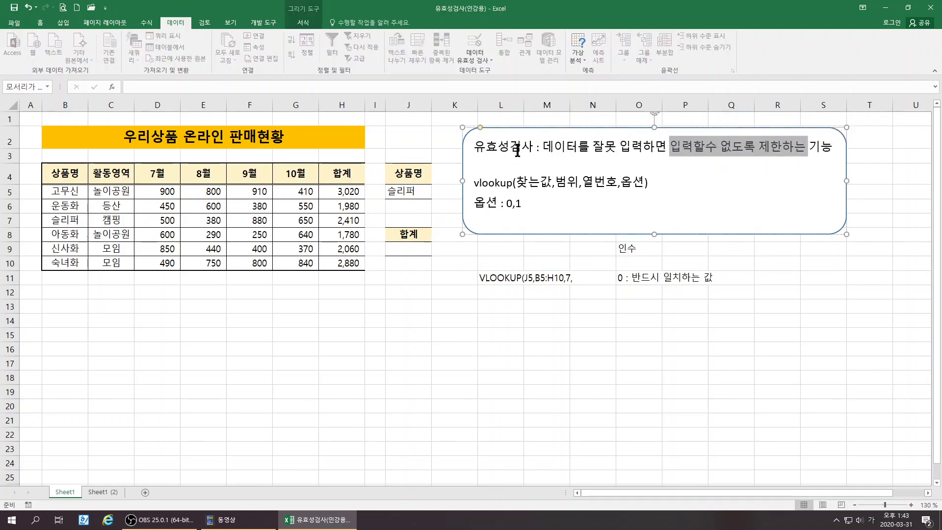
{"action": "left_click", "coordinate": [505, 318]}
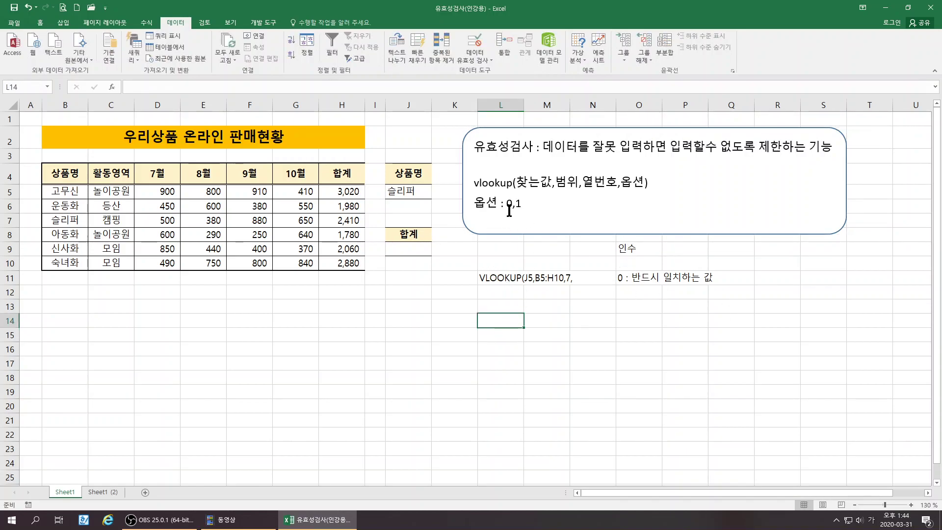
Enter the option note 1 : 범위의 값을 넣어줄때 in cell O12, under the note for option 0.
{"action": "left_click", "coordinate": [608, 303]}
{"action": "left_click", "coordinate": [637, 294]}
{"action": "type", "text": "1 "}
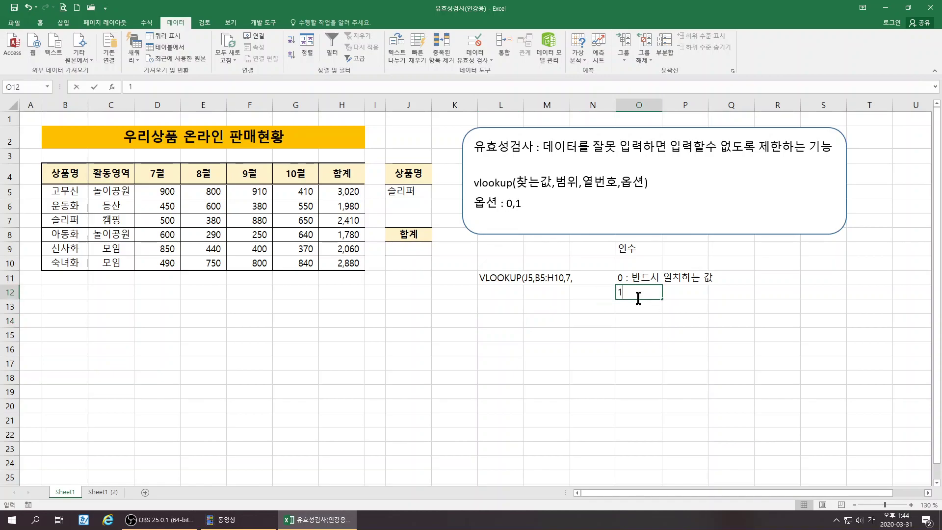
{"action": "type", "text": ": 버"}
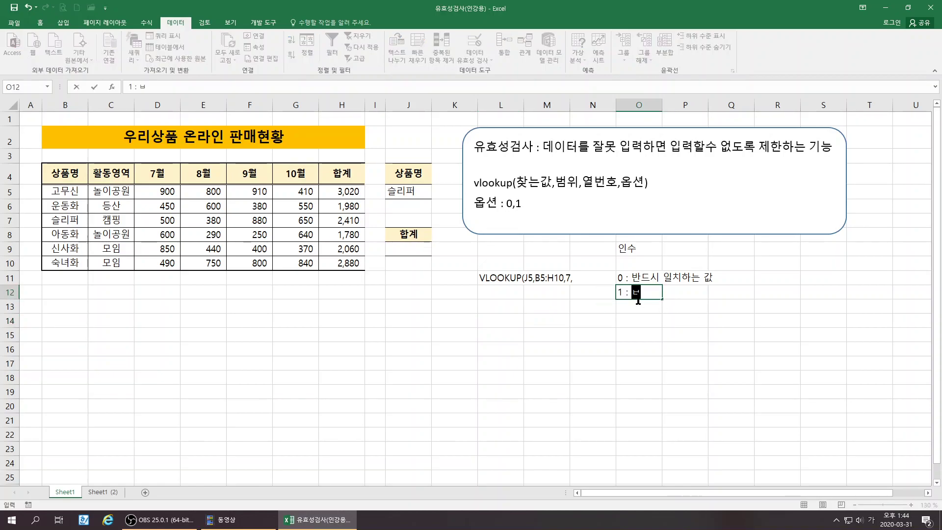
{"action": "type", "text": "ㅁ우ㅣㅇㅡㅣ 갑"}
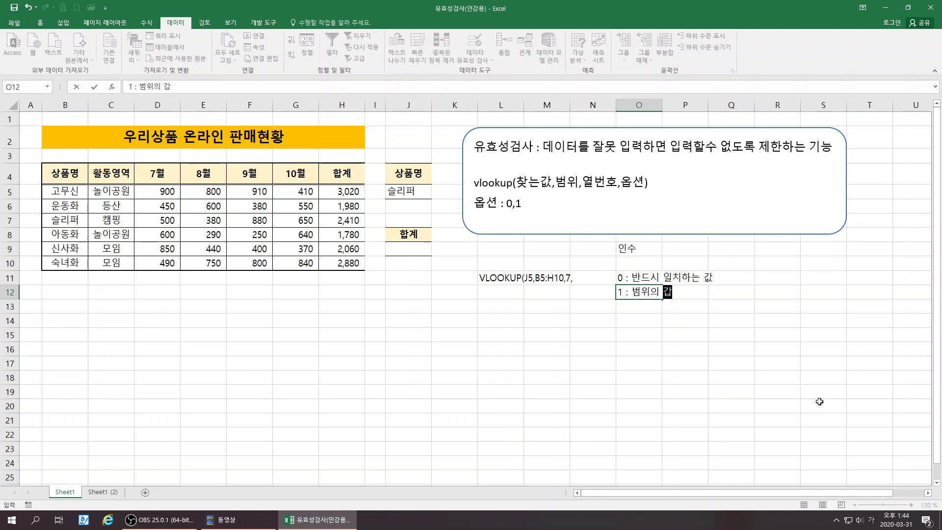
{"action": "type", "text": "을 넣엇"}
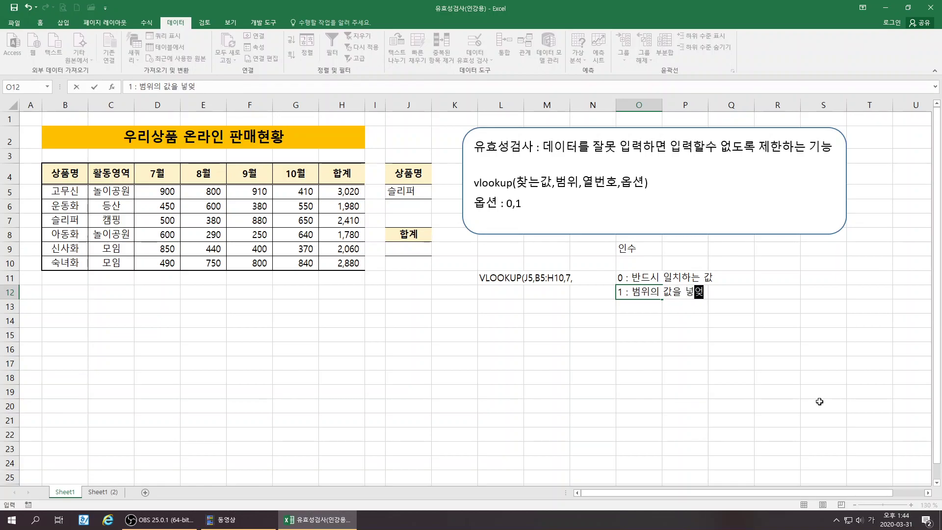
{"action": "key", "text": "BackSpace"}
{"action": "type", "text": "줄때"}
{"action": "key", "text": "Return"}
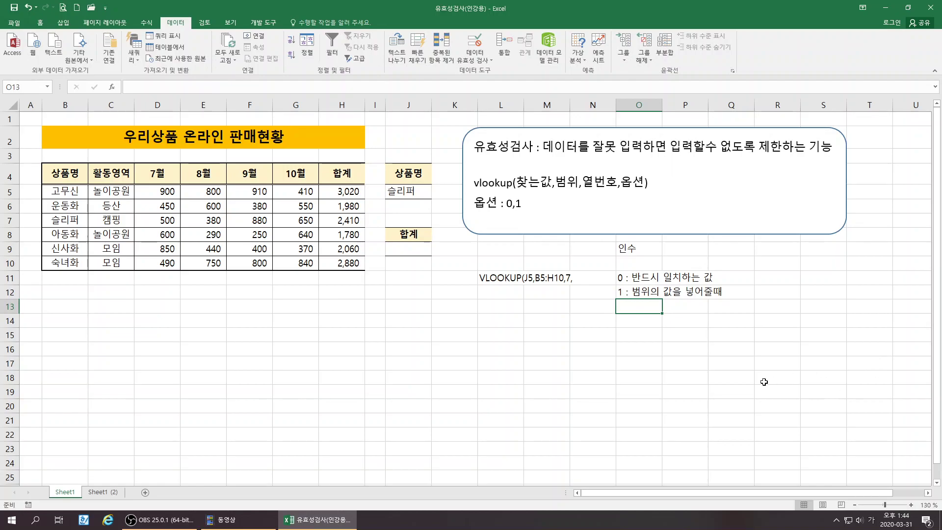
Enter the heading 품목 in cell Q13, under the option 1 note, to start an example table.
{"action": "left_click", "coordinate": [742, 307]}
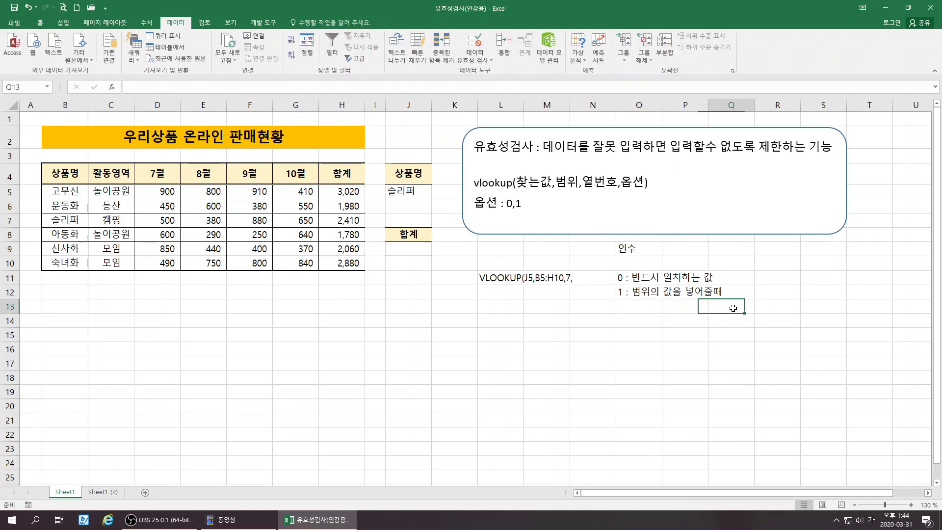
{"action": "left_click", "coordinate": [736, 327]}
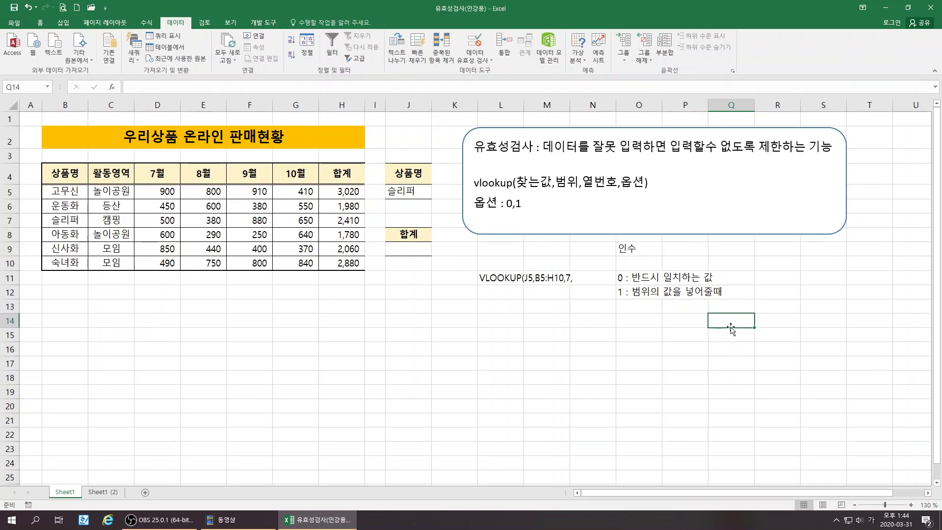
{"action": "left_click", "coordinate": [727, 306]}
{"action": "type", "text": "품ㄷ"}
{"action": "key", "text": "Return"}
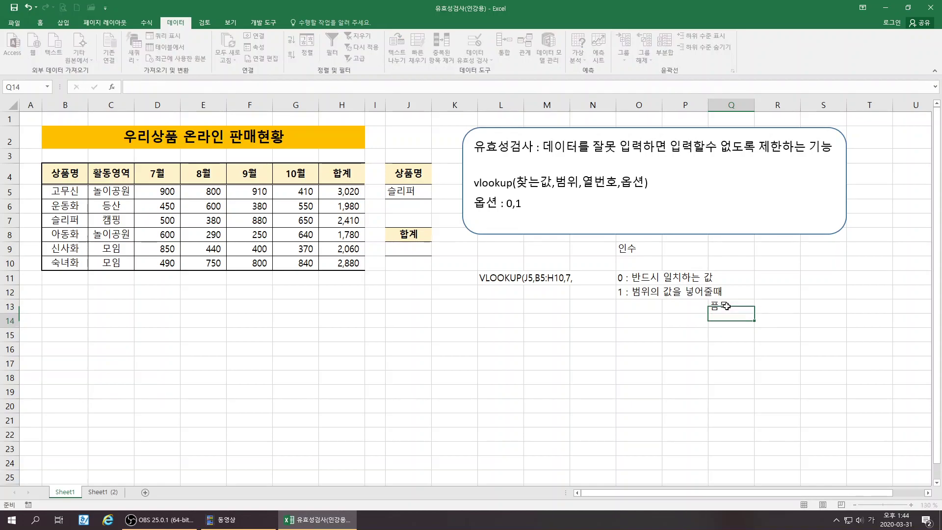
Fill the example table's first row with 10 in Q14 and 3% in R14.
{"action": "type", "text": "10"}
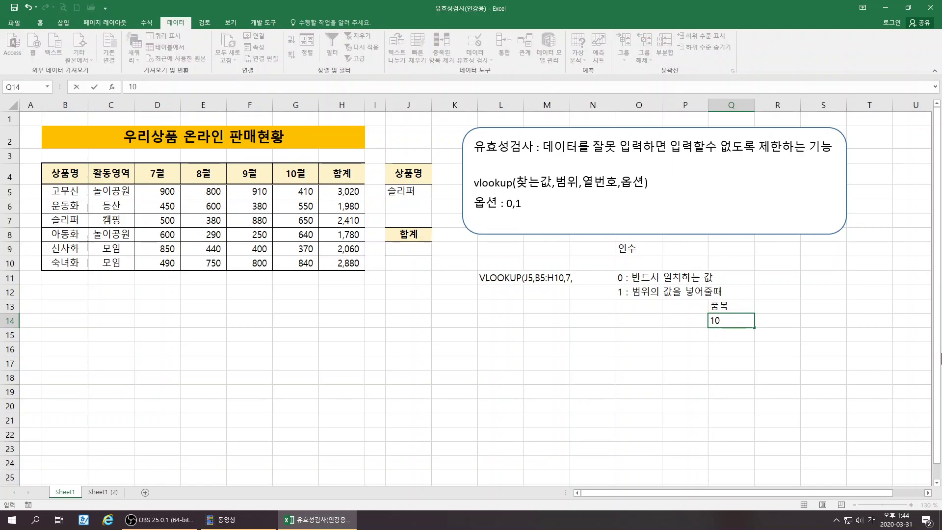
{"action": "key", "text": "Tab"}
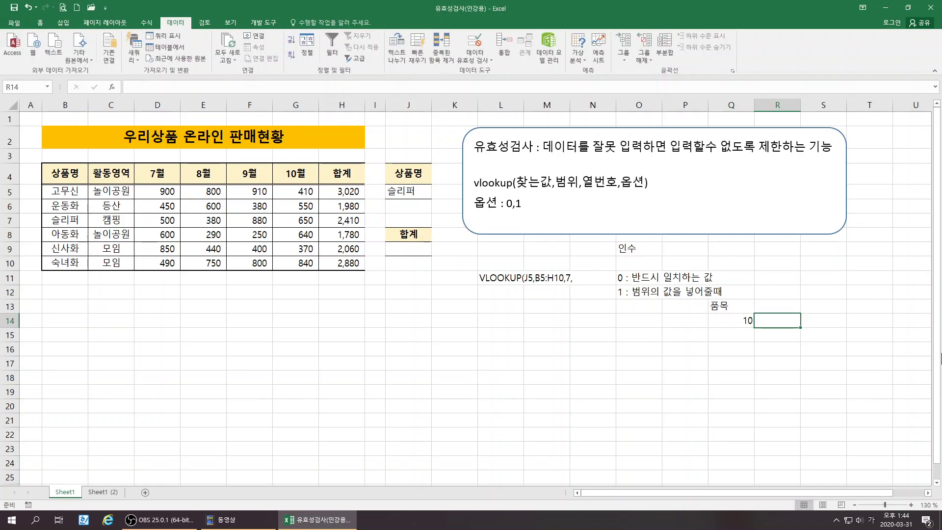
{"action": "type", "text": "3%"}
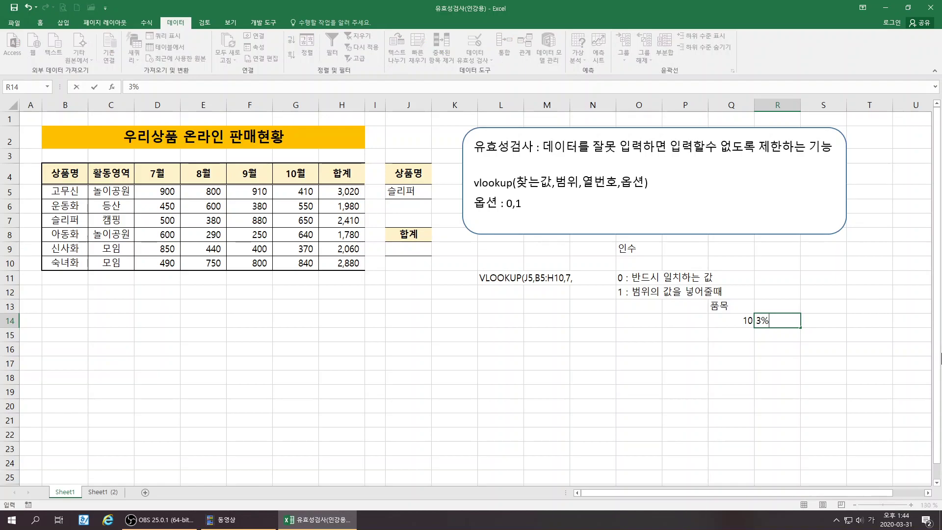
{"action": "key", "text": "Return"}
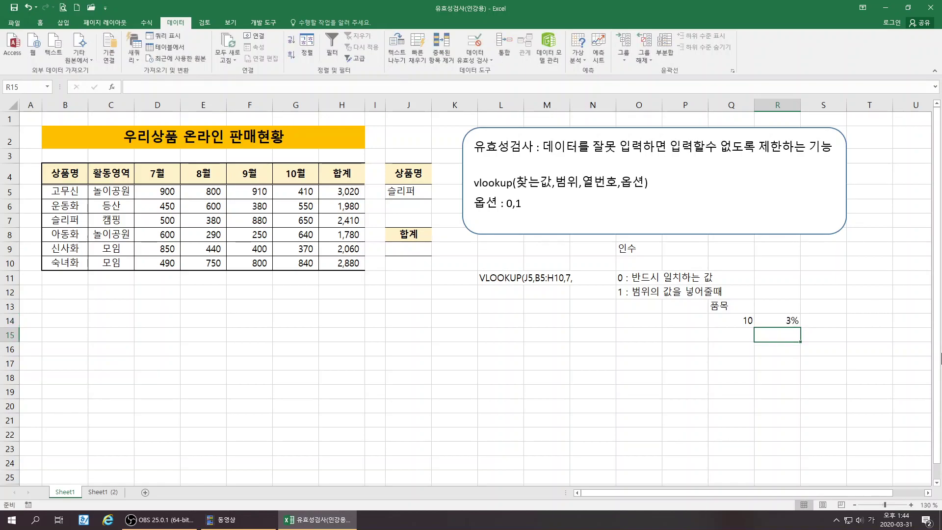
Fill the example table's second row with the range 11~20 in Q15 and 10% in R15.
{"action": "type", "text": "11~20"}
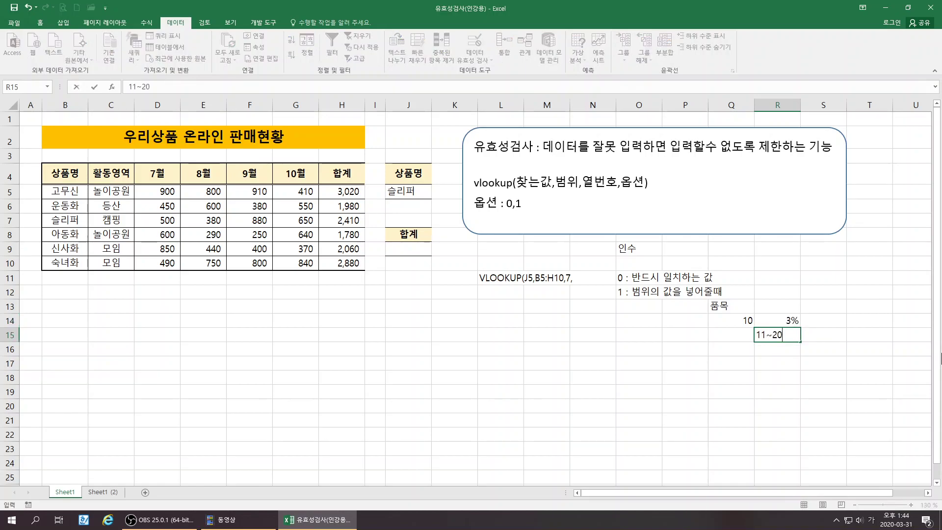
{"action": "key", "text": "Left"}
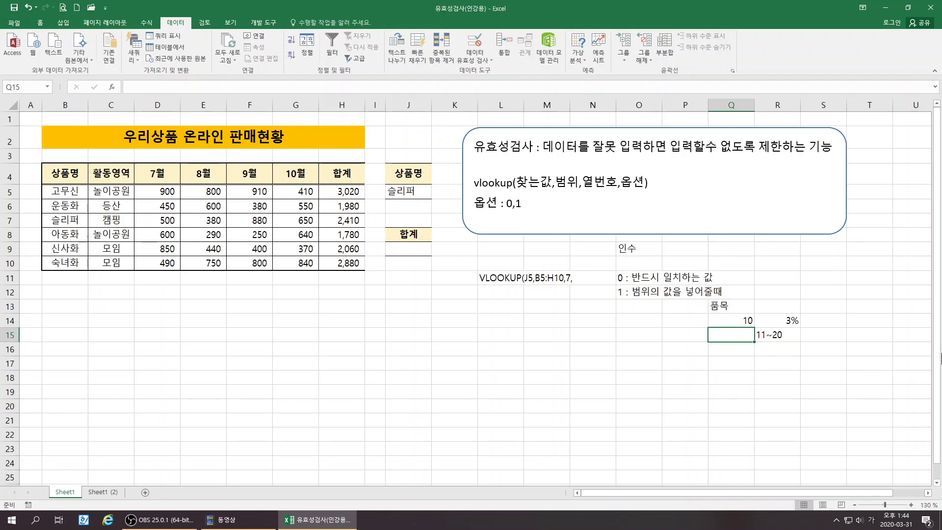
{"action": "type", "text": "11~20"}
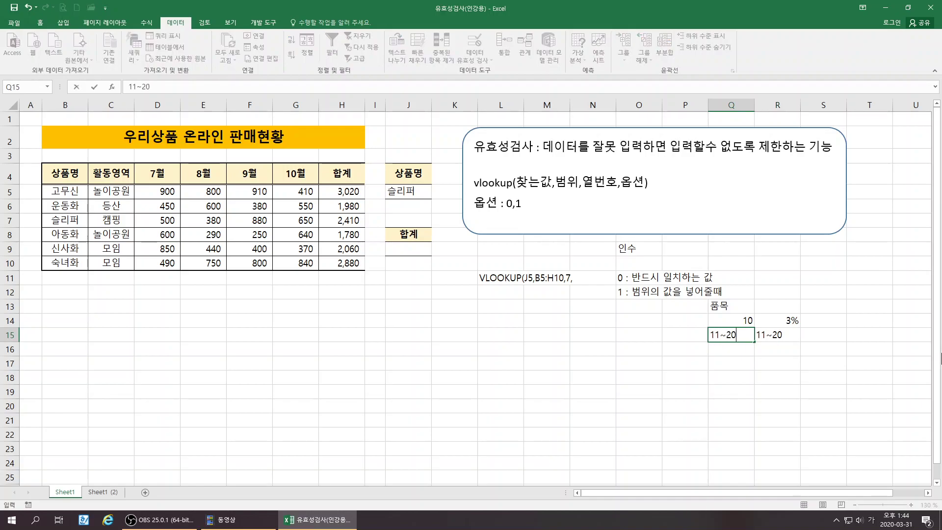
{"action": "key", "text": "Right"}
{"action": "key", "text": "Delete"}
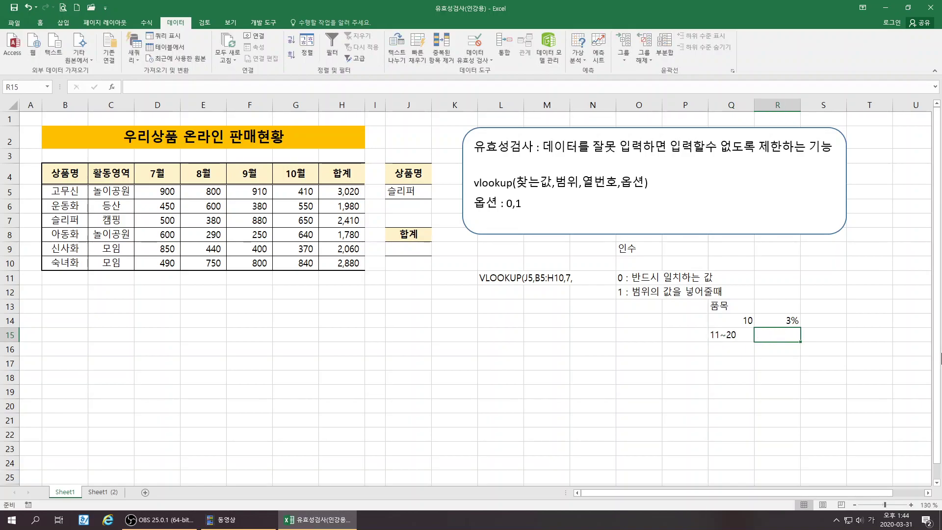
{"action": "type", "text": "10"}
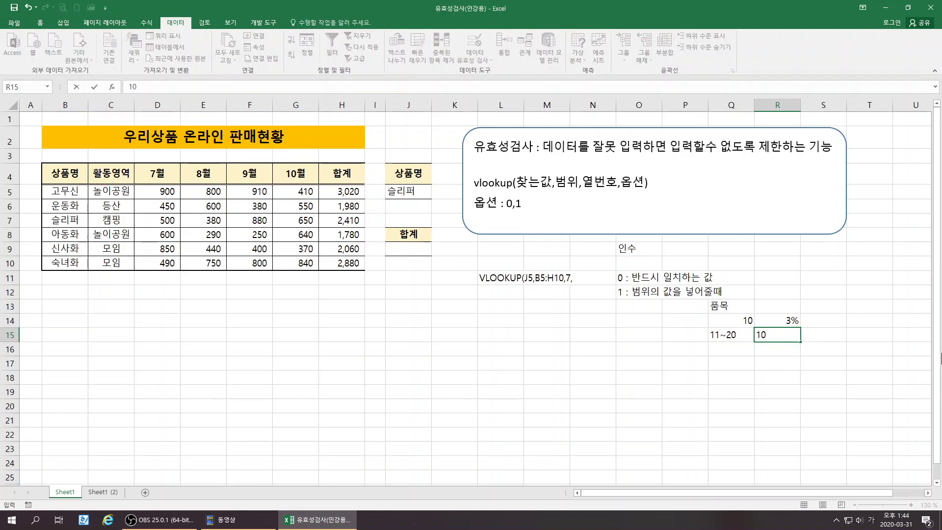
{"action": "type", "text": "%"}
{"action": "key", "text": "Return"}
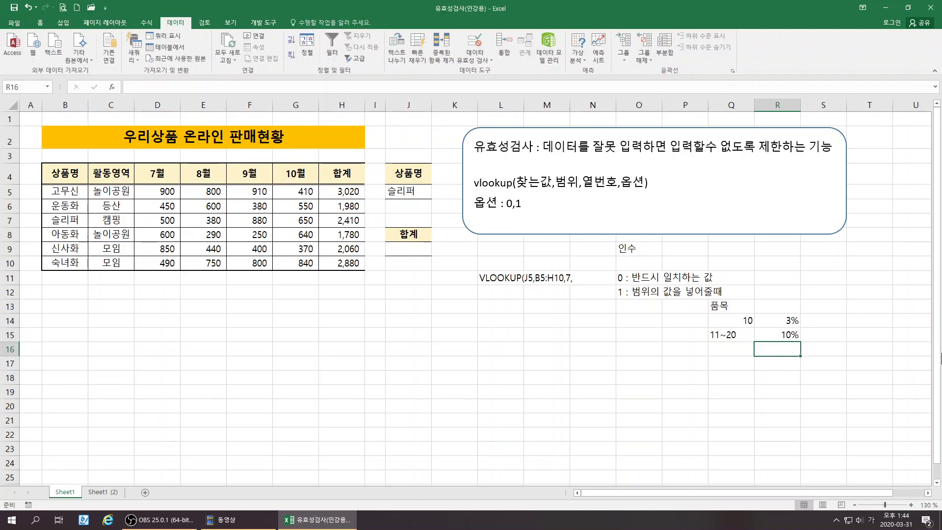
Fill the example table's third row with the range 11~30 in Q16 and 30% in R16.
{"action": "type", "text": "21"}
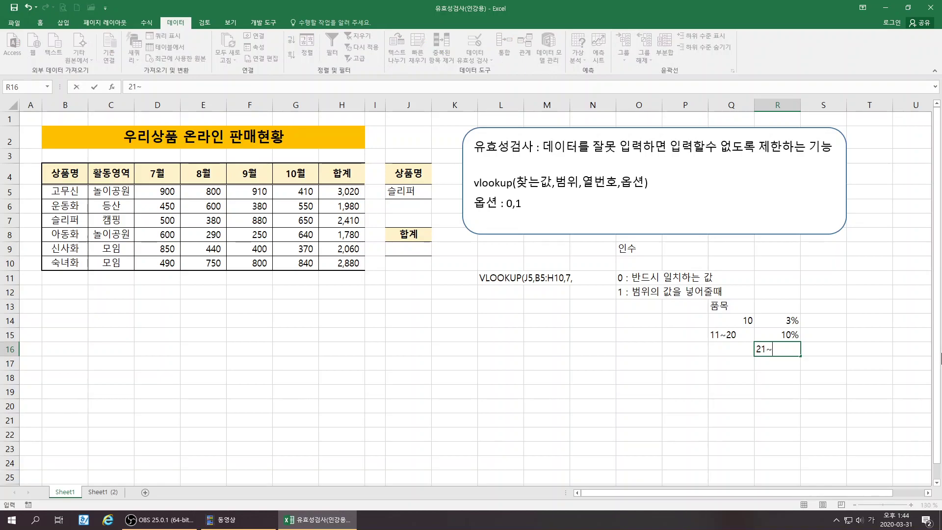
{"action": "type", "text": "~30"}
{"action": "key", "text": "Left"}
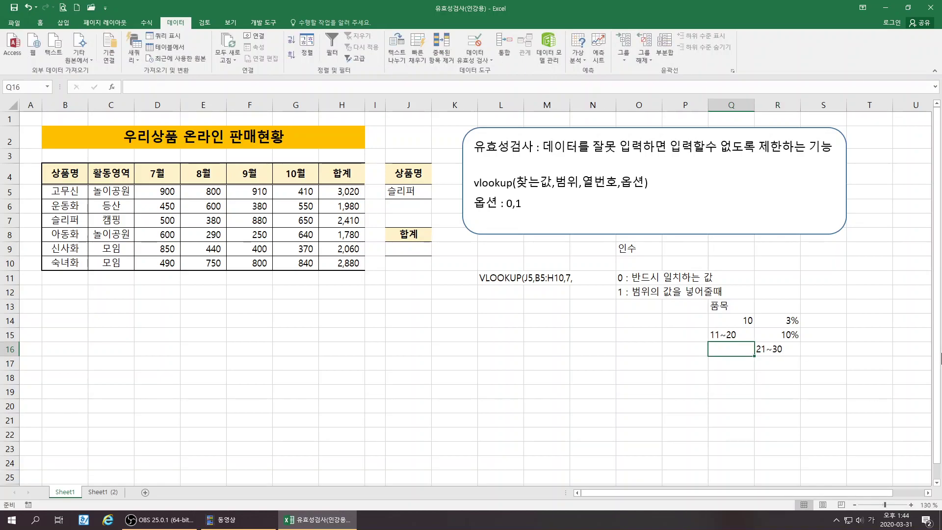
{"action": "type", "text": "11~30"}
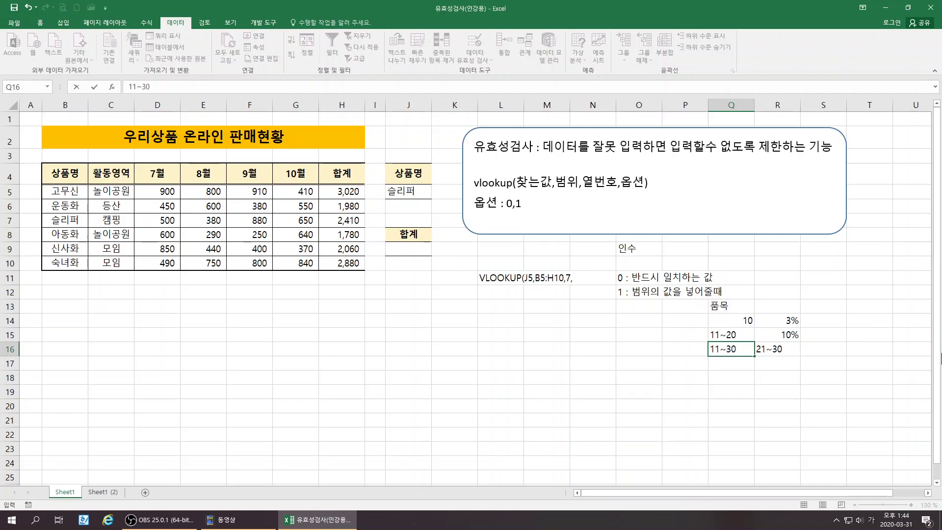
{"action": "key", "text": "Right"}
{"action": "type", "text": "30"}
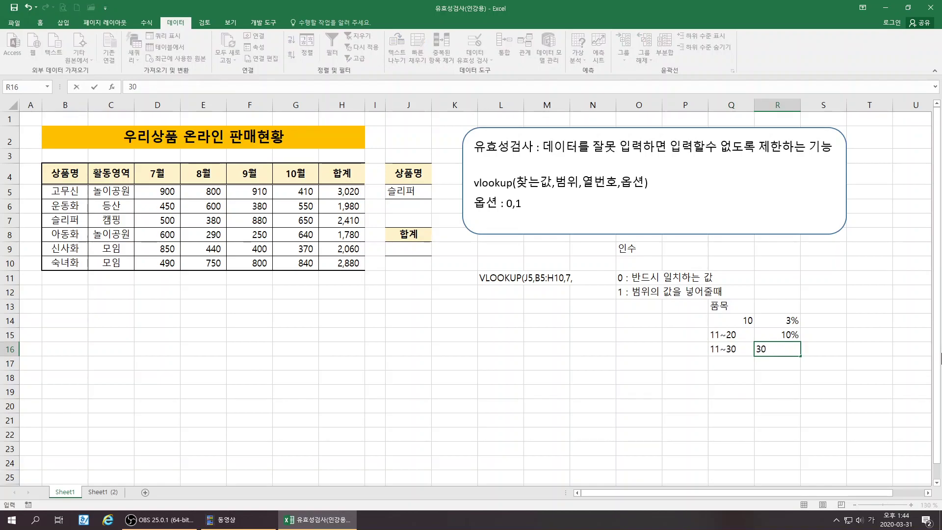
{"action": "type", "text": "%"}
{"action": "key", "text": "Return"}
Enter the heading 할인율 in cell R13, above the percentages of the example table.
{"action": "left_click", "coordinate": [779, 307]}
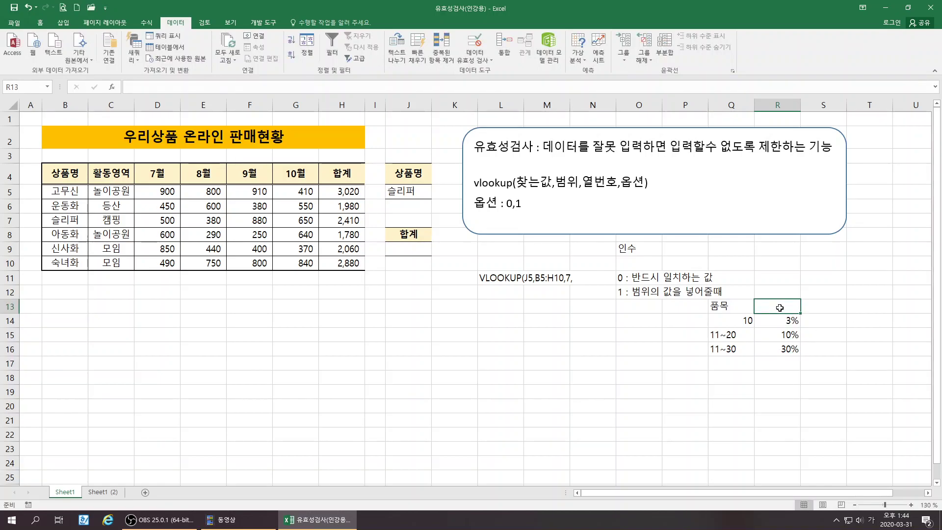
{"action": "type", "text": "할인율"}
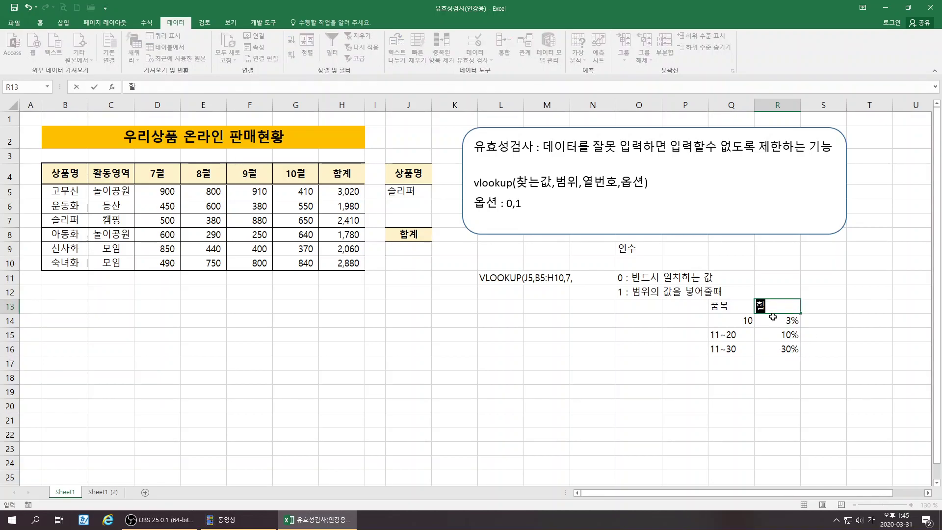
{"action": "left_click", "coordinate": [763, 387]}
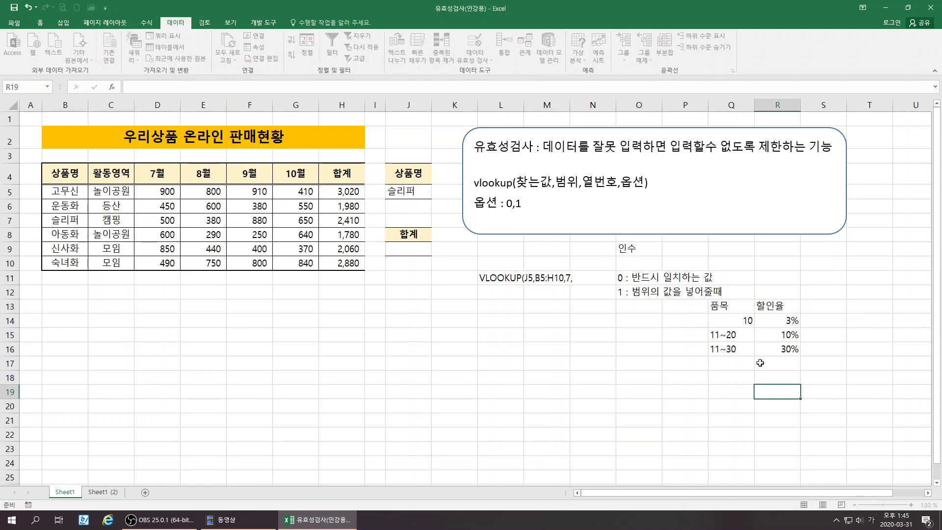
Left-align the value in Q14 to match the ranges below it in the 품목 column.
{"action": "left_click", "coordinate": [747, 322]}
{"action": "left_click", "coordinate": [38, 23]}
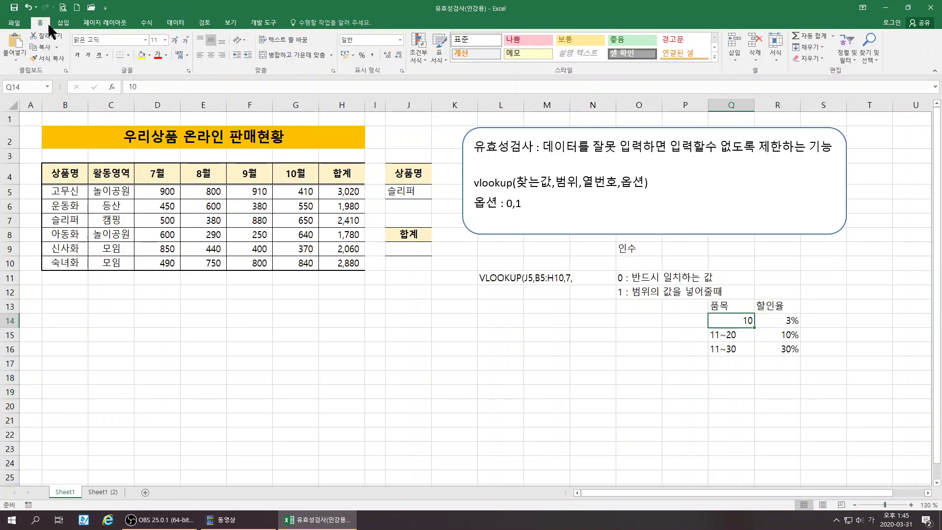
{"action": "left_click", "coordinate": [641, 378]}
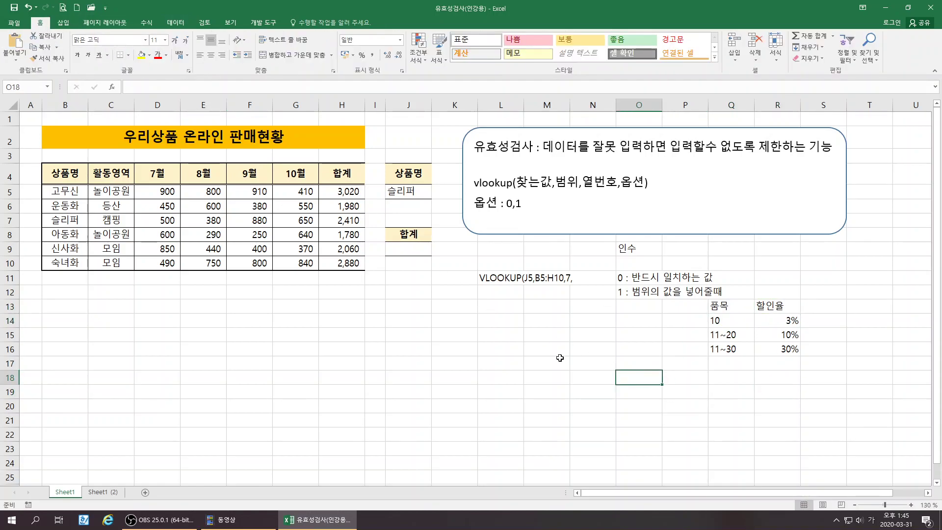
Review how the 품목 ranges in Q14:Q16 correspond to the 할인율 values in R14:R16 as an example of option 1.
{"action": "left_click", "coordinate": [734, 325]}
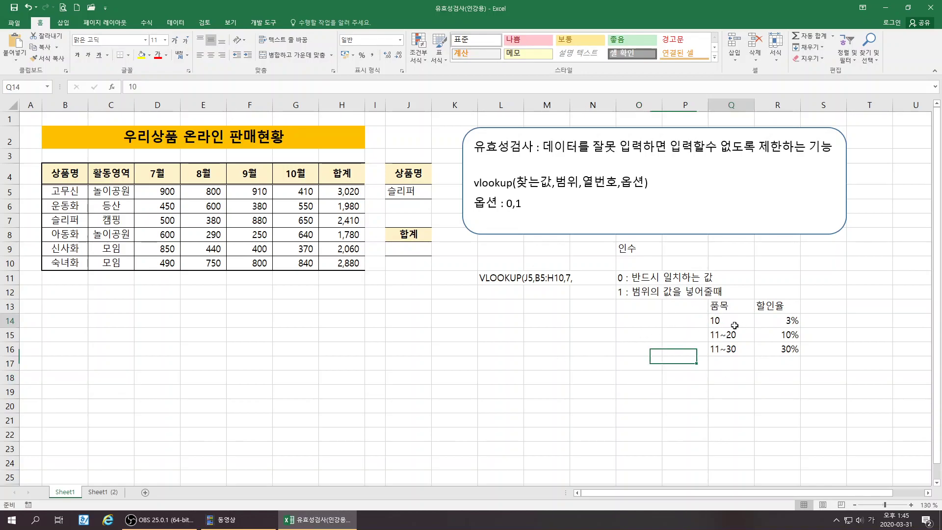
{"action": "left_click", "coordinate": [785, 323]}
{"action": "left_click", "coordinate": [737, 320]}
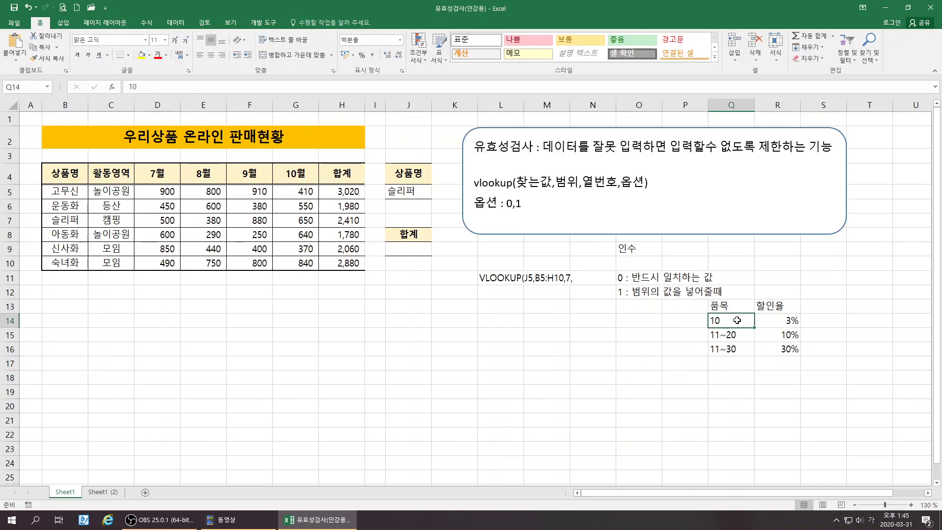
{"action": "left_click", "coordinate": [787, 321]}
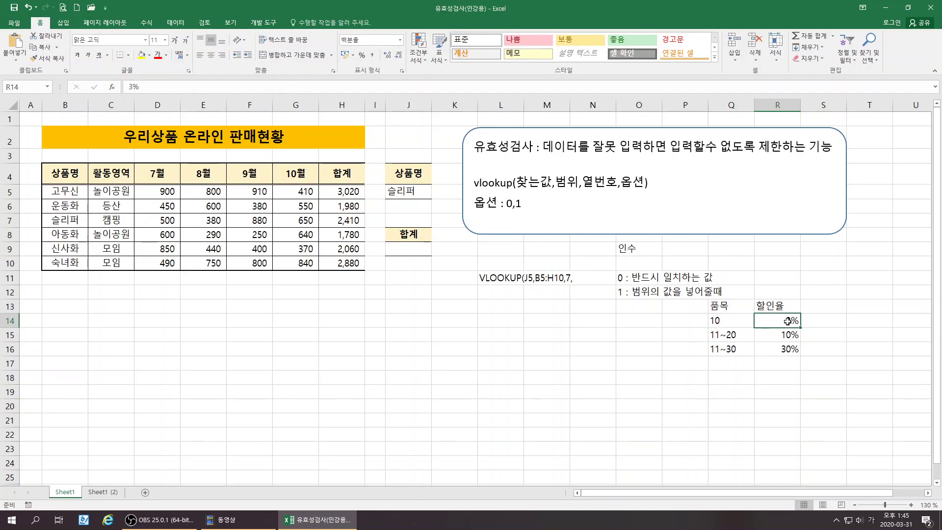
{"action": "left_click", "coordinate": [726, 339]}
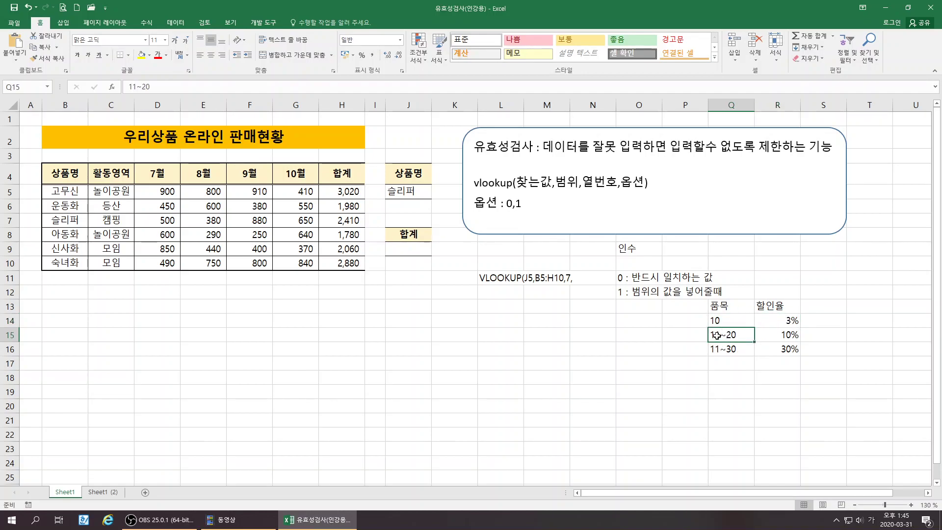
{"action": "left_click", "coordinate": [731, 349]}
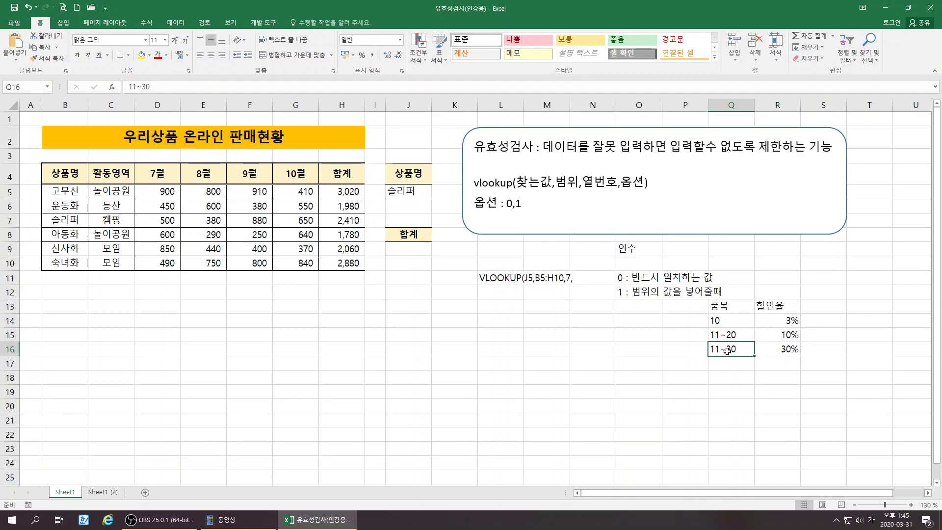
{"action": "left_click", "coordinate": [789, 351]}
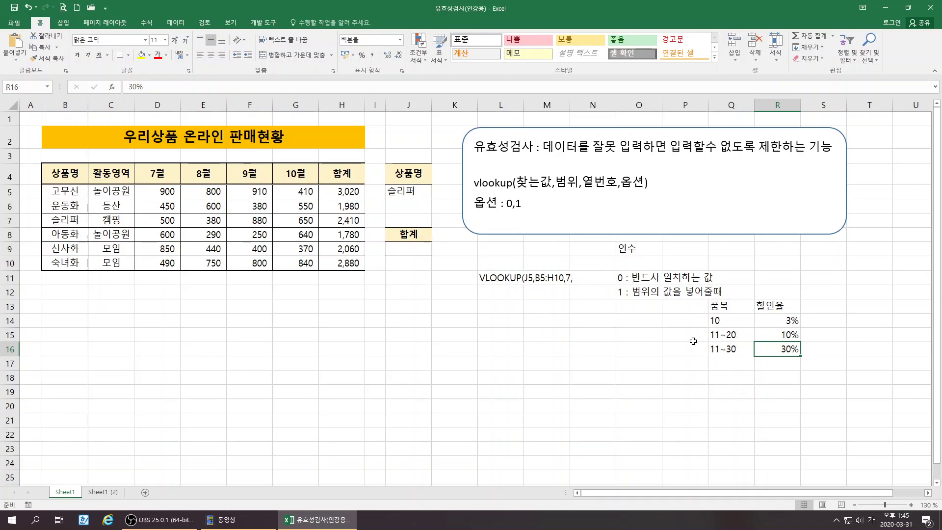
{"action": "left_click", "coordinate": [717, 321]}
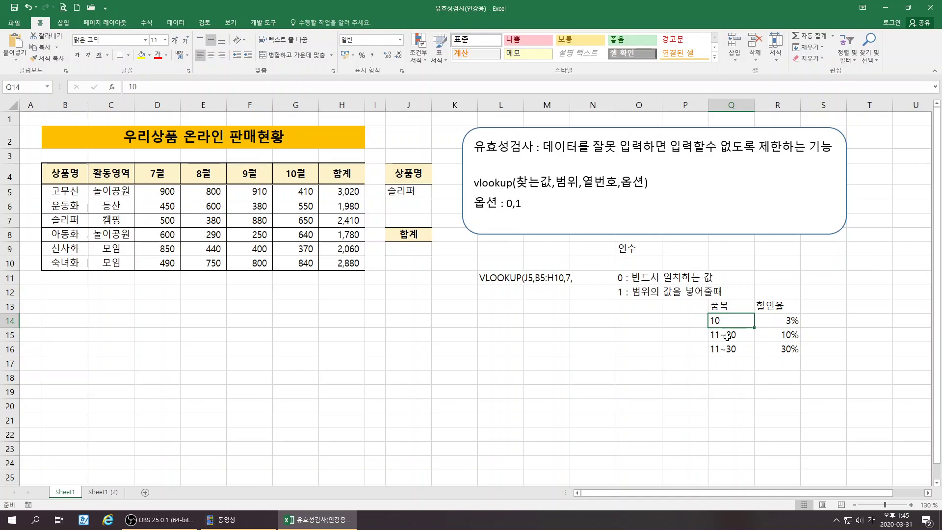
{"action": "left_click", "coordinate": [726, 337]}
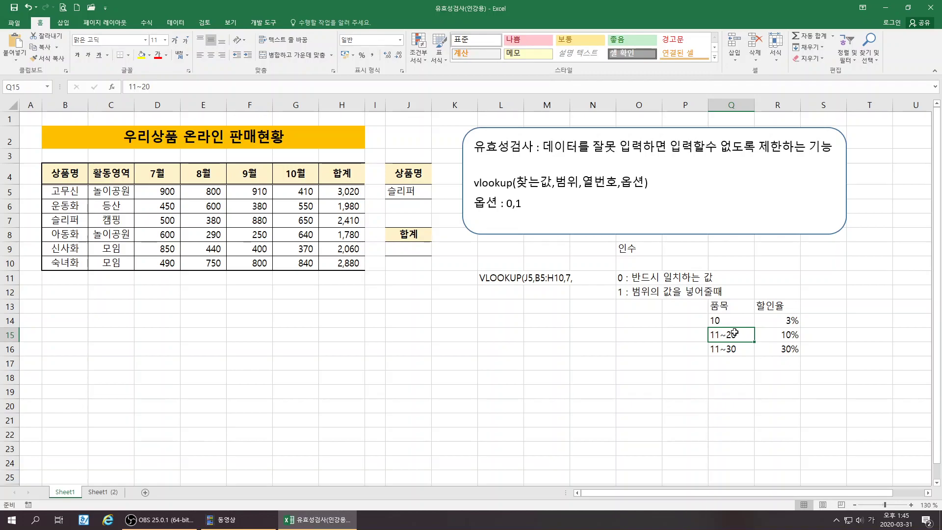
Review the 할인율 percentages in R14:R15 against the notes on options 0 and 1 in O11:O12.
{"action": "left_click", "coordinate": [775, 336]}
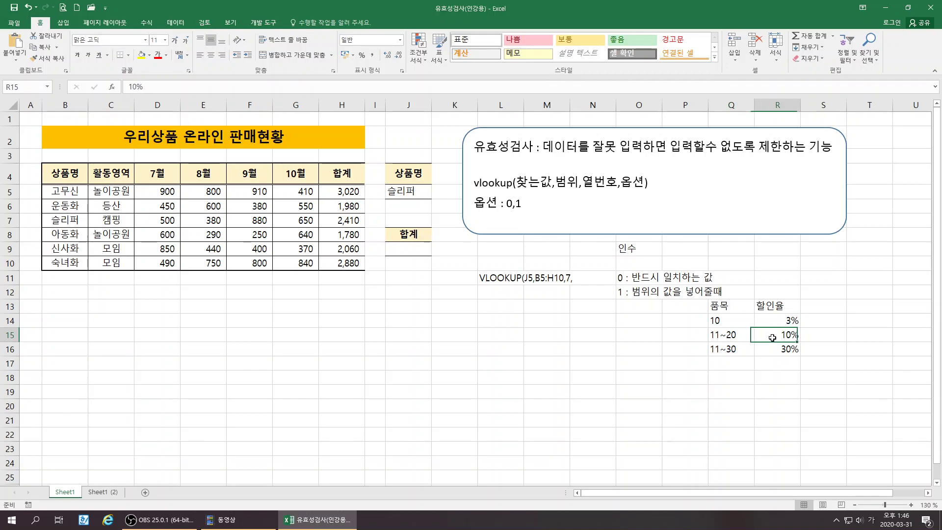
{"action": "left_click", "coordinate": [779, 419]}
{"action": "left_click", "coordinate": [781, 323]}
{"action": "left_click", "coordinate": [778, 423]}
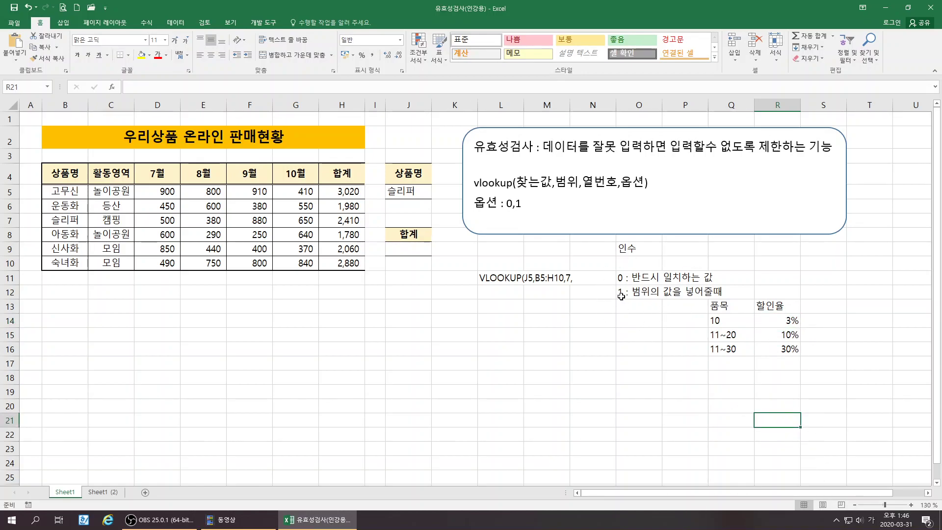
{"action": "left_click", "coordinate": [635, 278]}
{"action": "left_click", "coordinate": [636, 293]}
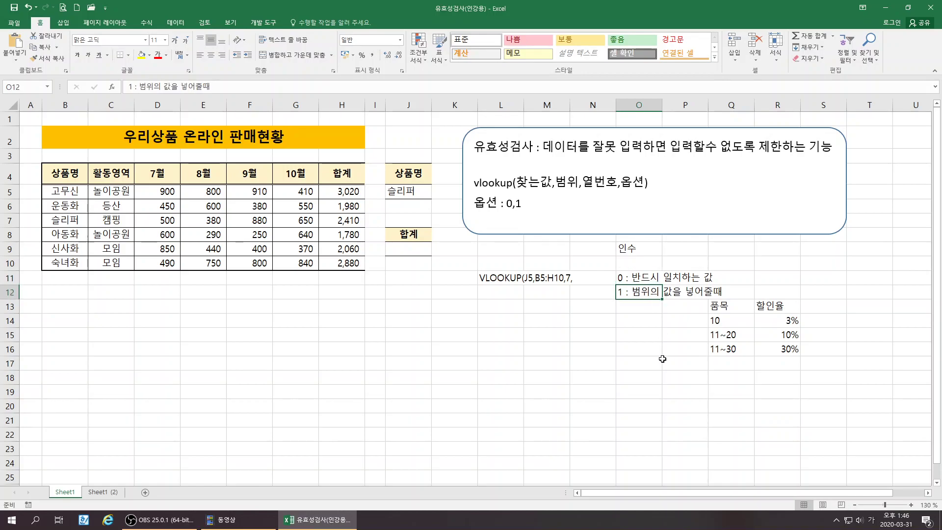
Complete the sample formula text in L11 with the exact-match option so it reads VLOOKUP(J5,B5:H10,7,0).
{"action": "left_click", "coordinate": [663, 359]}
{"action": "double_click", "coordinate": [489, 279]}
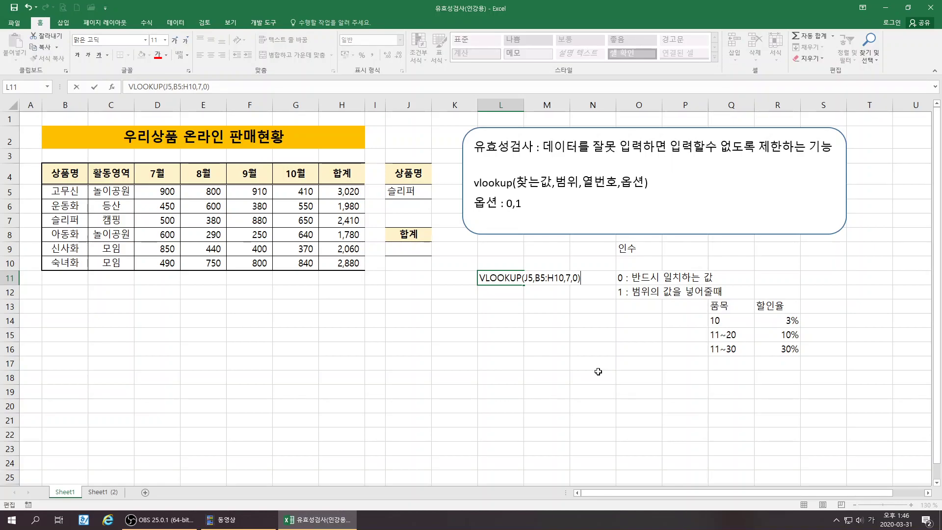
{"action": "key", "text": "Return"}
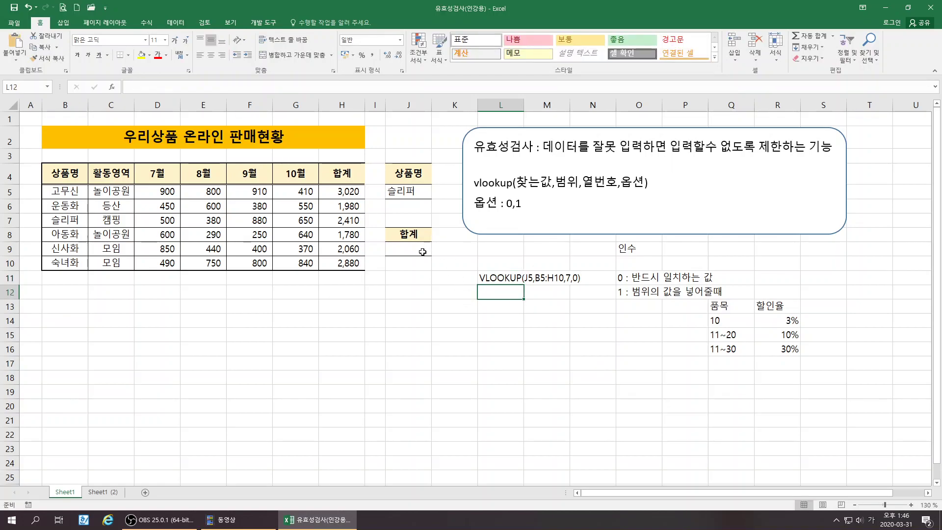
Start inserting a function in J9 and show the functions of the 찾기/참조 영역 category.
{"action": "left_click", "coordinate": [422, 251]}
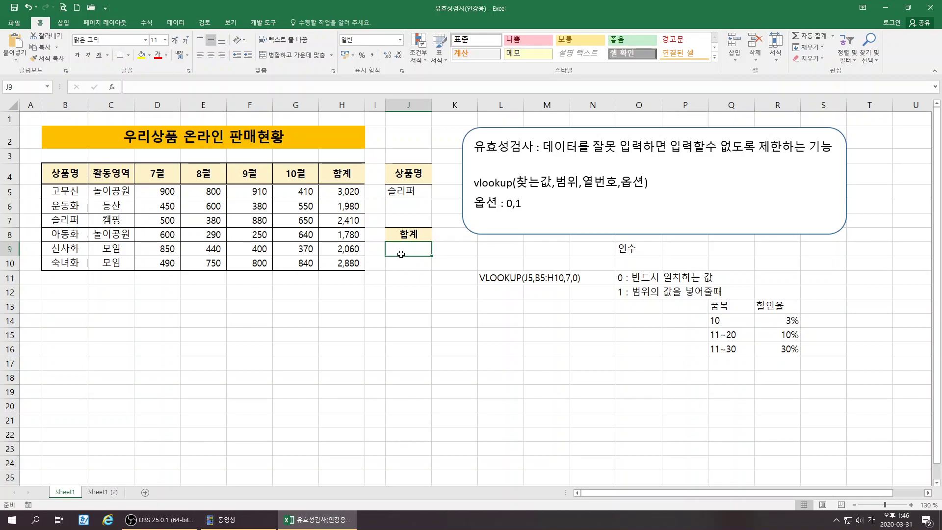
{"action": "left_click", "coordinate": [113, 86]}
{"action": "left_click", "coordinate": [497, 205]}
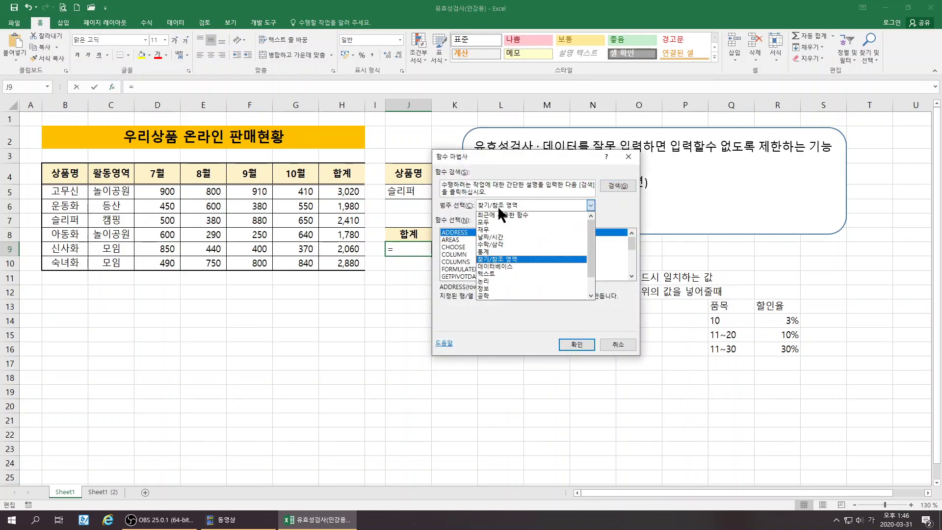
{"action": "left_click", "coordinate": [500, 260]}
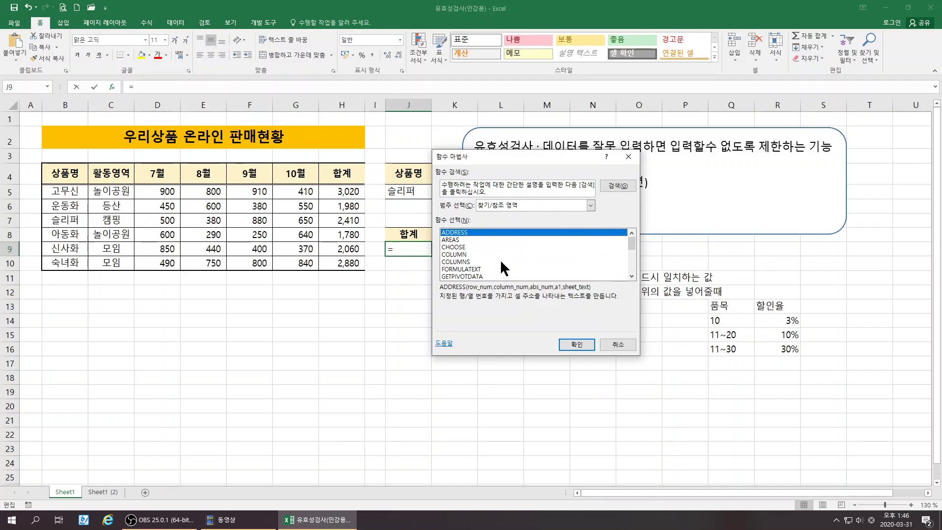
Browse the function list under the 모두 category and return to the 찾기/참조 영역 category.
{"action": "left_click", "coordinate": [506, 206]}
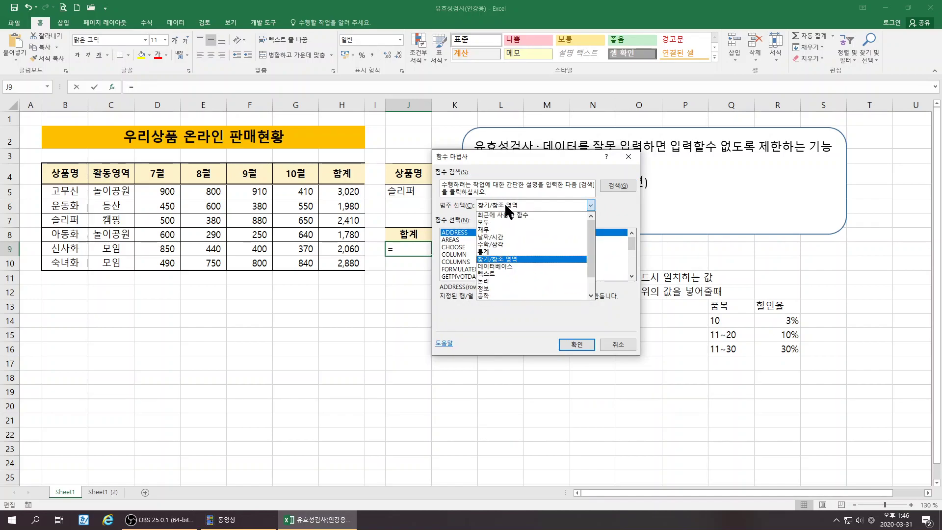
{"action": "left_click", "coordinate": [499, 223]}
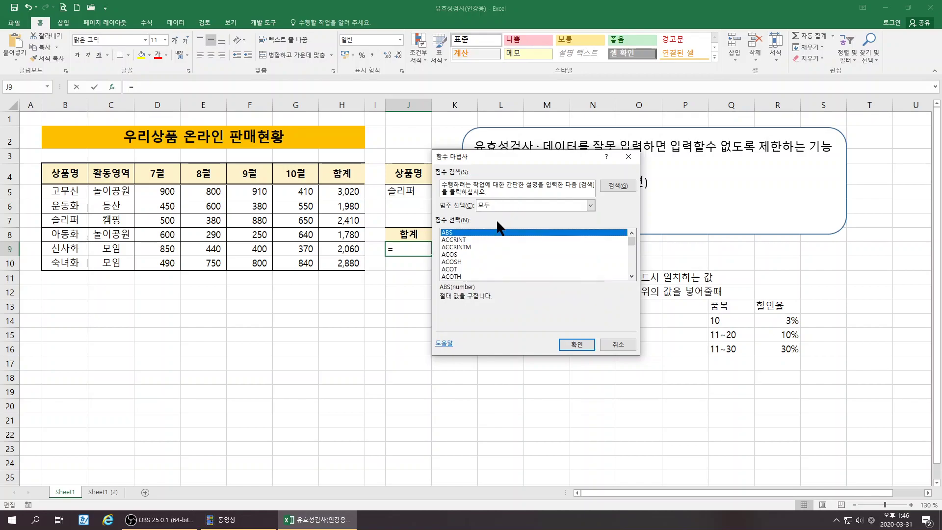
{"action": "scroll", "coordinate": [519, 256], "scroll_direction": "down", "scroll_amount": 3}
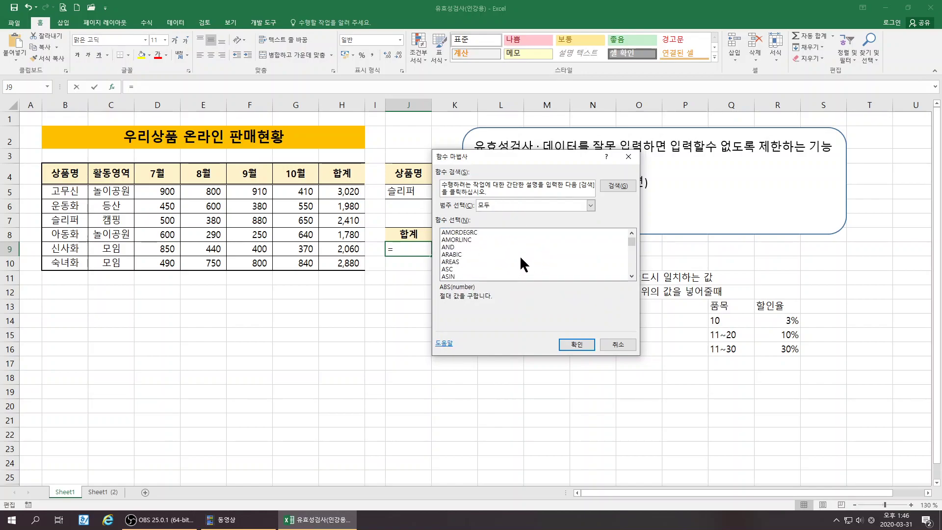
{"action": "left_click", "coordinate": [513, 199]}
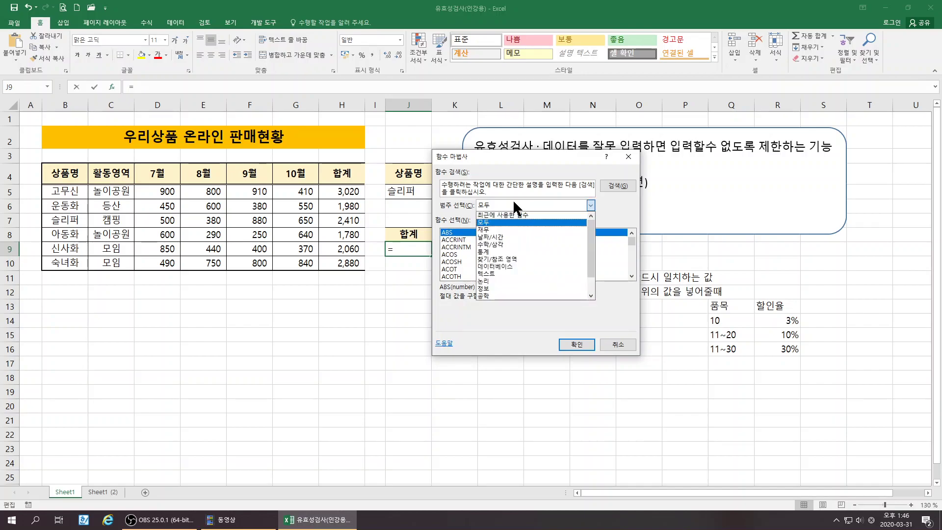
{"action": "left_click", "coordinate": [520, 259]}
Choose VLOOKUP from the 찾기/참조 영역 functions as the function for J9.
{"action": "scroll", "coordinate": [454, 260], "scroll_direction": "down", "scroll_amount": 4}
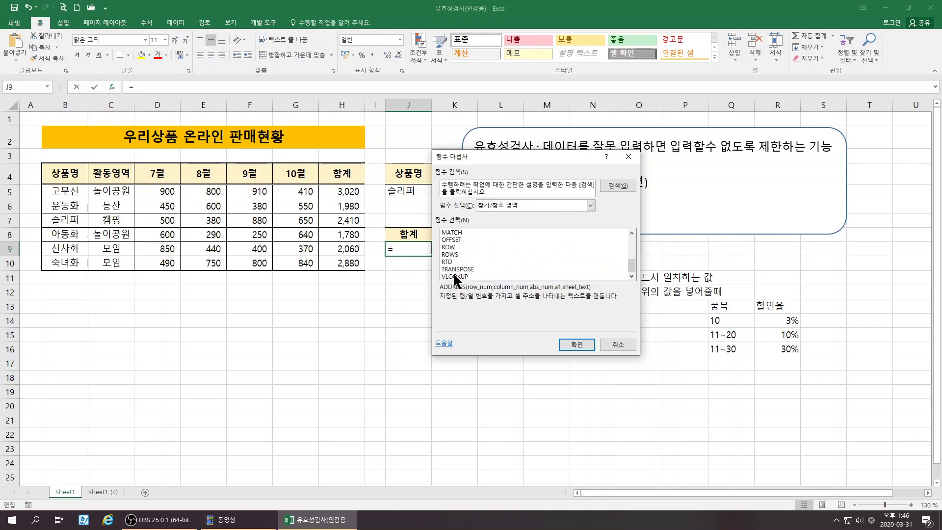
{"action": "left_click", "coordinate": [452, 276]}
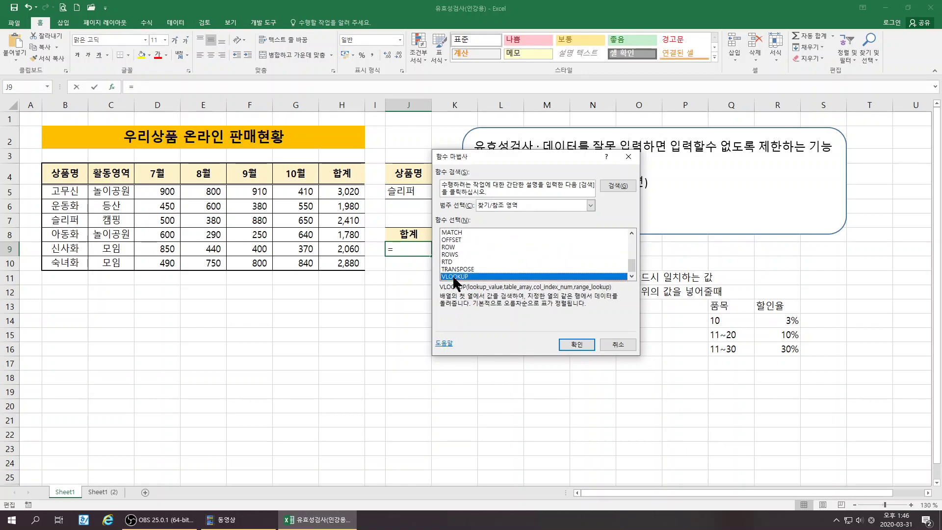
{"action": "left_click", "coordinate": [574, 345]}
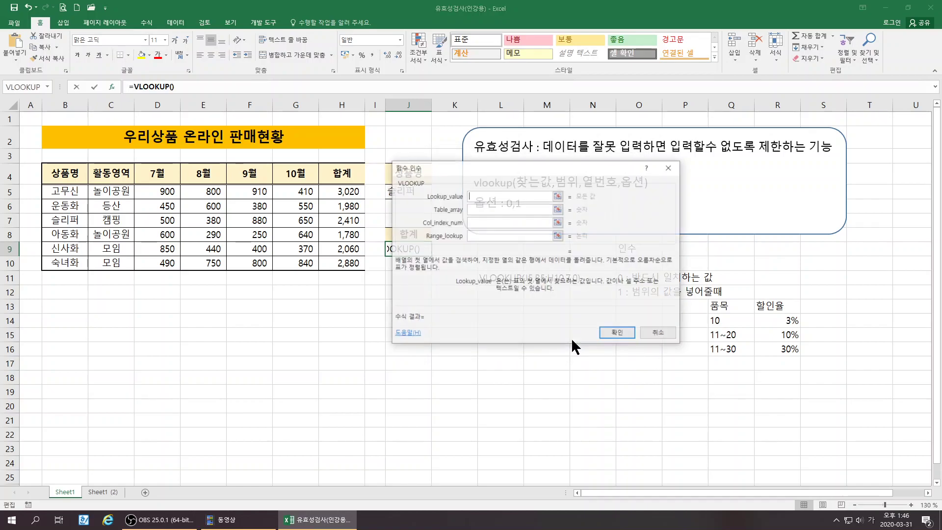
Set the VLOOKUP lookup value to J5 and its table array to B5:H10.
{"action": "left_click_drag", "start_coordinate": [475, 172], "coordinate": [350, 298]}
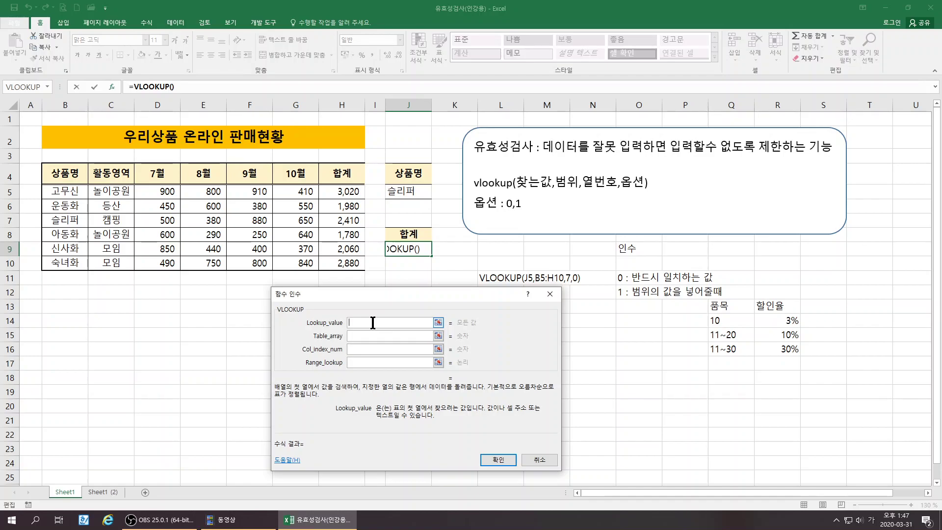
{"action": "left_click", "coordinate": [412, 193]}
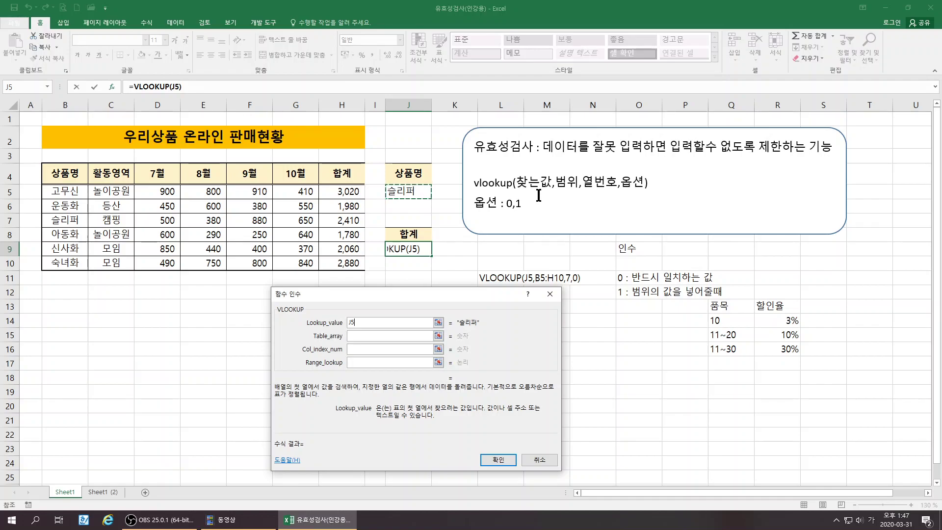
{"action": "left_click", "coordinate": [354, 335]}
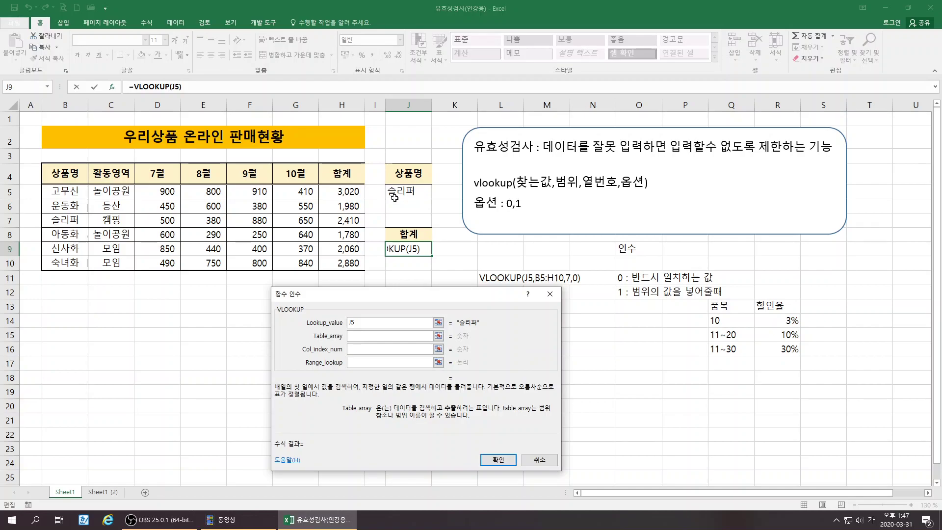
{"action": "left_click", "coordinate": [62, 190]}
{"action": "left_click_drag", "start_coordinate": [61, 191], "coordinate": [346, 264]}
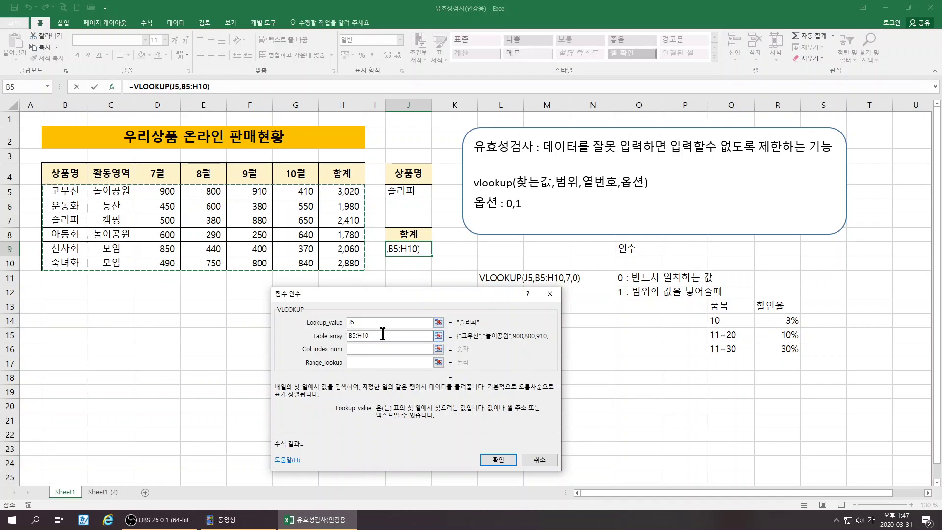
Finish the VLOOKUP in J9 with column index 7 and range lookup 0, and apply the comma number style to the cell.
{"action": "left_click", "coordinate": [354, 348]}
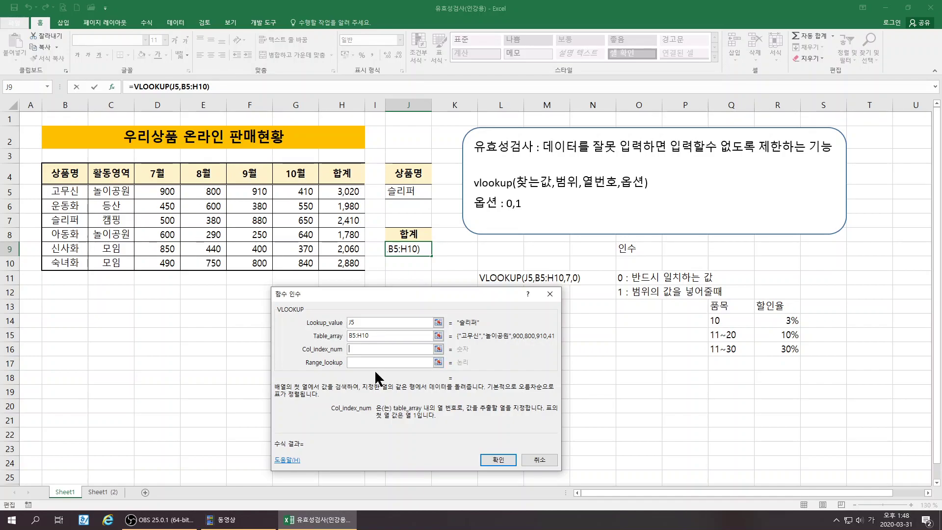
{"action": "type", "text": "7"}
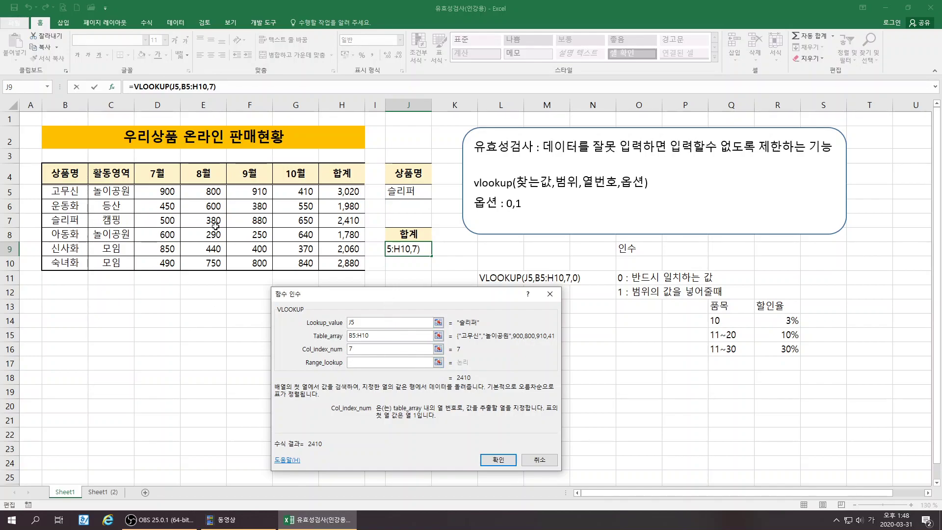
{"action": "left_click", "coordinate": [354, 363]}
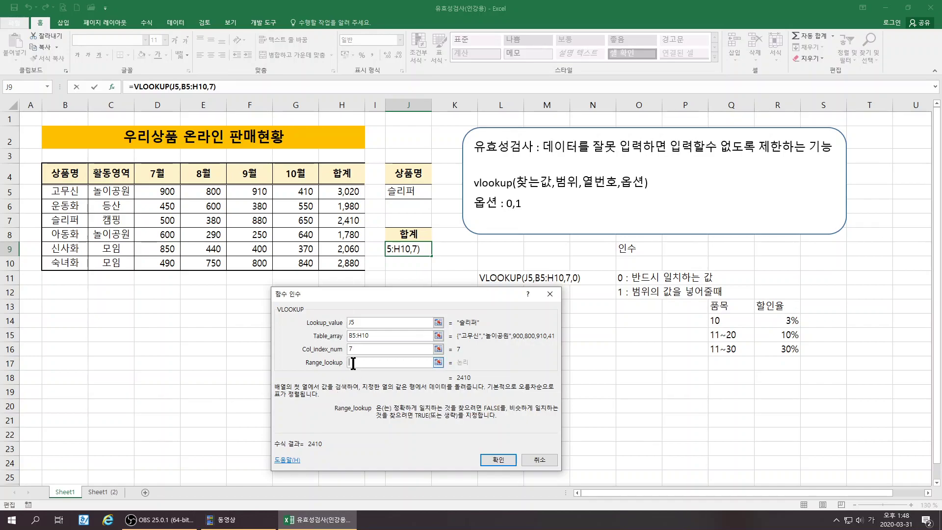
{"action": "type", "text": "0"}
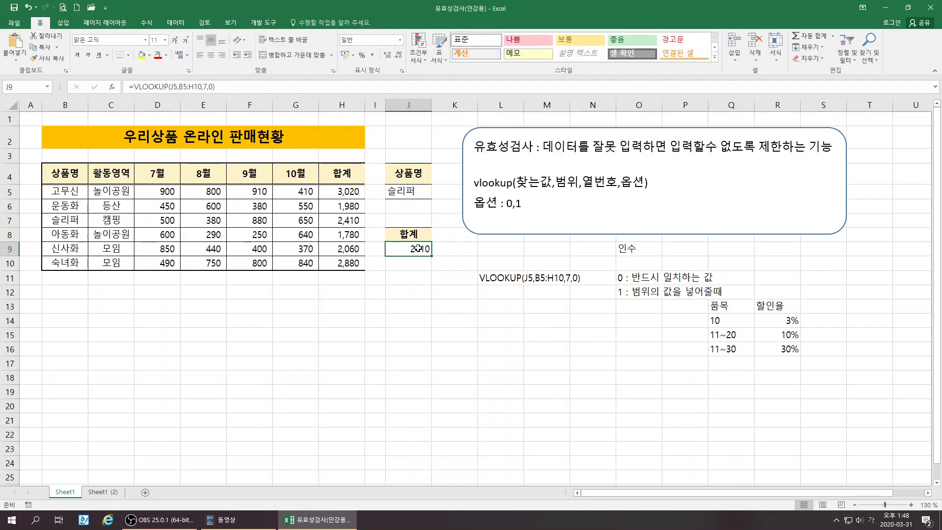
{"action": "left_click", "coordinate": [372, 54]}
Test the lookup by choosing 고무신 and 숙녀화 in turn from the product list in J5.
{"action": "left_click", "coordinate": [413, 192]}
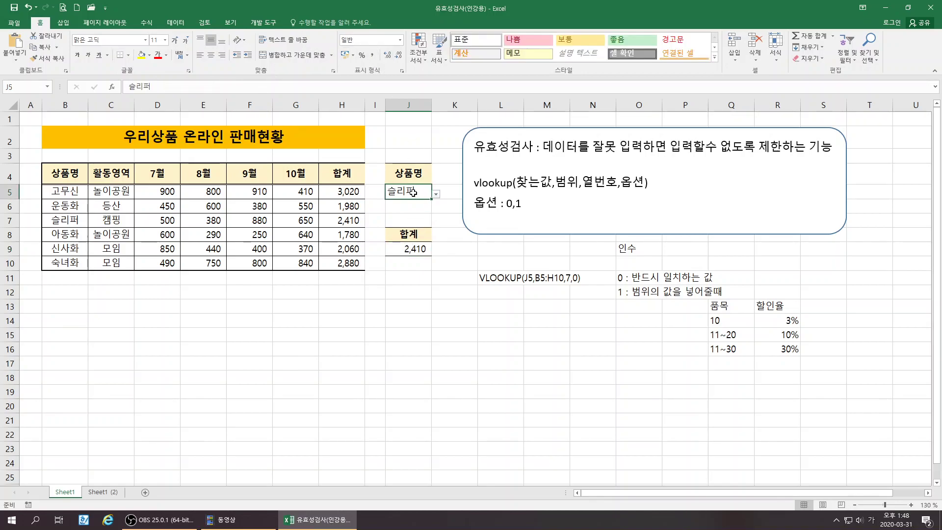
{"action": "left_click", "coordinate": [435, 194]}
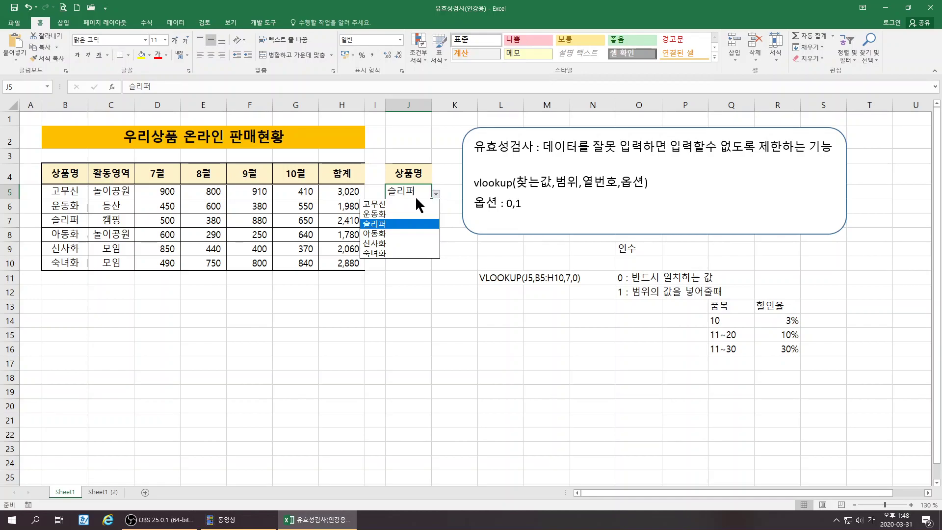
{"action": "left_click", "coordinate": [382, 204]}
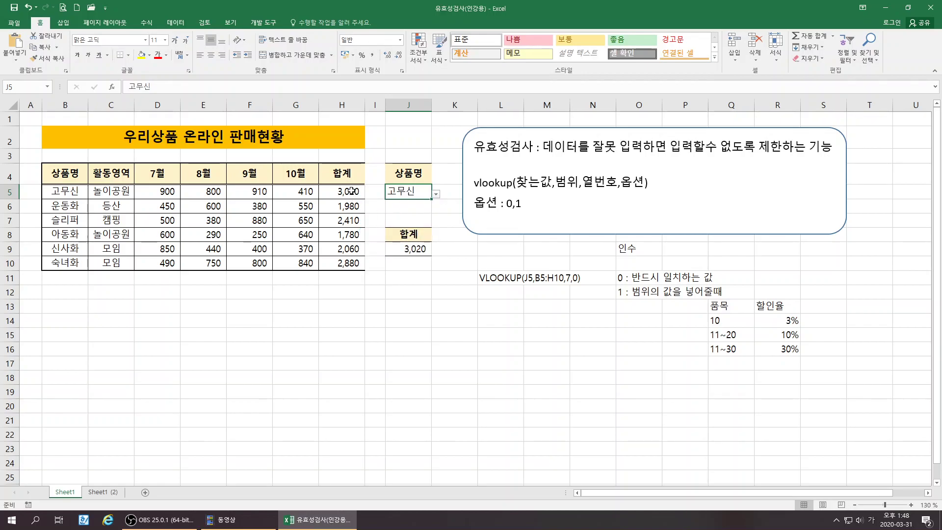
{"action": "left_click", "coordinate": [435, 194]}
{"action": "left_click", "coordinate": [376, 253]}
Set the 10월 value of 숙녀화 in G10 to 300 and compare J9 with the row's total in H10.
{"action": "left_click", "coordinate": [302, 268]}
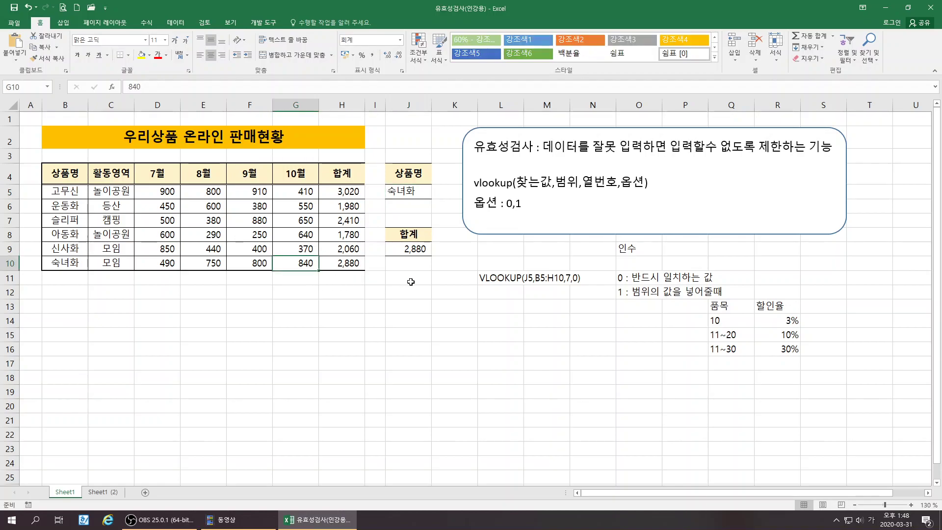
{"action": "type", "text": "300"}
{"action": "key", "text": "Return"}
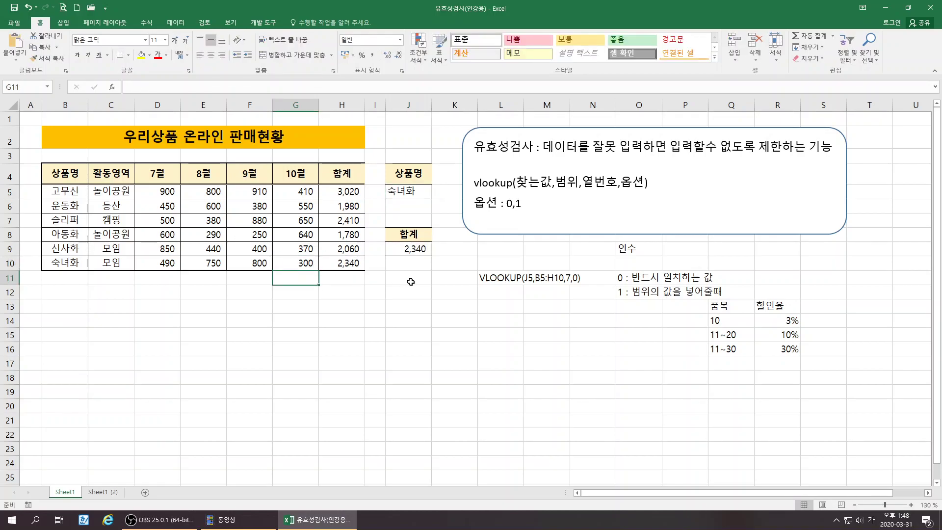
{"action": "left_click", "coordinate": [413, 251]}
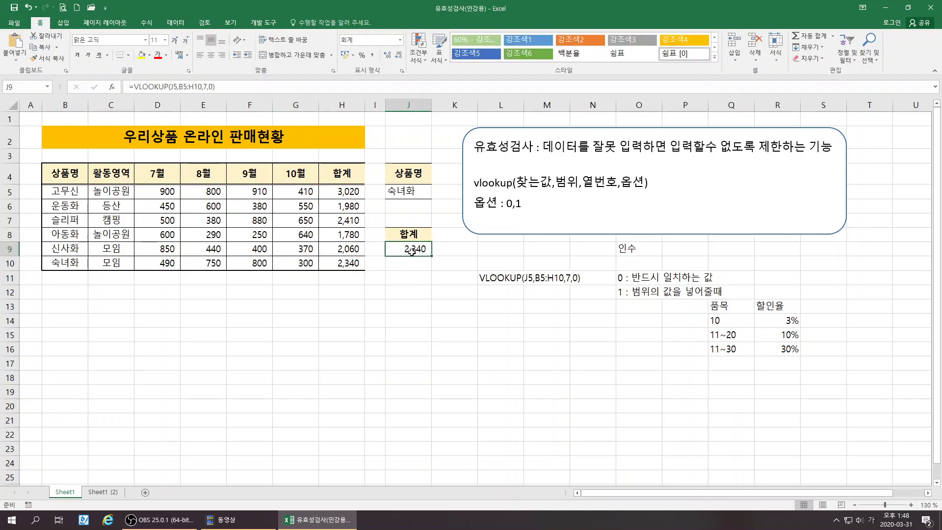
{"action": "left_click", "coordinate": [343, 265]}
{"action": "left_click", "coordinate": [397, 247]}
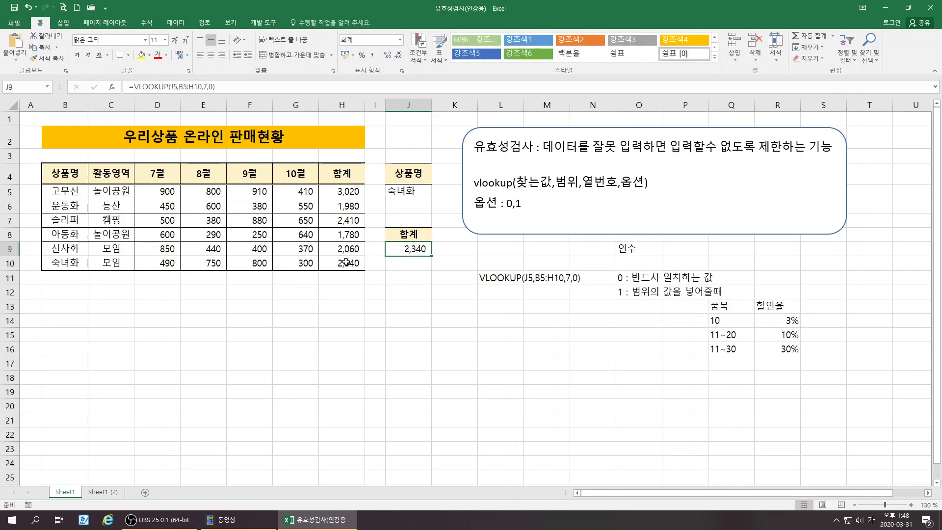
Set the 10월 value of 숙녀화 in G10 to 1000 and check the VLOOKUP total in J9.
{"action": "left_click", "coordinate": [312, 266]}
{"action": "type", "text": "1000"}
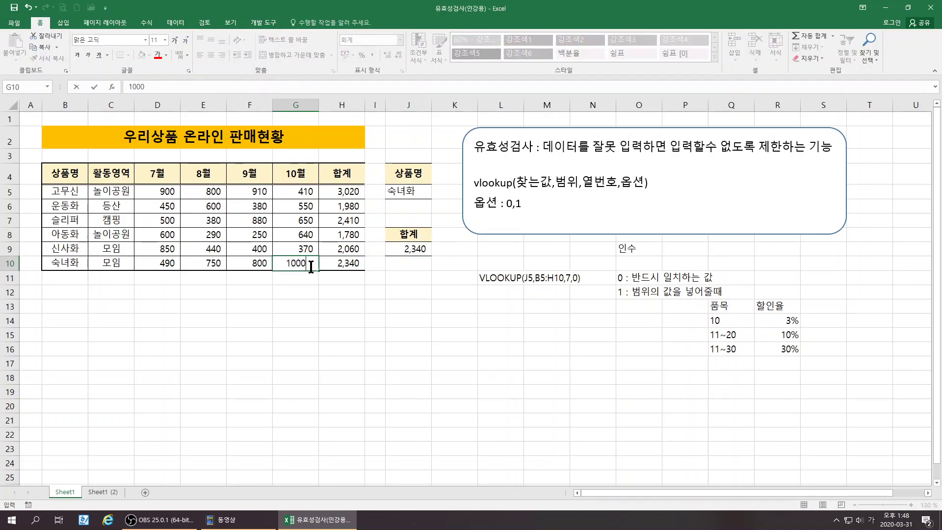
{"action": "key", "text": "Return"}
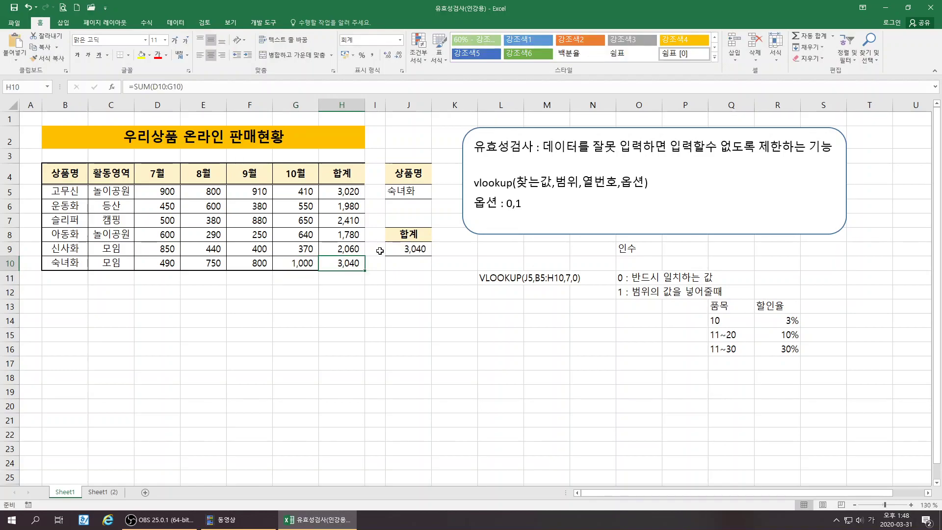
{"action": "left_click", "coordinate": [400, 249]}
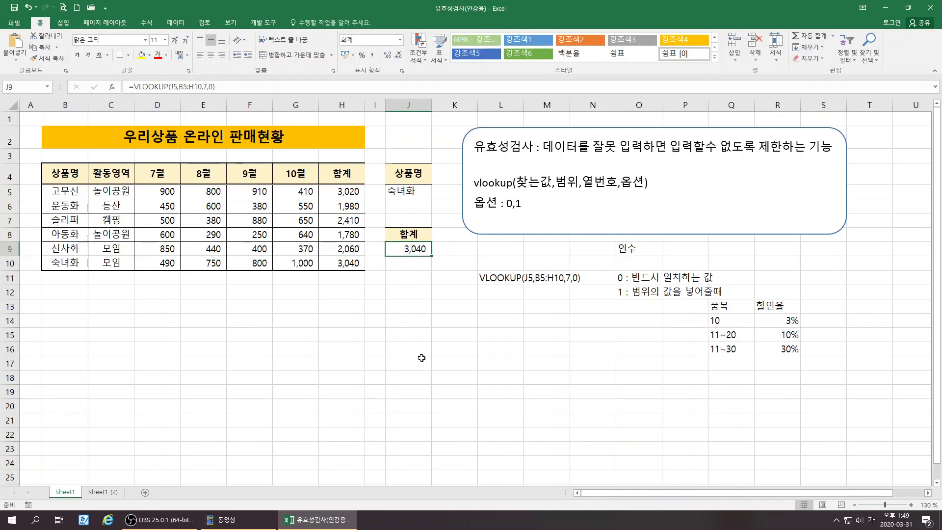
{"action": "left_click", "coordinate": [423, 341]}
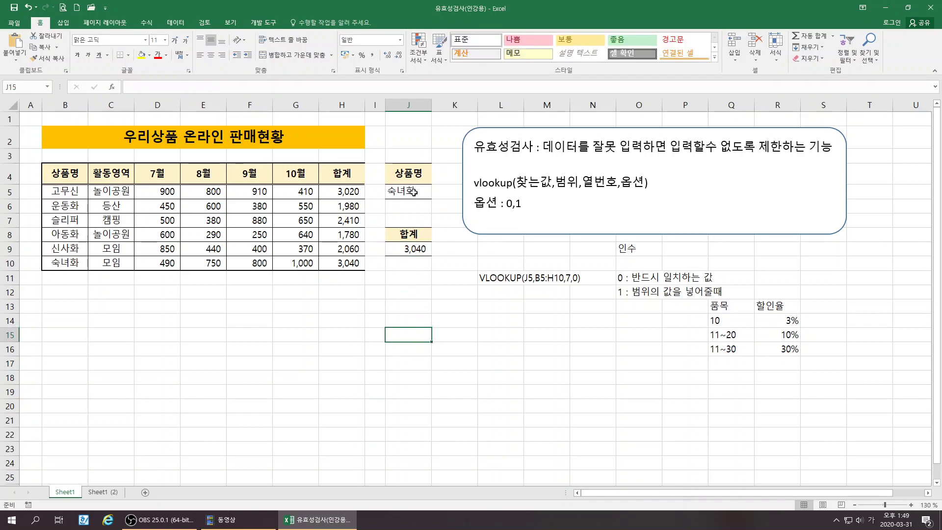
{"action": "left_click", "coordinate": [409, 249]}
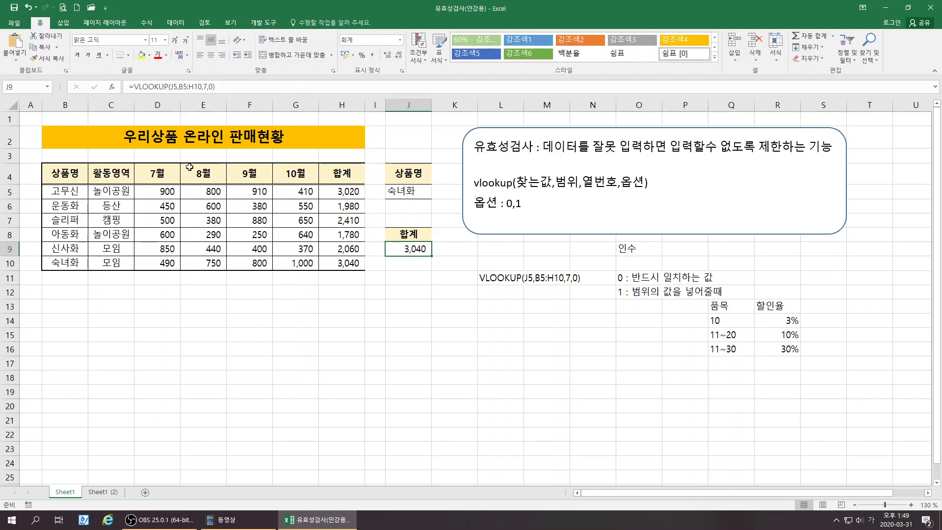
Change the range lookup argument of the VLOOKUP in J9 to 1.
{"action": "left_click", "coordinate": [112, 86]}
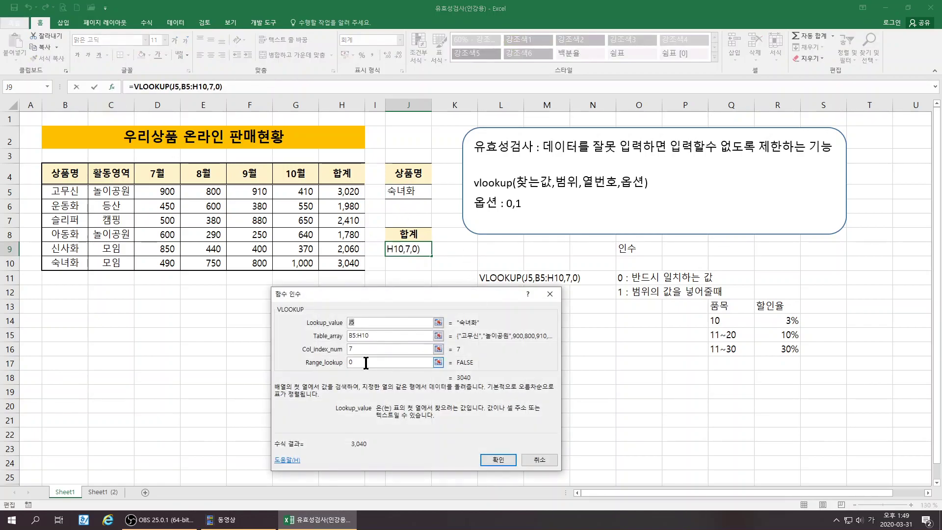
{"action": "type", "text": "1"}
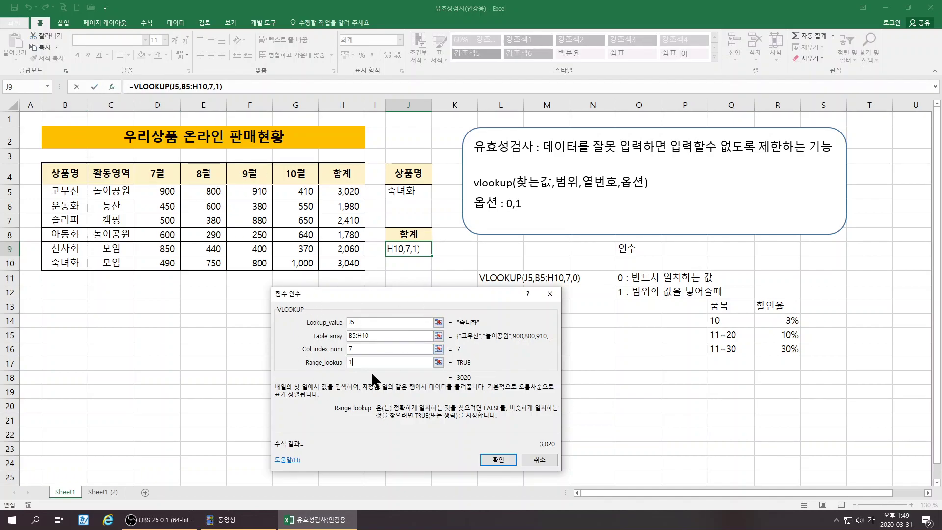
{"action": "left_click", "coordinate": [498, 461]}
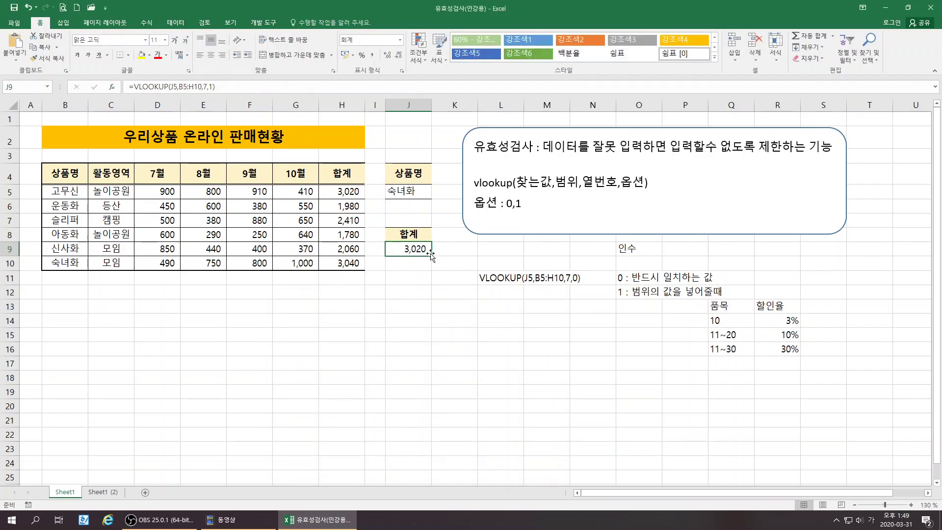
Test the approximate-match lookup by choosing 운동화, 고무신 and 슬리퍼 in turn from the product list in J5.
{"action": "left_click", "coordinate": [412, 193]}
{"action": "left_click", "coordinate": [436, 194]}
{"action": "left_click", "coordinate": [398, 214]}
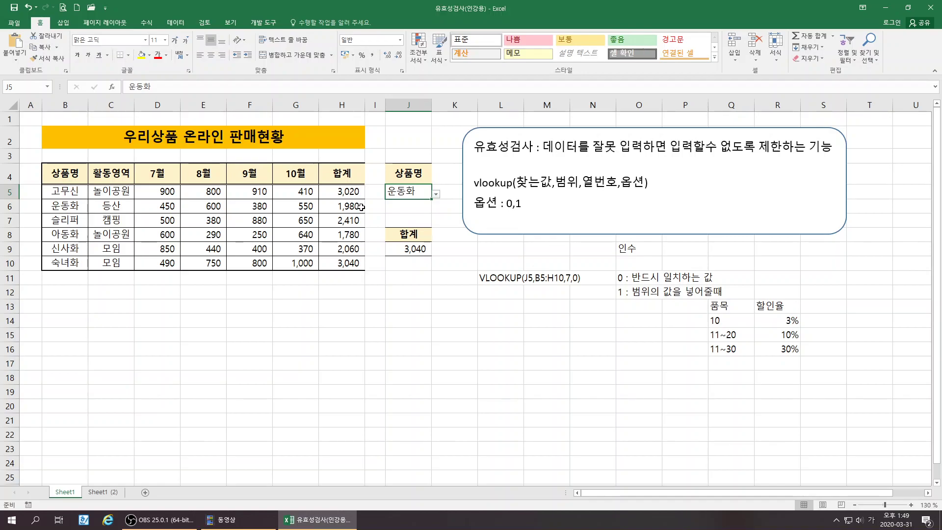
{"action": "left_click", "coordinate": [436, 193]}
{"action": "left_click", "coordinate": [389, 206]}
{"action": "left_click", "coordinate": [435, 195]}
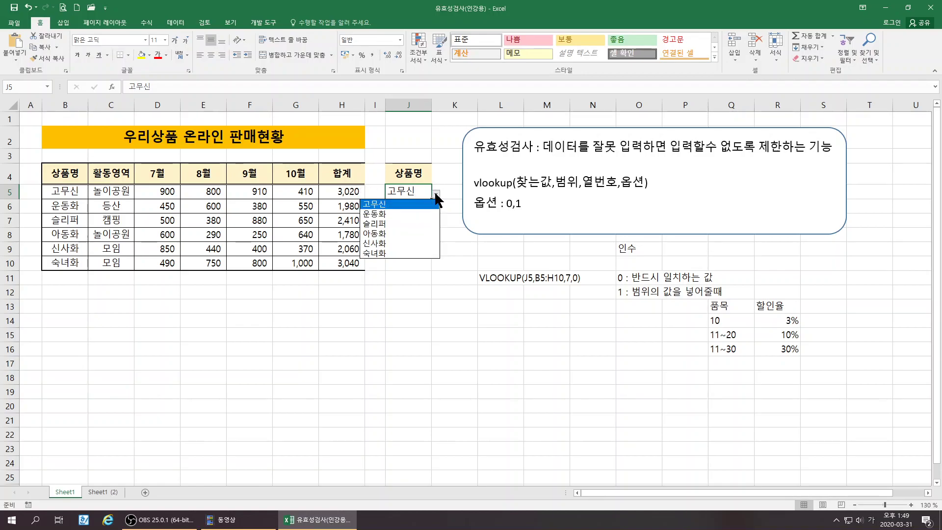
{"action": "left_click", "coordinate": [393, 224]}
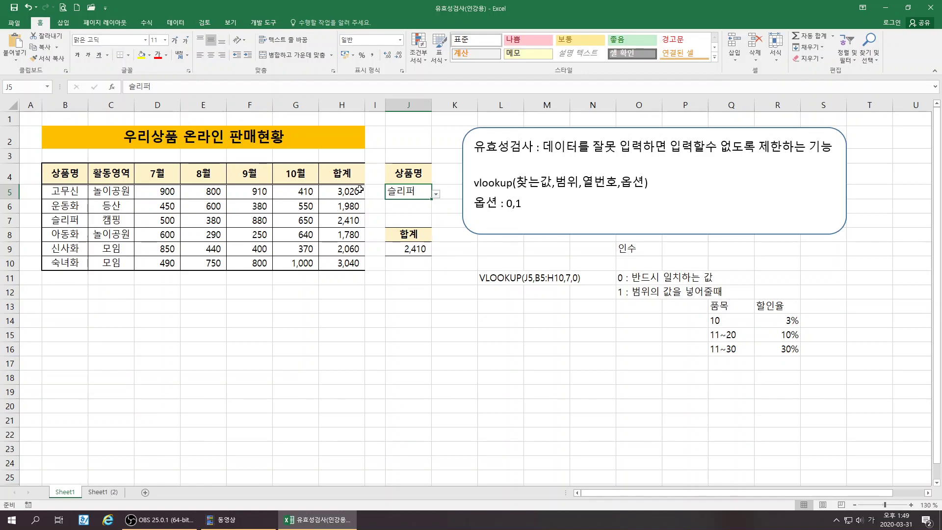
Set the range lookup argument of the VLOOKUP in J9 back to 0 for an exact match.
{"action": "left_click", "coordinate": [407, 250]}
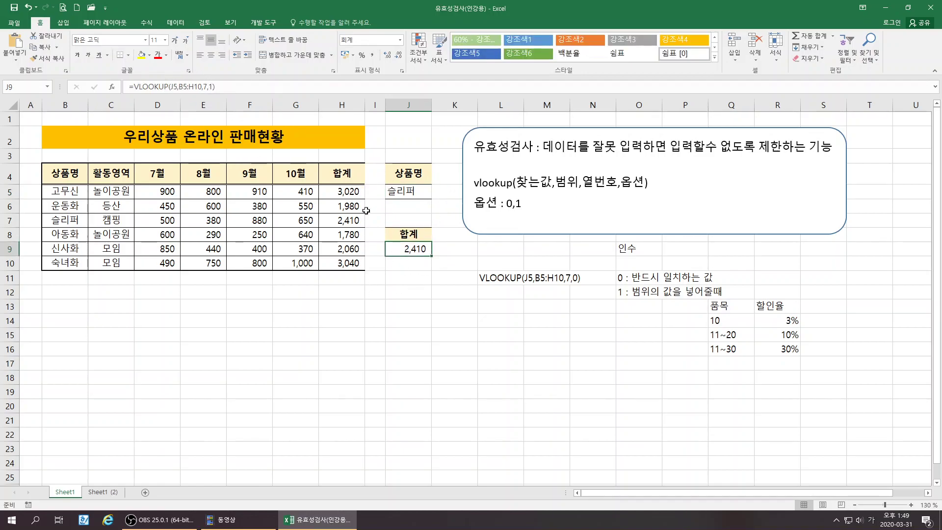
{"action": "left_click", "coordinate": [112, 86]}
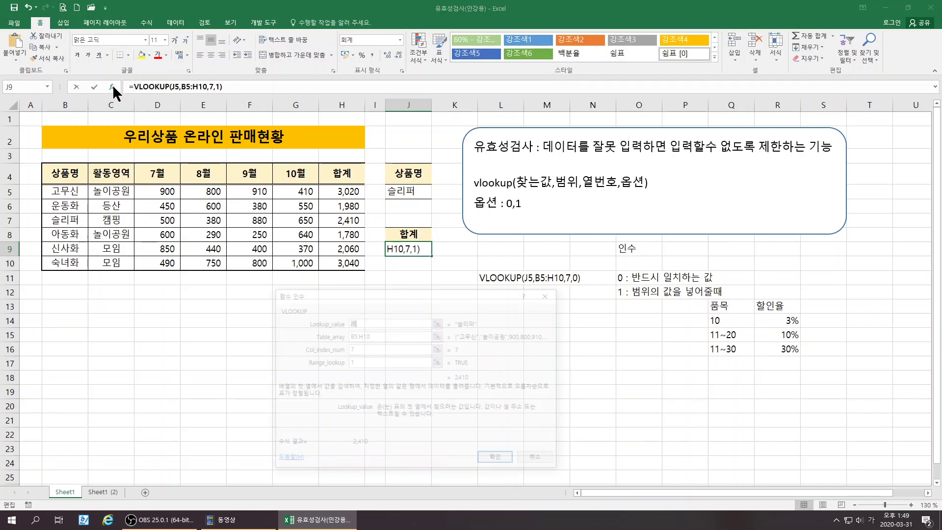
{"action": "left_click", "coordinate": [375, 363]}
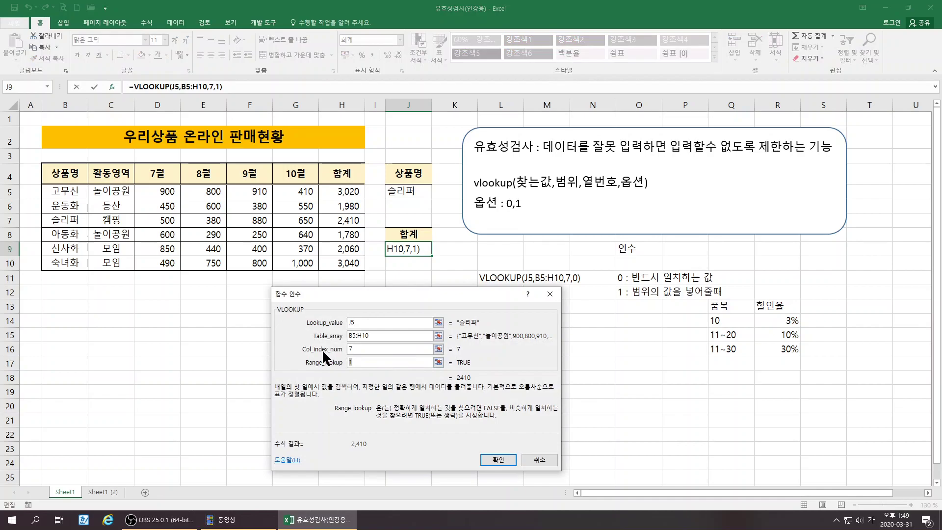
{"action": "type", "text": "0"}
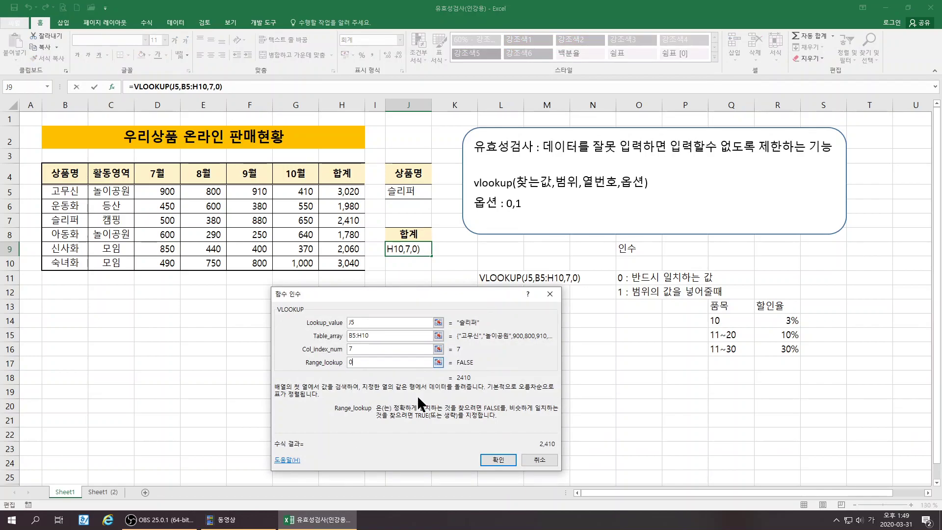
{"action": "left_click", "coordinate": [491, 461]}
{"action": "left_click", "coordinate": [376, 363]}
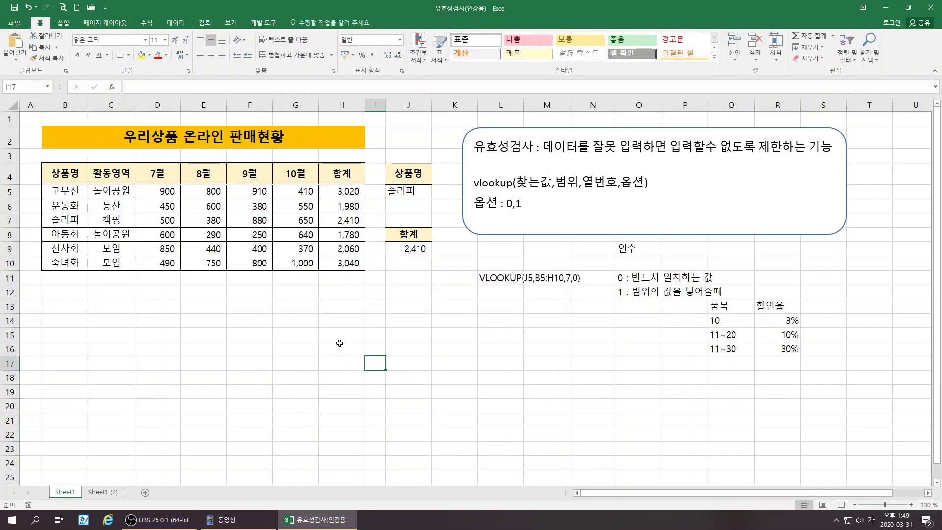
{"action": "left_click", "coordinate": [496, 386]}
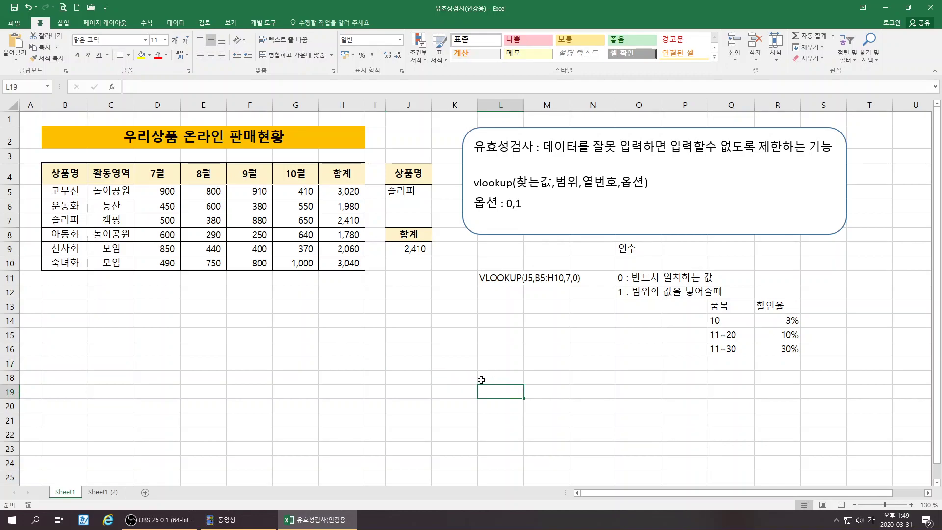
Compare the product list offered in J5 with its source names in B5:B10.
{"action": "left_click", "coordinate": [412, 191]}
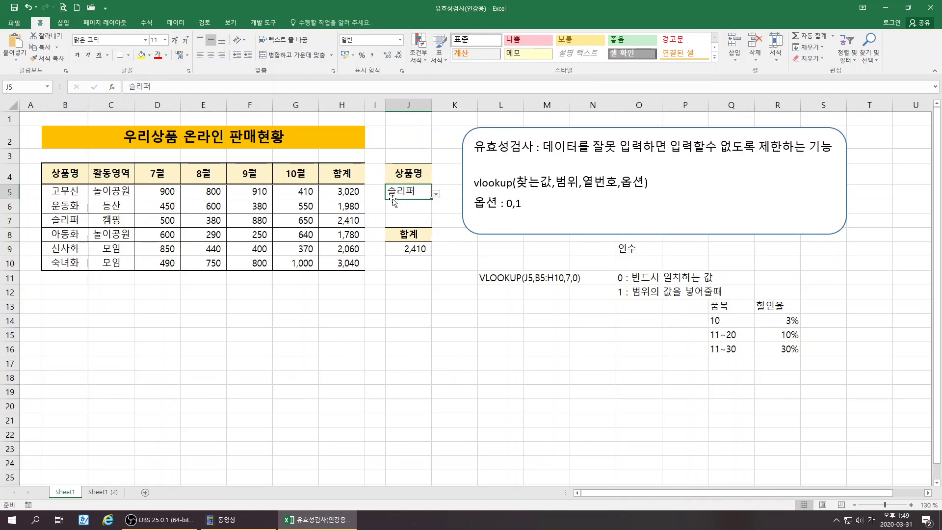
{"action": "left_click", "coordinate": [435, 194]}
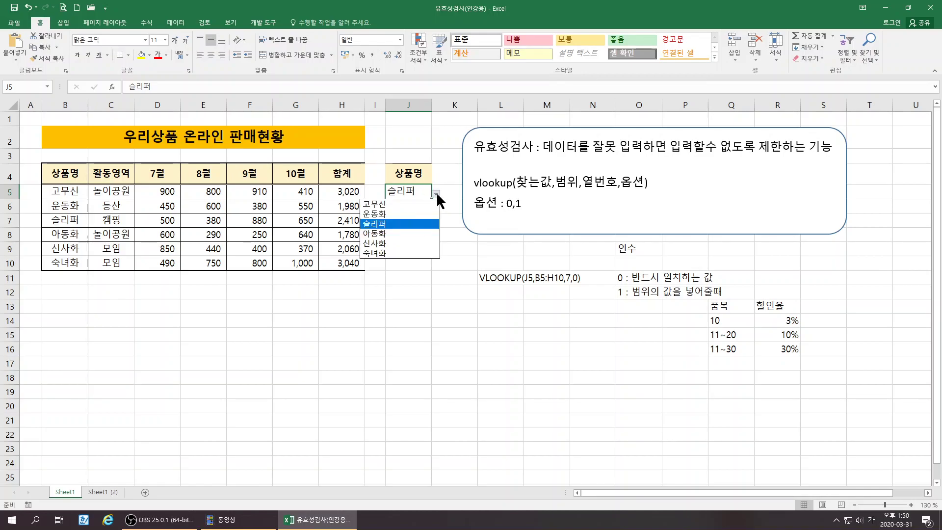
{"action": "left_click", "coordinate": [436, 195]}
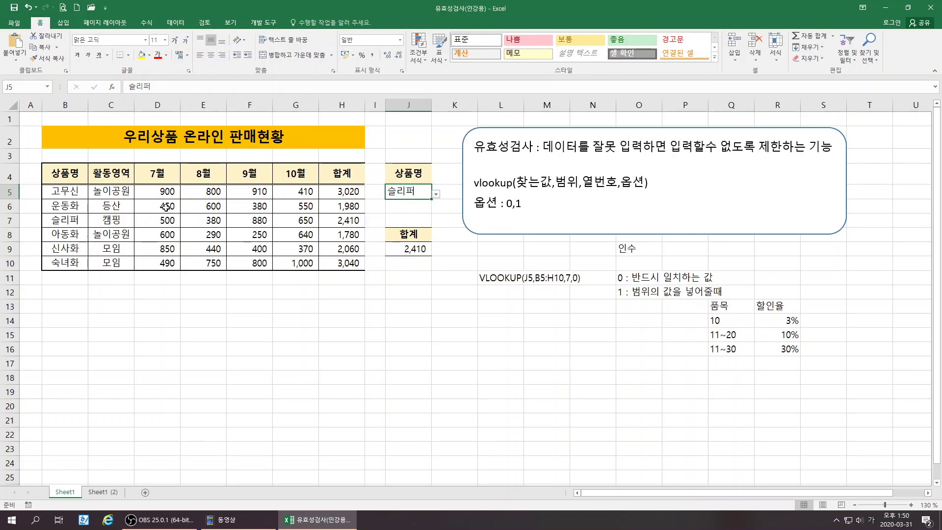
{"action": "left_click_drag", "start_coordinate": [73, 192], "coordinate": [71, 267]}
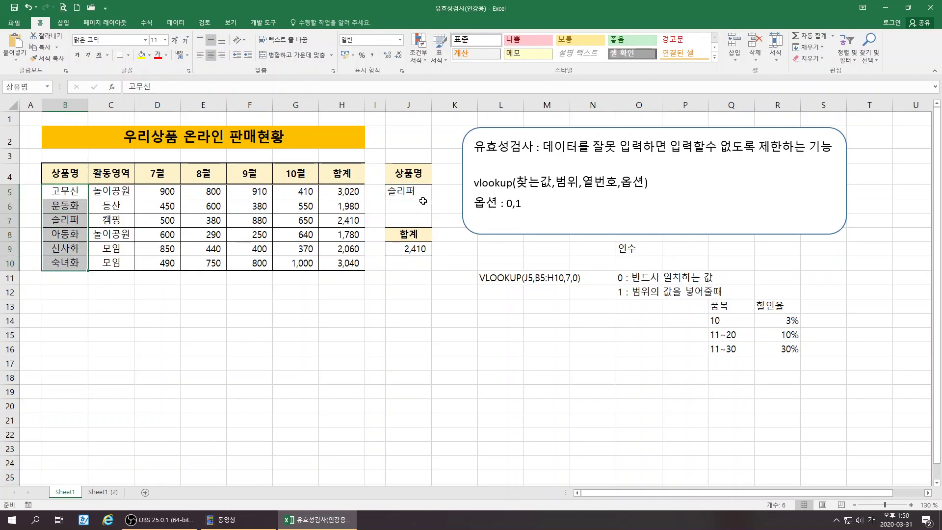
{"action": "left_click", "coordinate": [425, 196]}
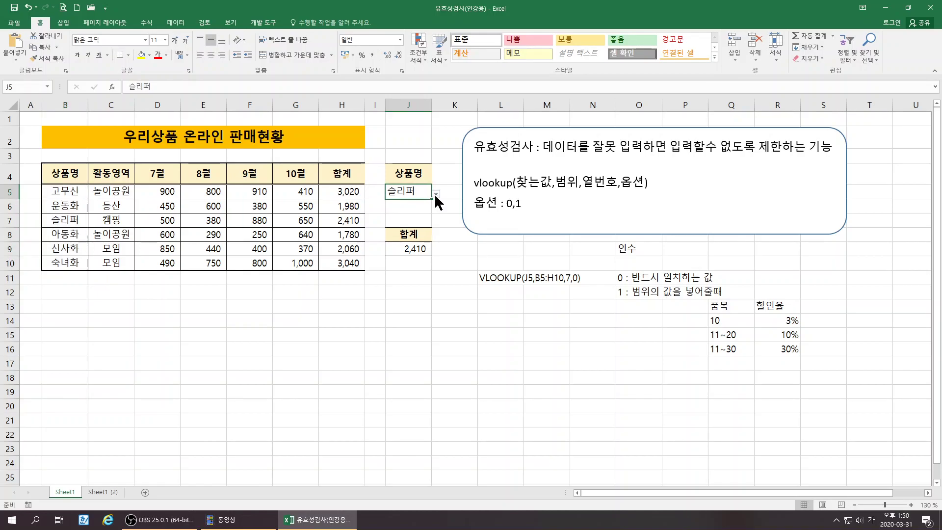
{"action": "left_click", "coordinate": [452, 317]}
Clear the selected product name from J5.
{"action": "left_click", "coordinate": [407, 197]}
{"action": "key", "text": "Delete"}
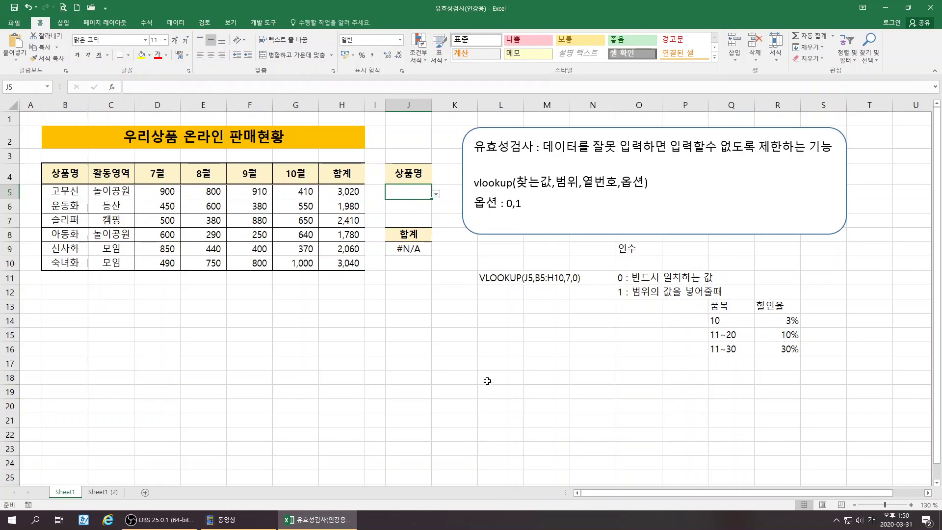
{"action": "left_click", "coordinate": [491, 406]}
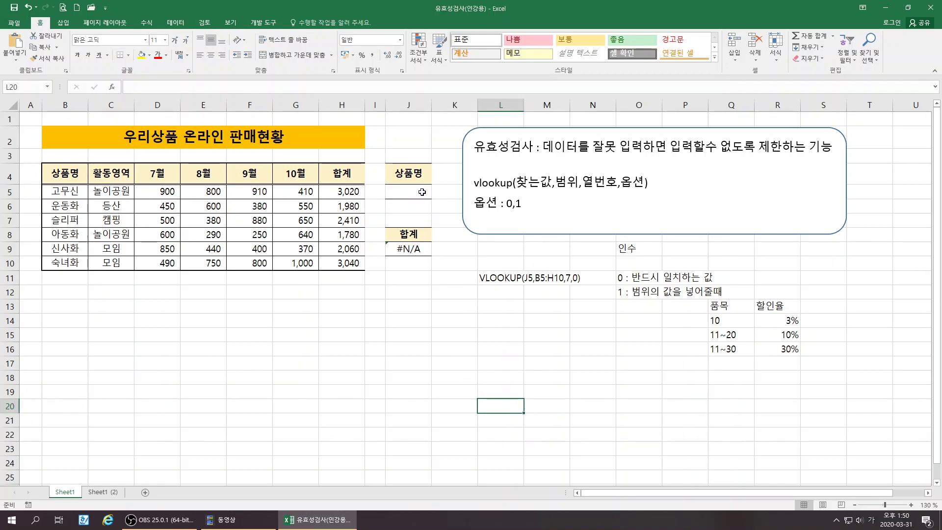
{"action": "left_click", "coordinate": [422, 192]}
{"action": "left_click", "coordinate": [451, 329]}
{"action": "left_click", "coordinate": [414, 196]}
{"action": "left_click", "coordinate": [435, 348]}
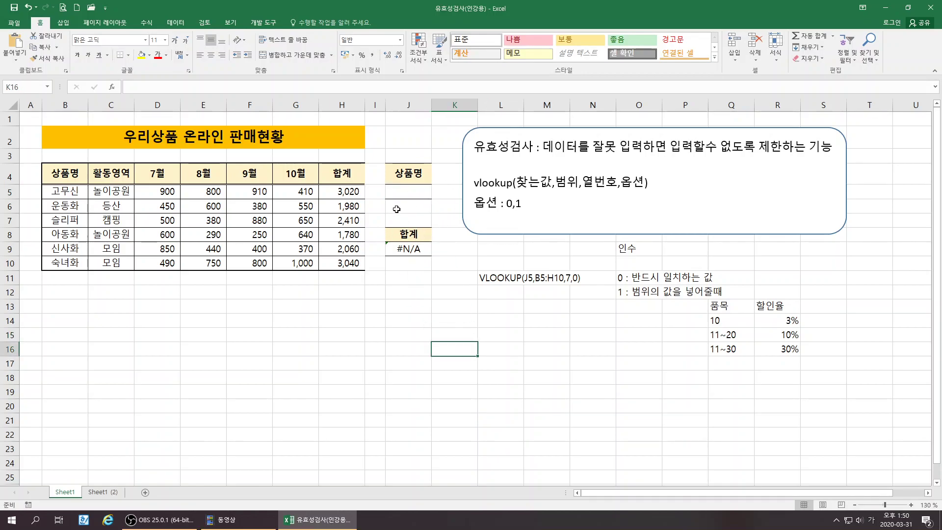
Remove all data validation settings from J5 and check that cell for the product list.
{"action": "left_click", "coordinate": [408, 194]}
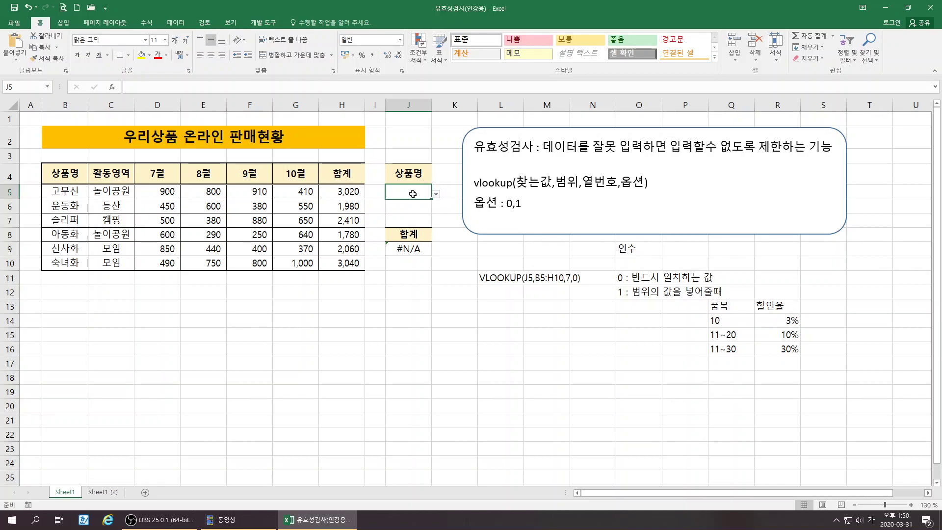
{"action": "left_click", "coordinate": [148, 22]}
{"action": "left_click", "coordinate": [178, 26]}
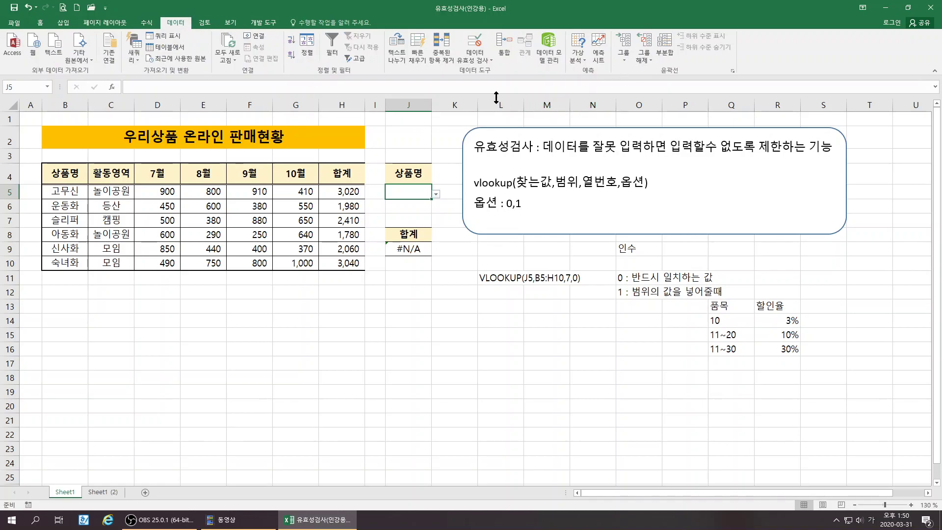
{"action": "left_click", "coordinate": [473, 39]}
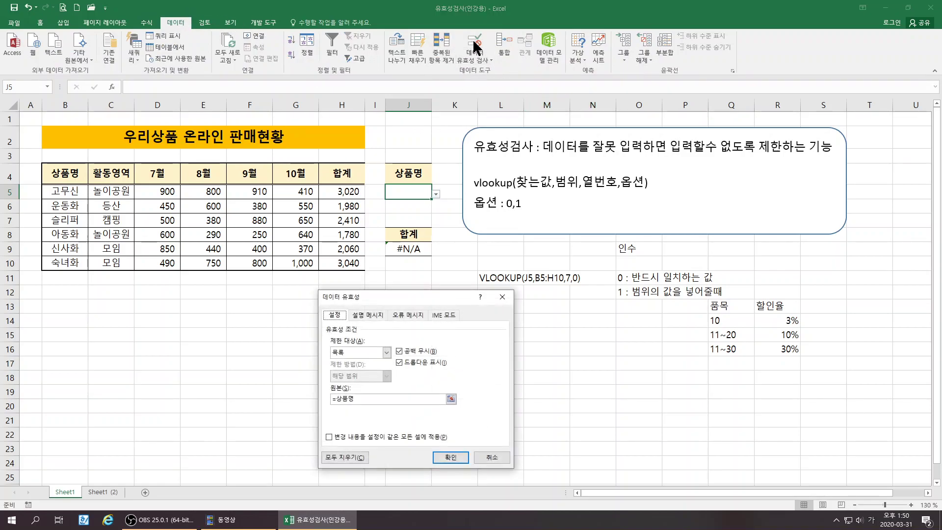
{"action": "left_click", "coordinate": [339, 455]}
{"action": "left_click", "coordinate": [451, 457]}
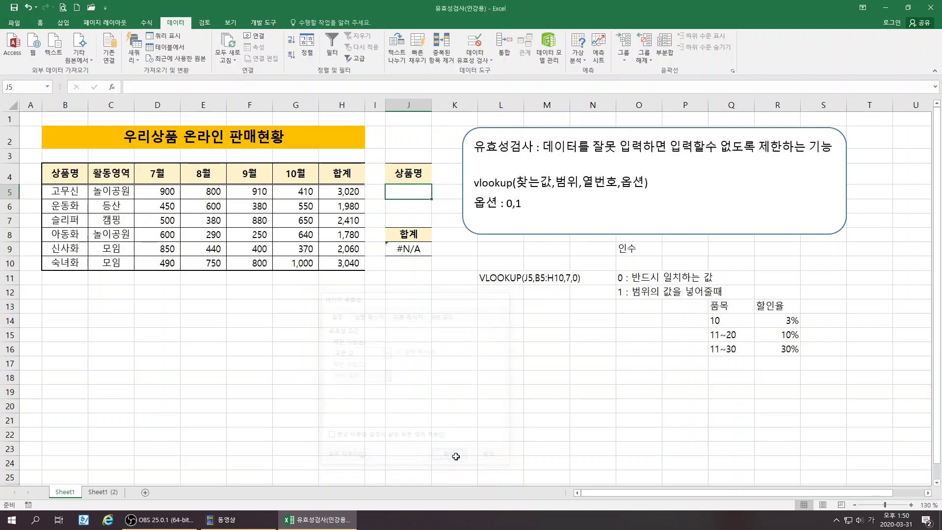
{"action": "left_click", "coordinate": [394, 359]}
{"action": "left_click", "coordinate": [418, 192]}
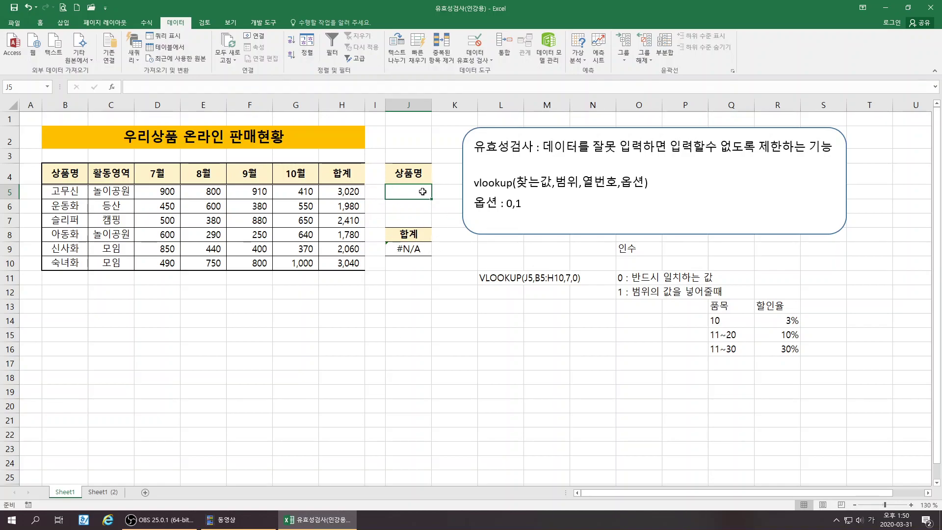
{"action": "left_click", "coordinate": [299, 359]}
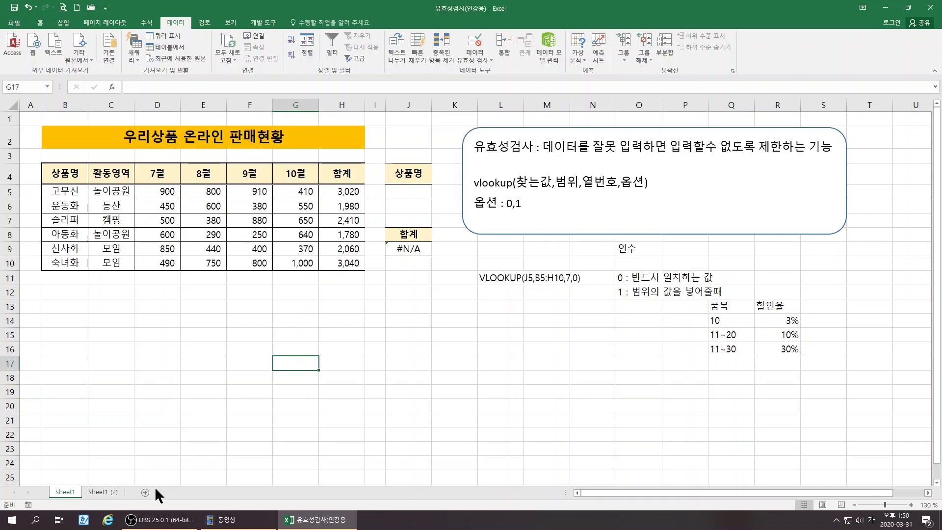
Open the sheet Sheet1 (2) and move the notes text box closer to the 상품명 table.
{"action": "left_click", "coordinate": [101, 491]}
{"action": "left_click", "coordinate": [496, 333]}
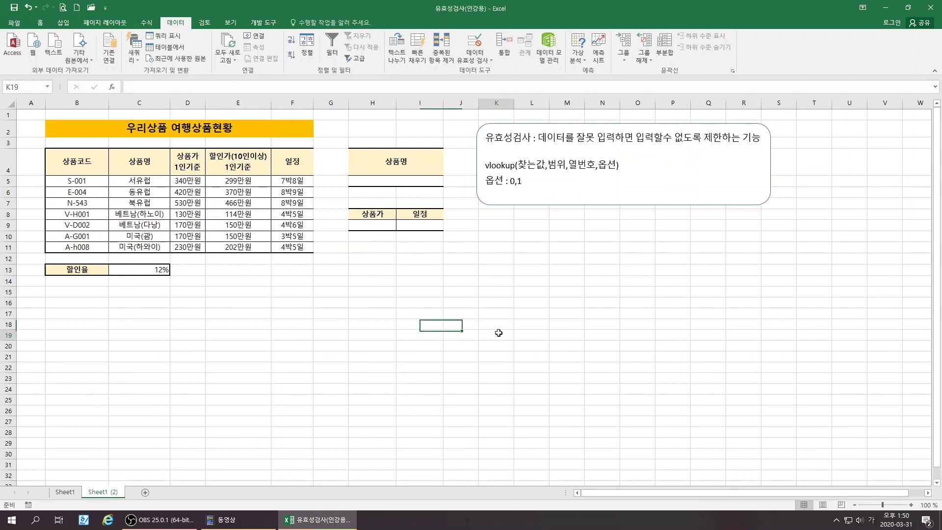
{"action": "left_click_drag", "start_coordinate": [557, 201], "coordinate": [529, 193]}
Narrow column I and shrink column G to a thin gap between the two tables.
{"action": "left_click", "coordinate": [911, 505]}
{"action": "left_click", "coordinate": [911, 505]}
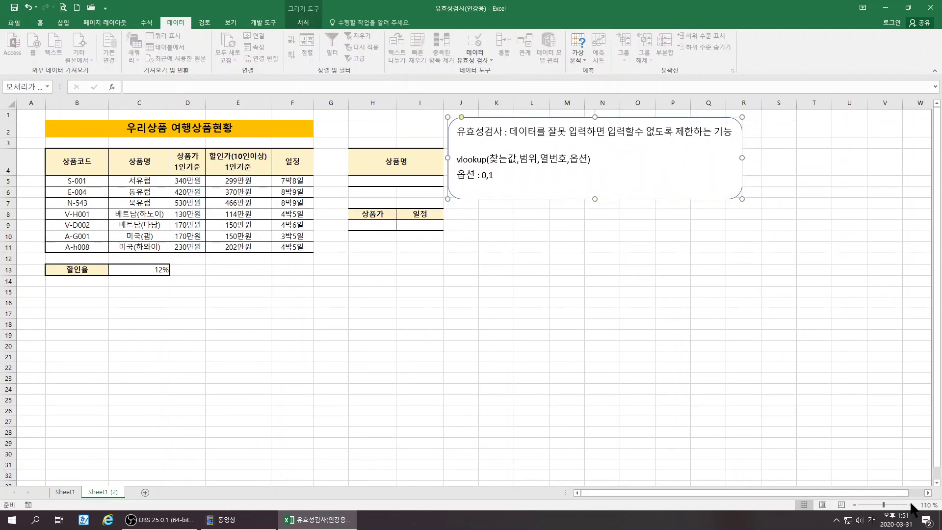
{"action": "left_click", "coordinate": [911, 505]}
{"action": "left_click", "coordinate": [911, 505]}
{"action": "left_click_drag", "start_coordinate": [402, 105], "coordinate": [391, 106]}
{"action": "left_click_drag", "start_coordinate": [272, 105], "coordinate": [233, 107]}
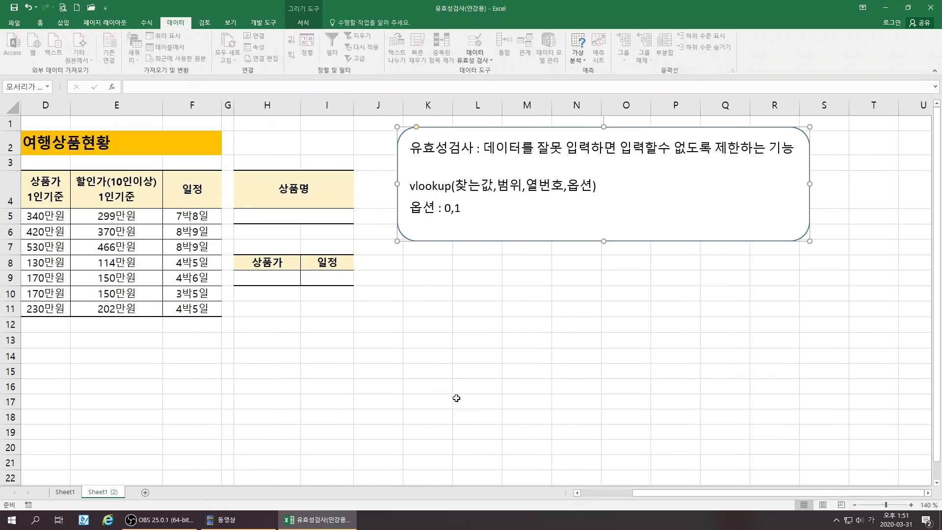
{"action": "left_click_drag", "start_coordinate": [724, 494], "coordinate": [593, 496]}
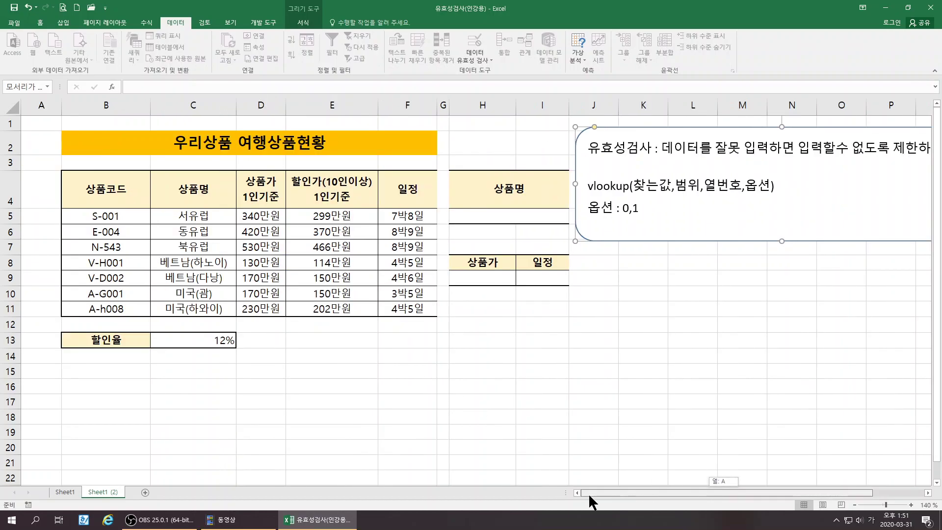
{"action": "left_click", "coordinate": [295, 383]}
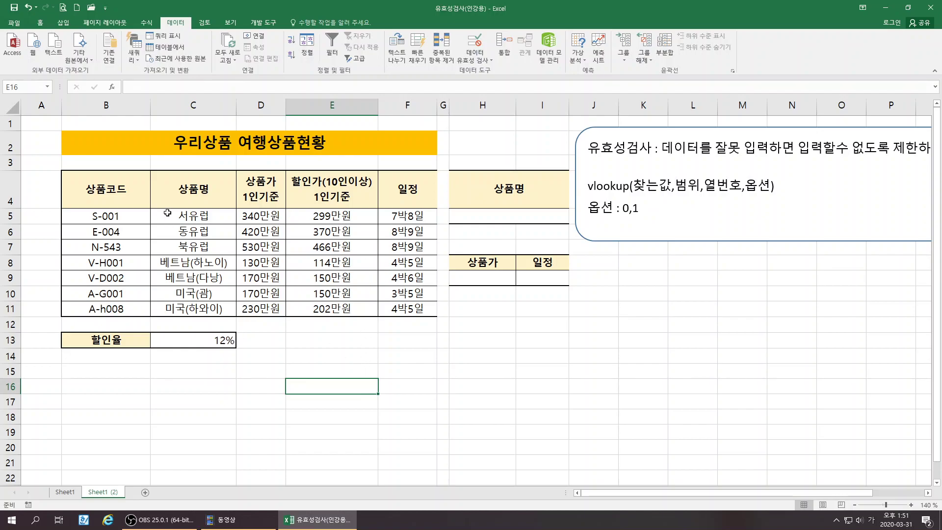
Review the price and discount price formula of the first product, and set the 할인율 in C13 to 15%.
{"action": "left_click", "coordinate": [270, 217]}
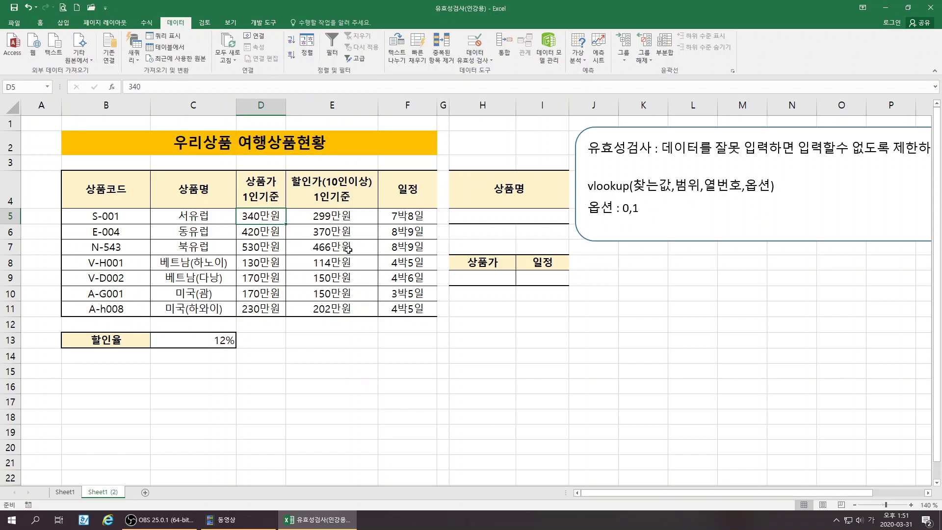
{"action": "left_click", "coordinate": [334, 215]}
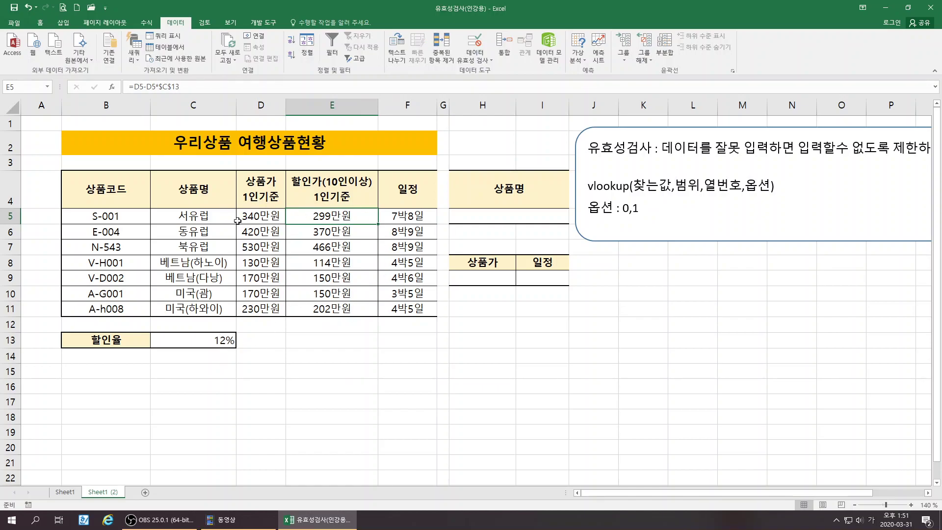
{"action": "double_click", "coordinate": [221, 340]}
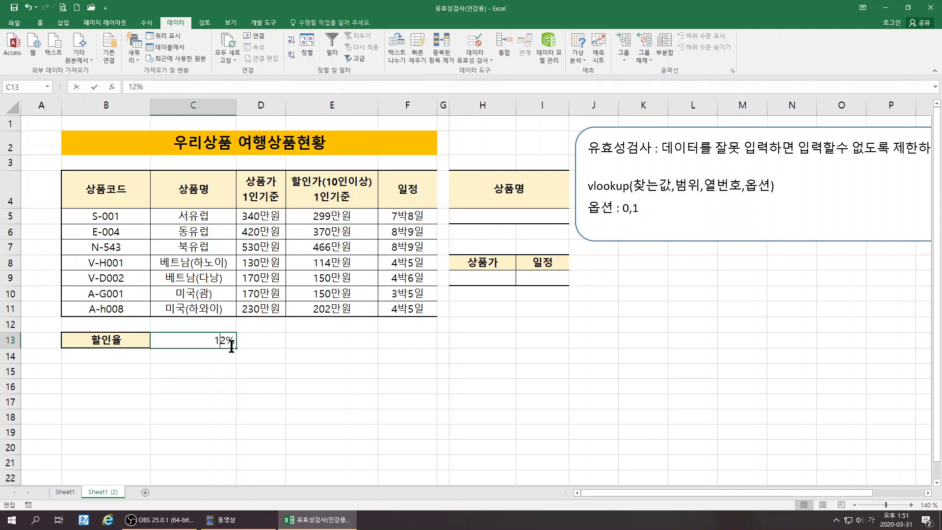
{"action": "key", "text": "Delete"}
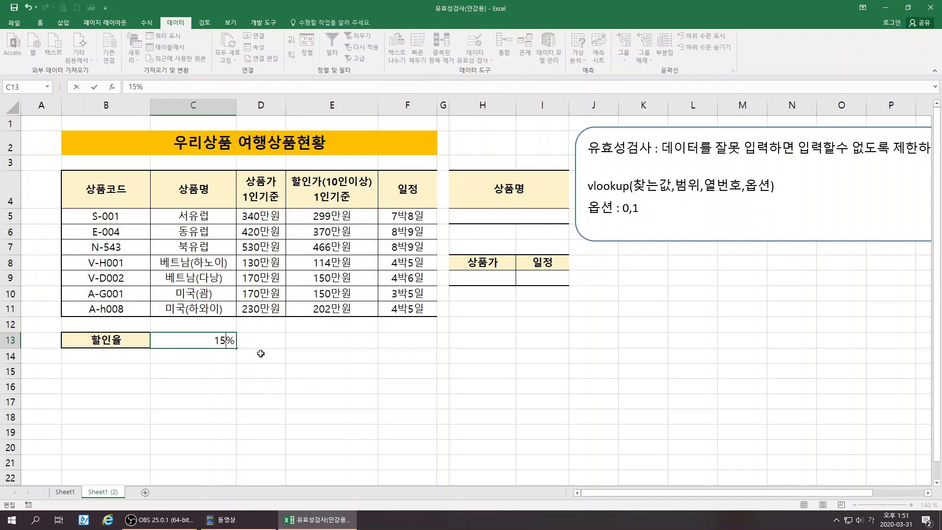
{"action": "type", "text": "5"}
{"action": "key", "text": "Return"}
Check the 할인가 values in E5:E11 and the discount formula in E5.
{"action": "left_click_drag", "start_coordinate": [317, 216], "coordinate": [325, 310]}
{"action": "left_click", "coordinate": [332, 359]}
{"action": "left_click", "coordinate": [337, 218]}
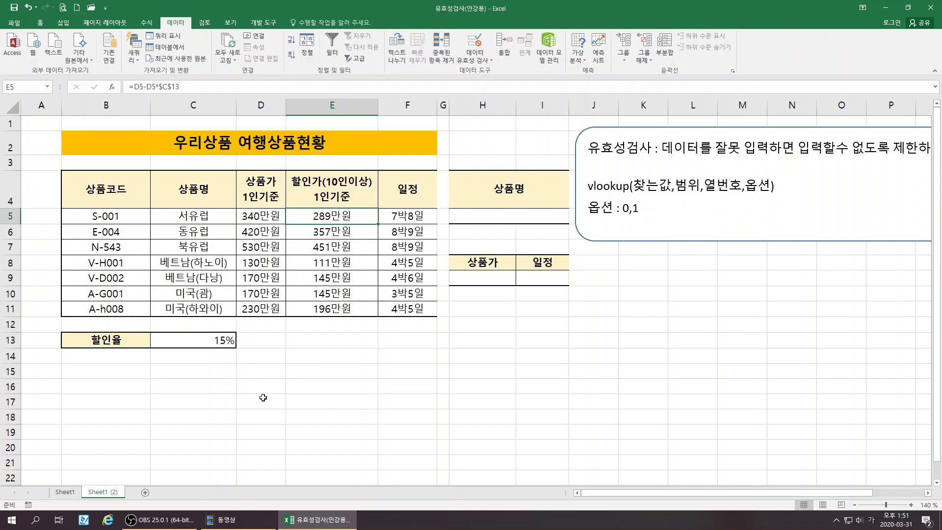
{"action": "left_click", "coordinate": [291, 395]}
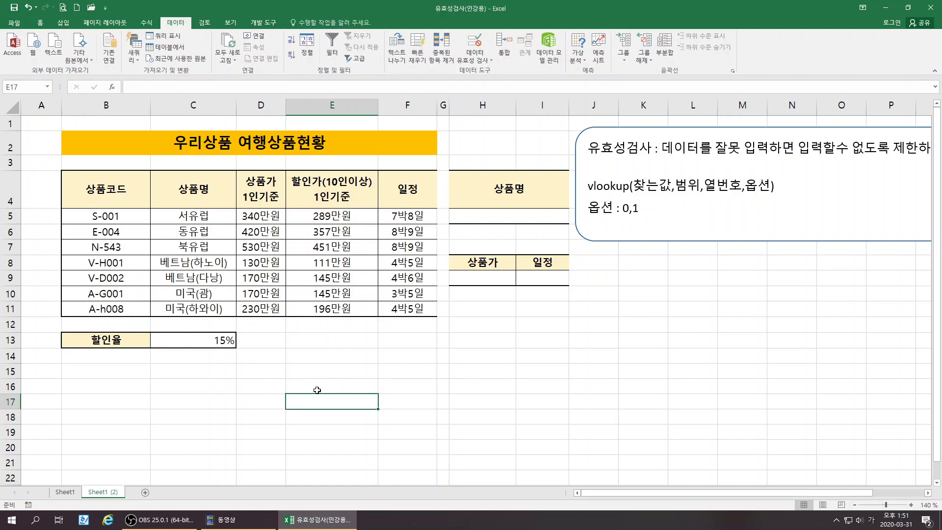
Try to define the workbook-scope name 상품명 for the product names in C5:C11.
{"action": "left_click", "coordinate": [493, 217]}
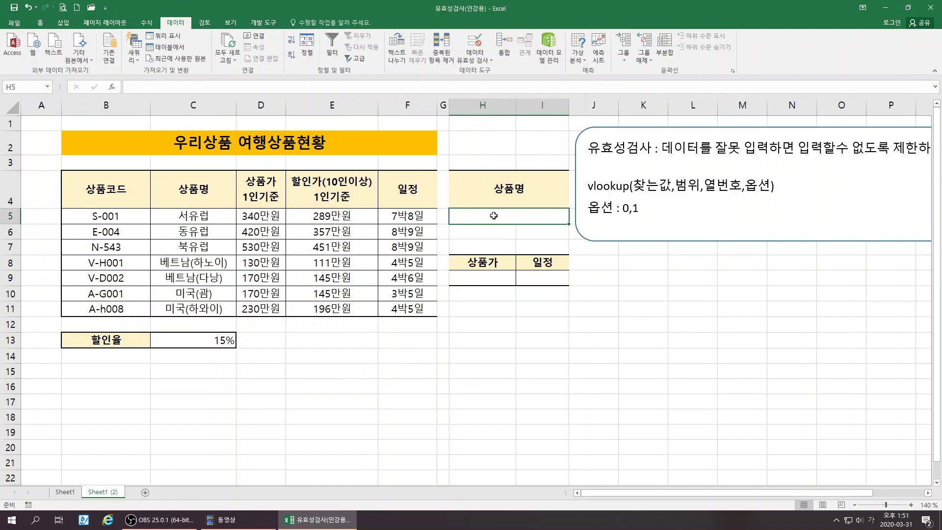
{"action": "left_click_drag", "start_coordinate": [198, 212], "coordinate": [196, 309]}
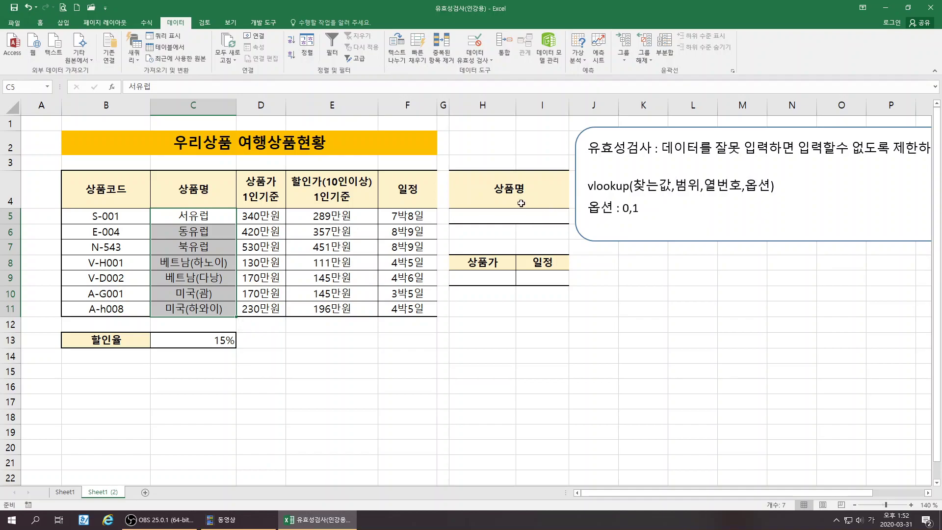
{"action": "left_click", "coordinate": [515, 217]}
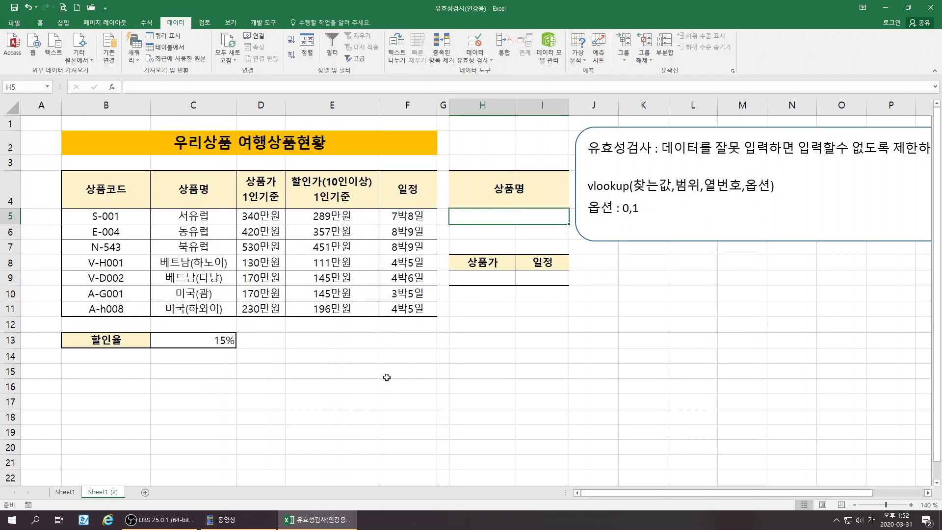
{"action": "left_click_drag", "start_coordinate": [208, 217], "coordinate": [211, 309]}
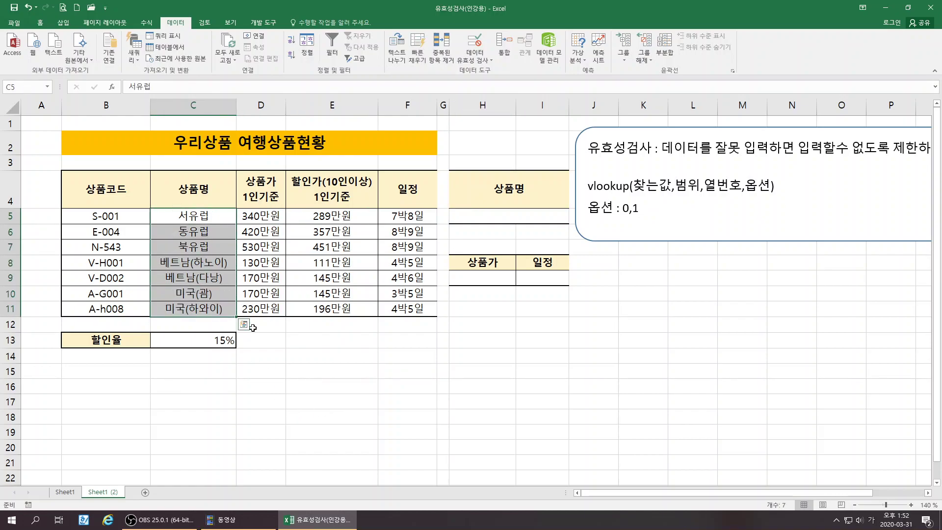
{"action": "left_click", "coordinate": [146, 23]}
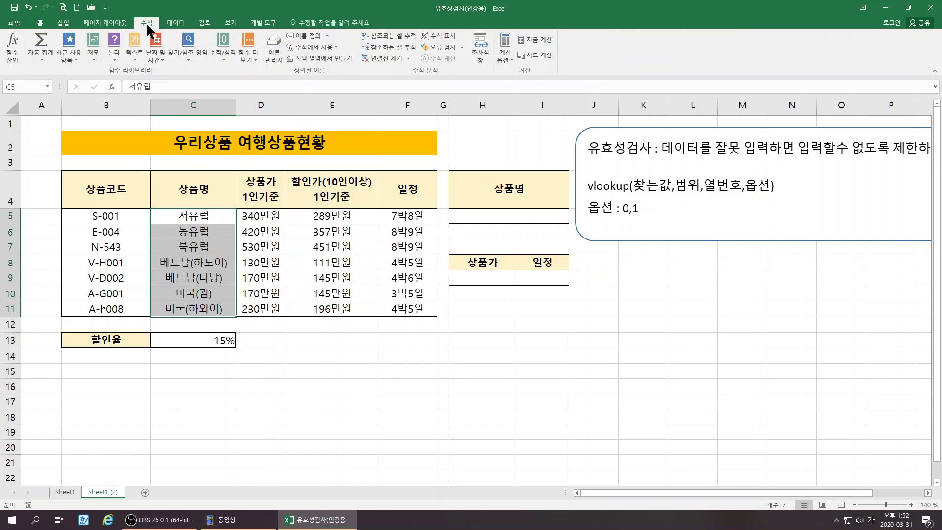
{"action": "left_click", "coordinate": [305, 36]}
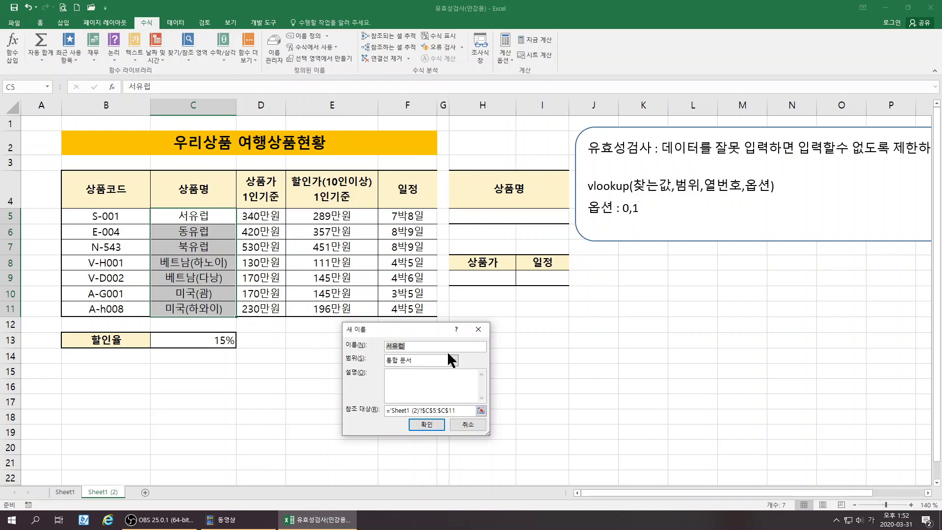
{"action": "type", "text": "사"}
{"action": "type", "text": "품명"}
{"action": "left_click", "coordinate": [426, 424]}
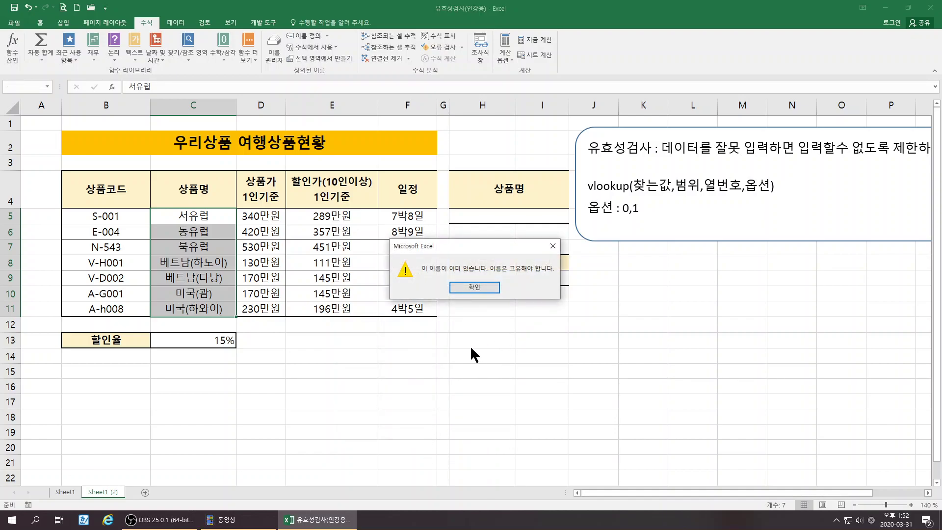
{"action": "left_click", "coordinate": [475, 285]}
{"action": "left_click", "coordinate": [470, 422]}
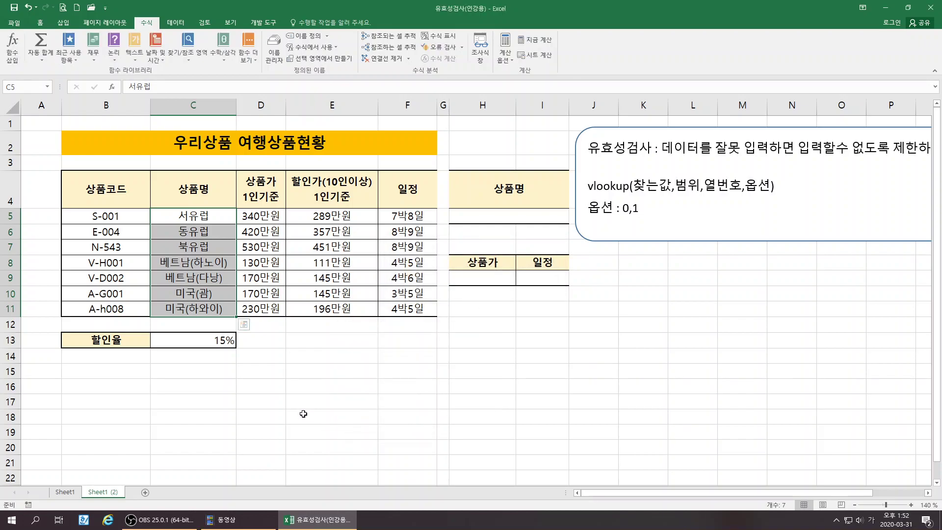
Check on Sheet1 which name the product range B5:B10 carries, and return to Sheet1 (2).
{"action": "left_click", "coordinate": [303, 415]}
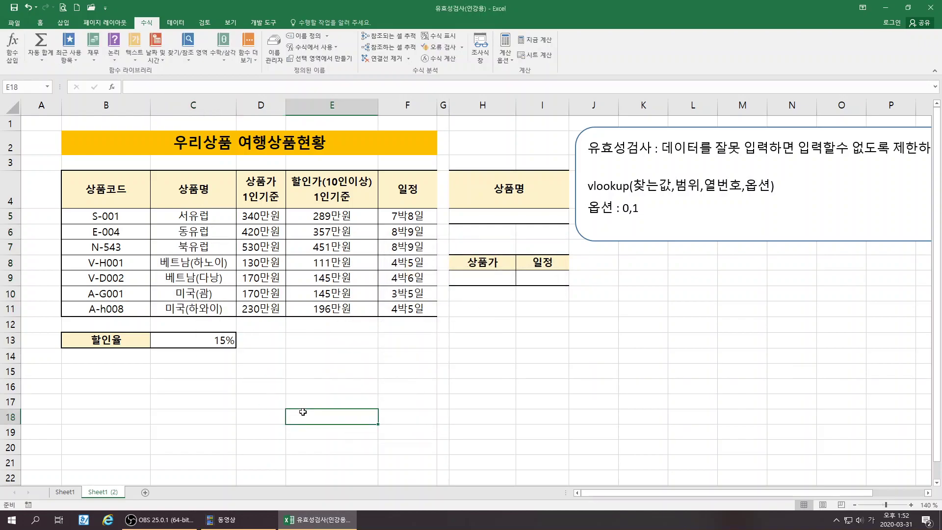
{"action": "left_click", "coordinate": [65, 492]}
{"action": "left_click", "coordinate": [206, 363]}
{"action": "left_click_drag", "start_coordinate": [72, 188], "coordinate": [69, 265]}
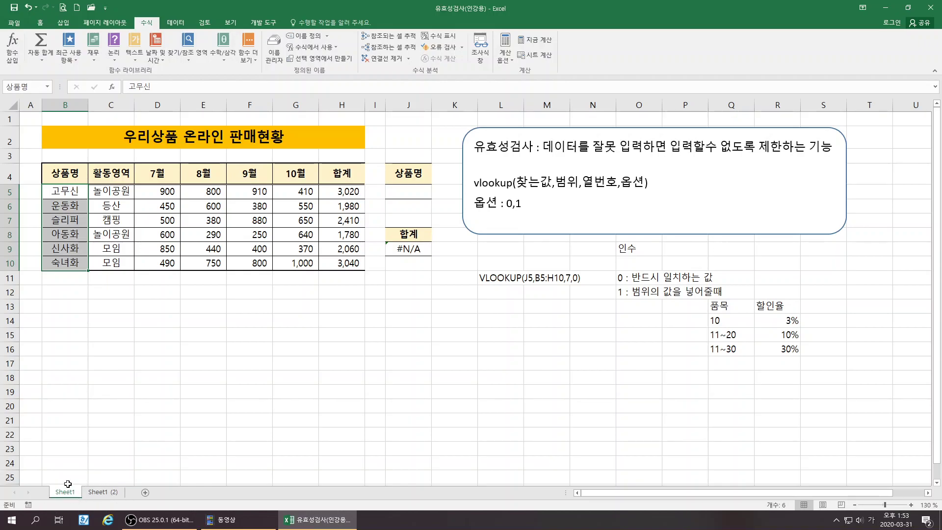
{"action": "left_click", "coordinate": [104, 493]}
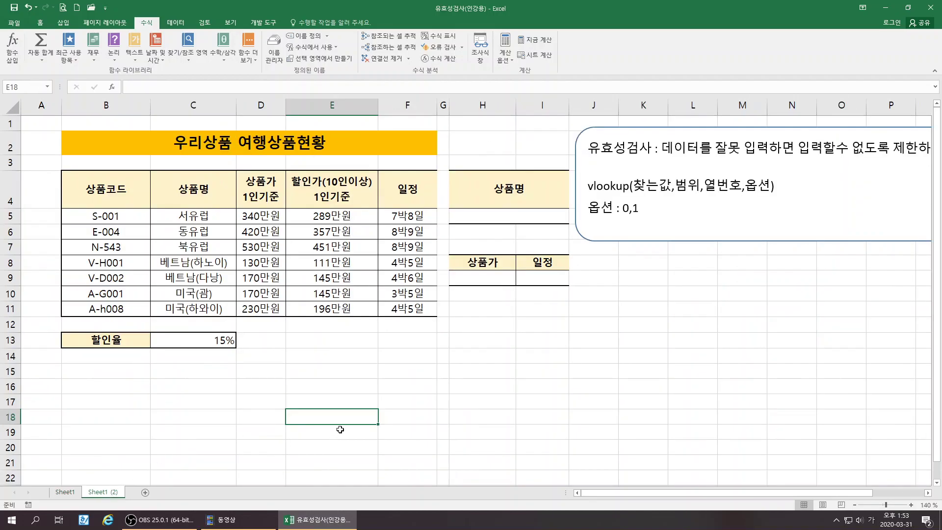
Examine the 상품명 entries in C5:C11 and the 상품코드 entries in B5:B11 of the travel table.
{"action": "left_click", "coordinate": [321, 372]}
{"action": "left_click", "coordinate": [191, 215]}
{"action": "left_click_drag", "start_coordinate": [192, 216], "coordinate": [185, 307]}
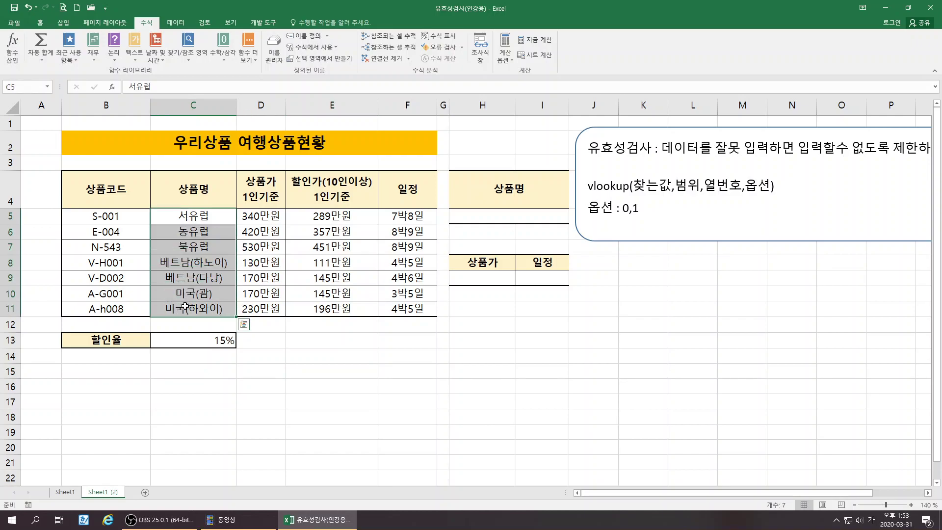
{"action": "left_click", "coordinate": [315, 380]}
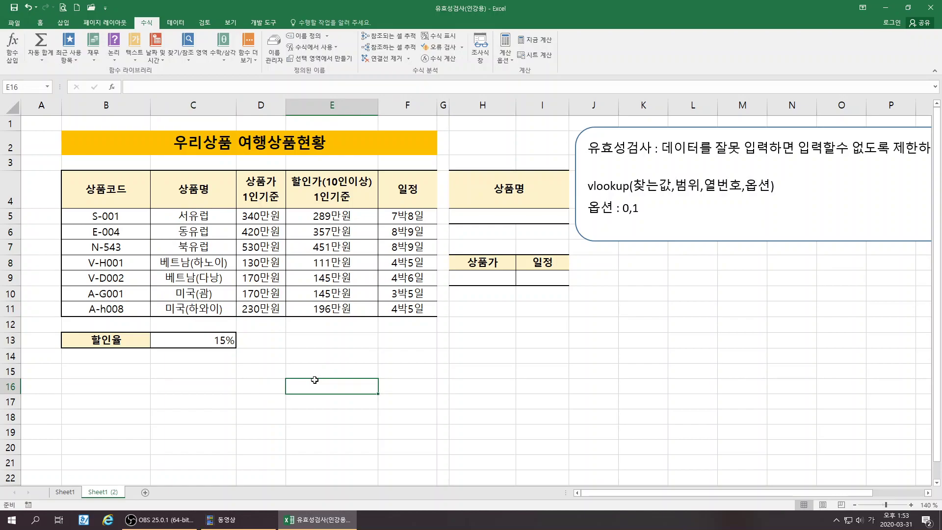
{"action": "left_click_drag", "start_coordinate": [135, 219], "coordinate": [122, 308]}
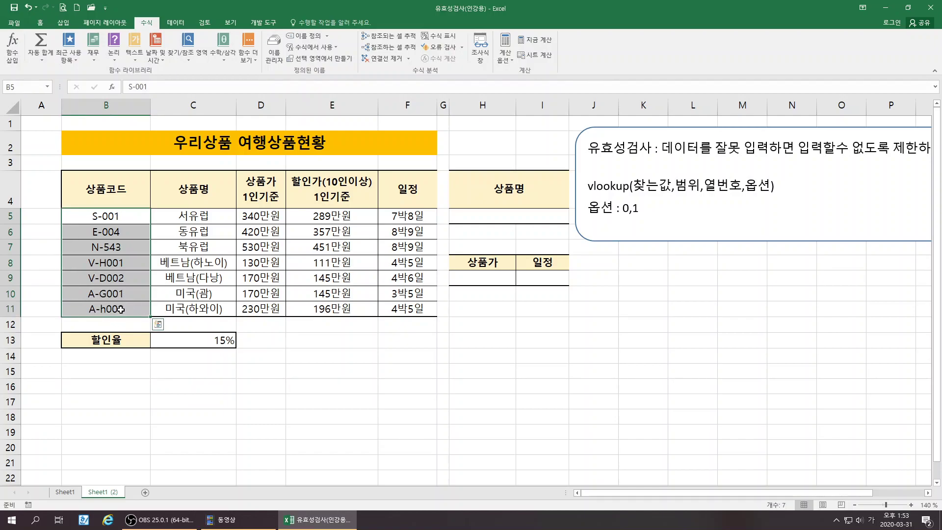
{"action": "left_click", "coordinate": [406, 428]}
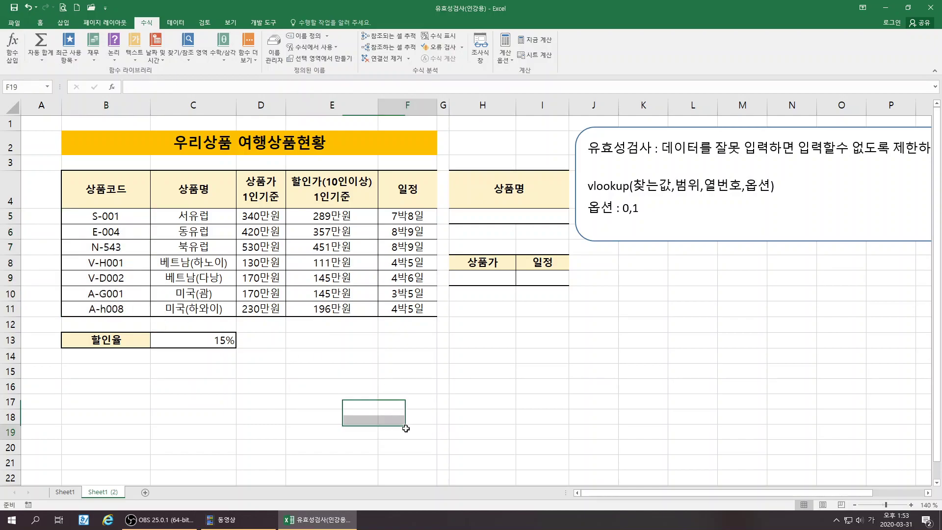
{"action": "left_click_drag", "start_coordinate": [203, 219], "coordinate": [204, 306]}
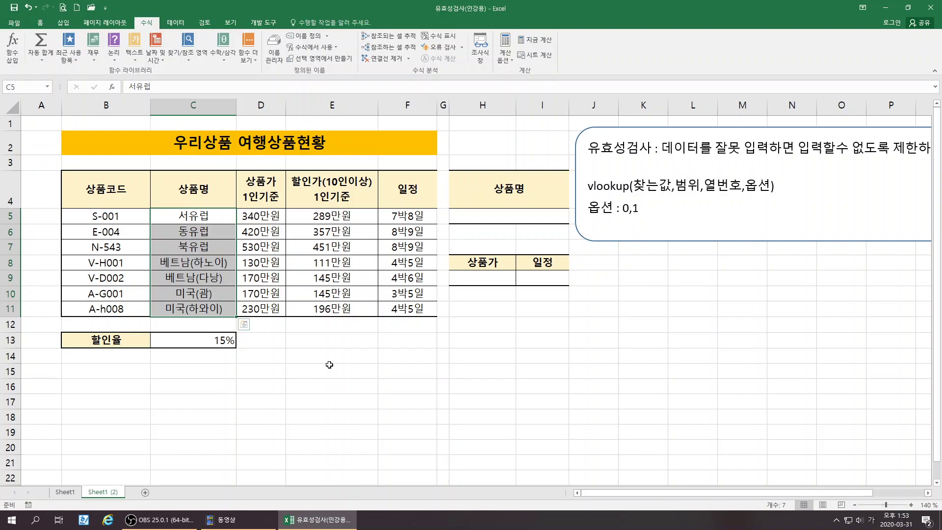
{"action": "left_click", "coordinate": [329, 359]}
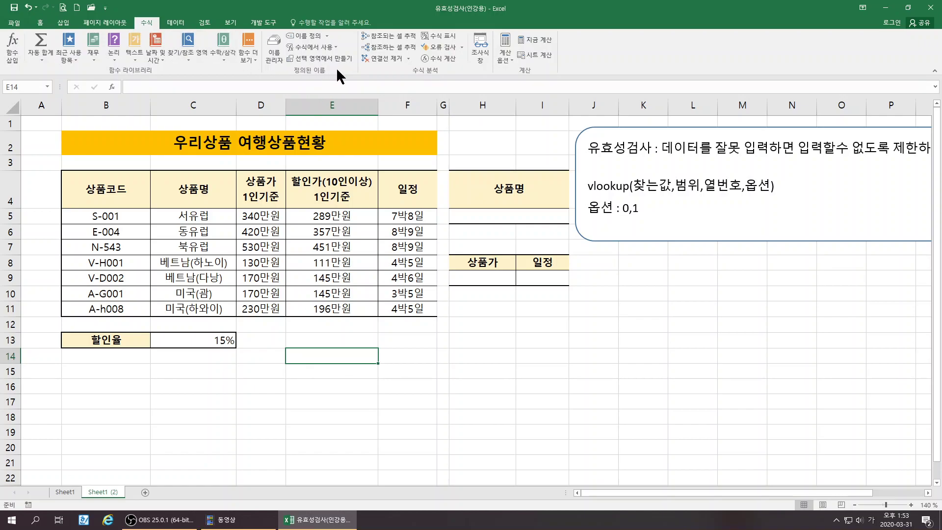
Delete the defined name 상품명 that refers to Sheet1 B5:B10 using the Name Manager.
{"action": "left_click", "coordinate": [278, 56]}
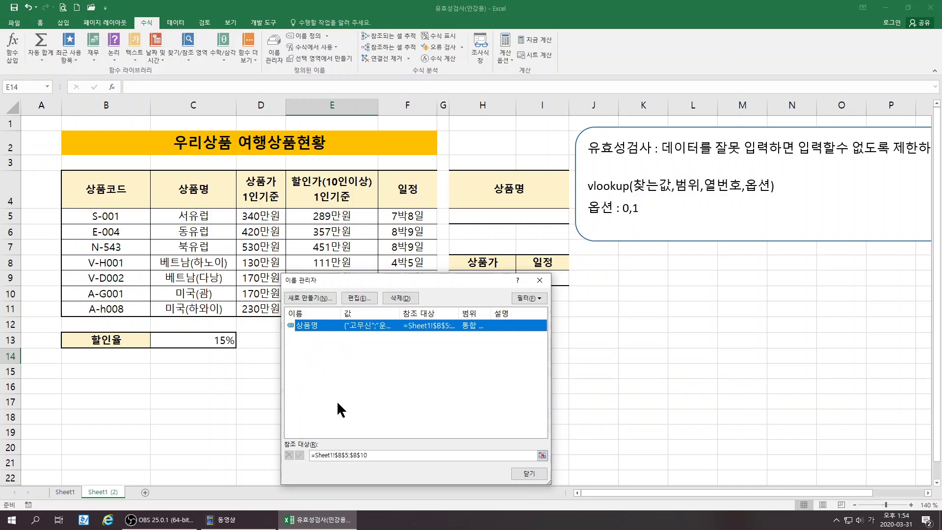
{"action": "left_click_drag", "start_coordinate": [375, 279], "coordinate": [388, 237]}
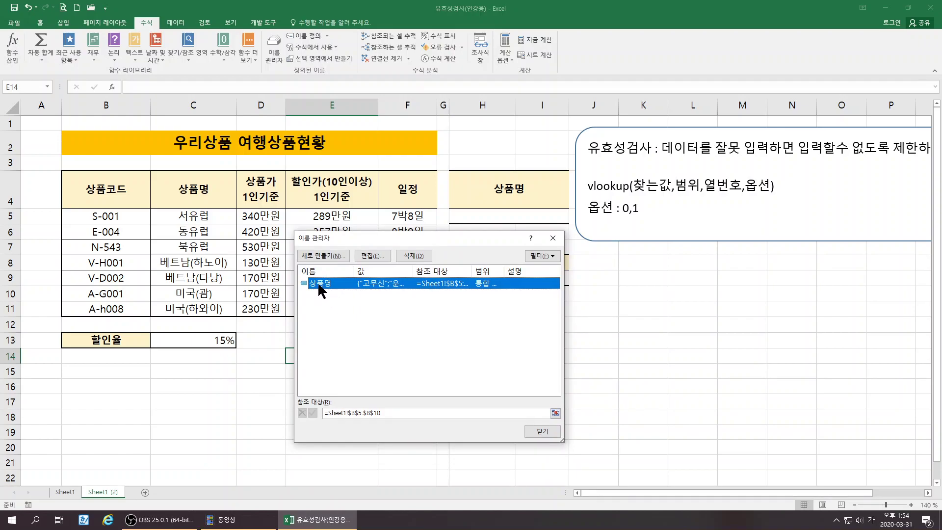
{"action": "left_click", "coordinate": [406, 253]}
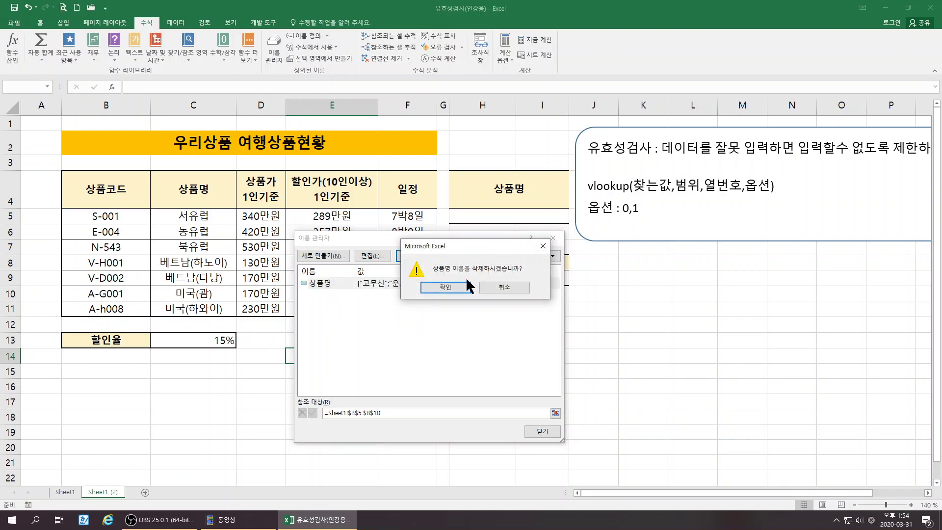
{"action": "left_click", "coordinate": [453, 286]}
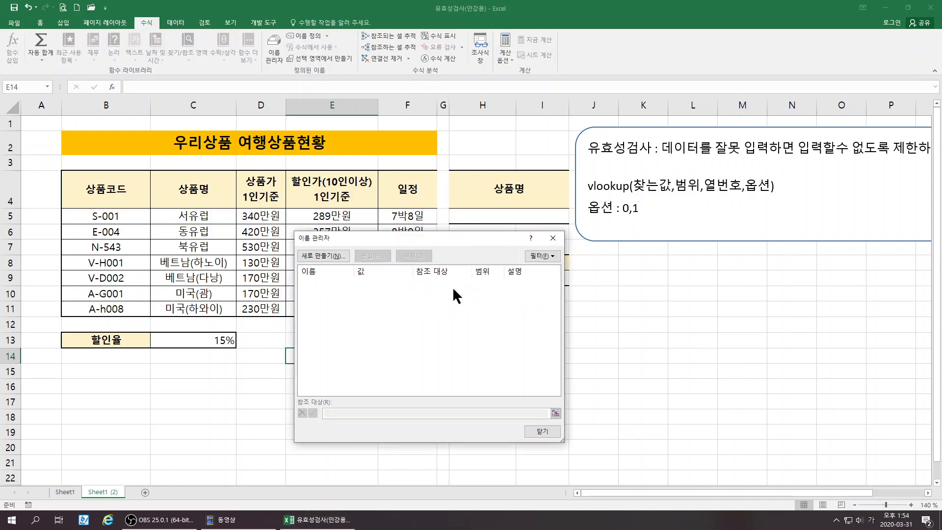
{"action": "left_click", "coordinate": [543, 431]}
{"action": "left_click", "coordinate": [406, 420]}
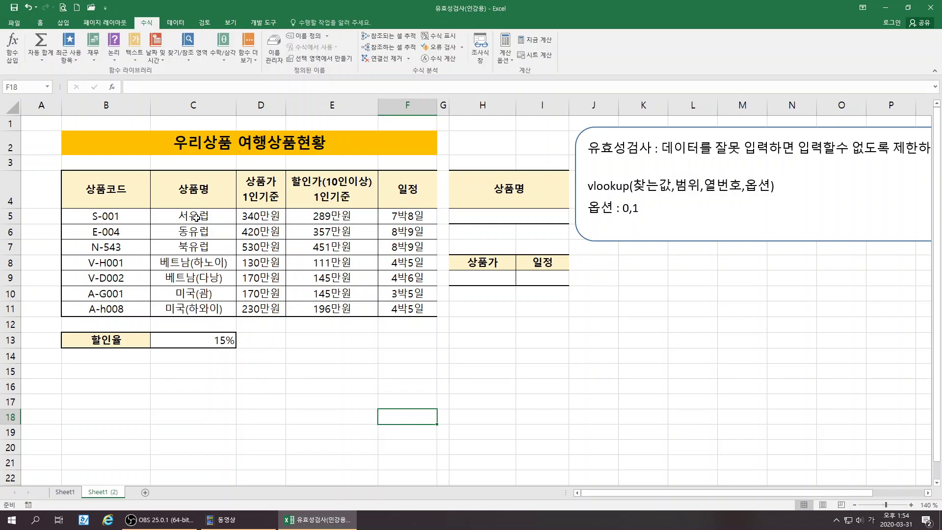
Try to name the product name cells C5:C11 of the travel table 상품명.
{"action": "left_click_drag", "start_coordinate": [214, 220], "coordinate": [216, 309]}
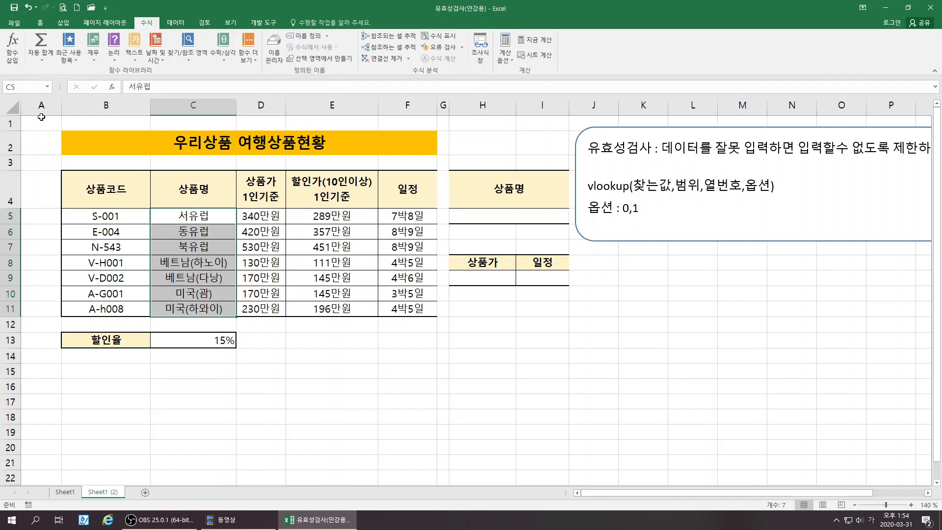
{"action": "left_click", "coordinate": [23, 89]}
{"action": "type", "text": "사"}
{"action": "type", "text": "품명"}
{"action": "key", "text": "Return"}
{"action": "left_click", "coordinate": [301, 361]}
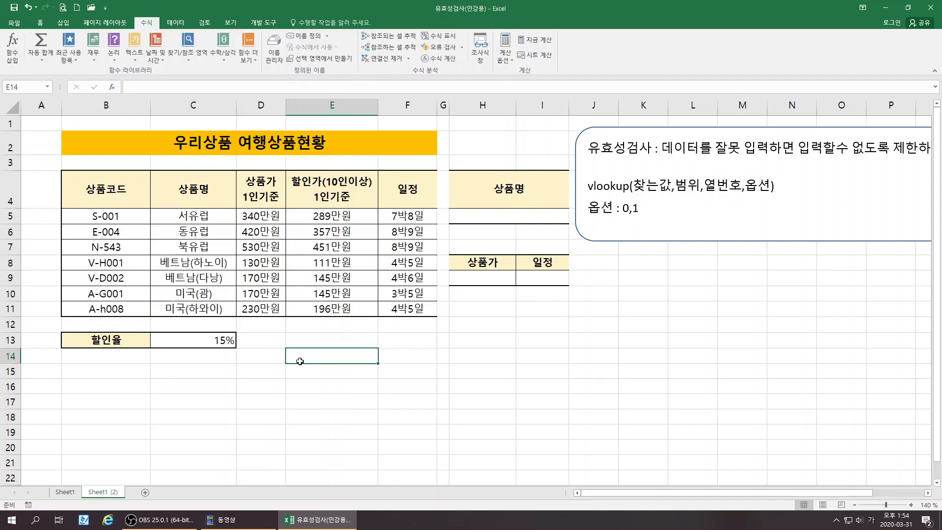
Assign the name 상품명 to the range C5:C11 and check it by reselecting those cells.
{"action": "left_click_drag", "start_coordinate": [218, 221], "coordinate": [211, 309]}
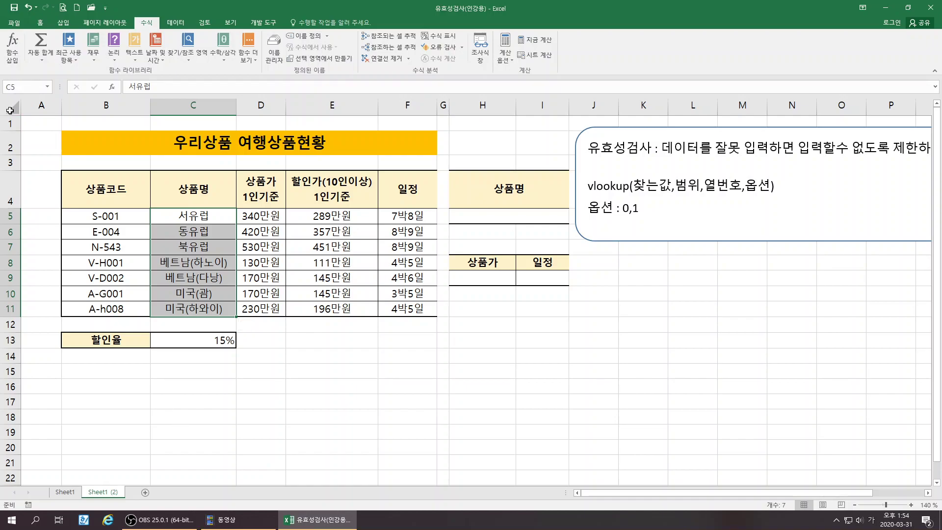
{"action": "left_click", "coordinate": [27, 85]}
{"action": "type", "text": "상품명"}
{"action": "key", "text": "Return"}
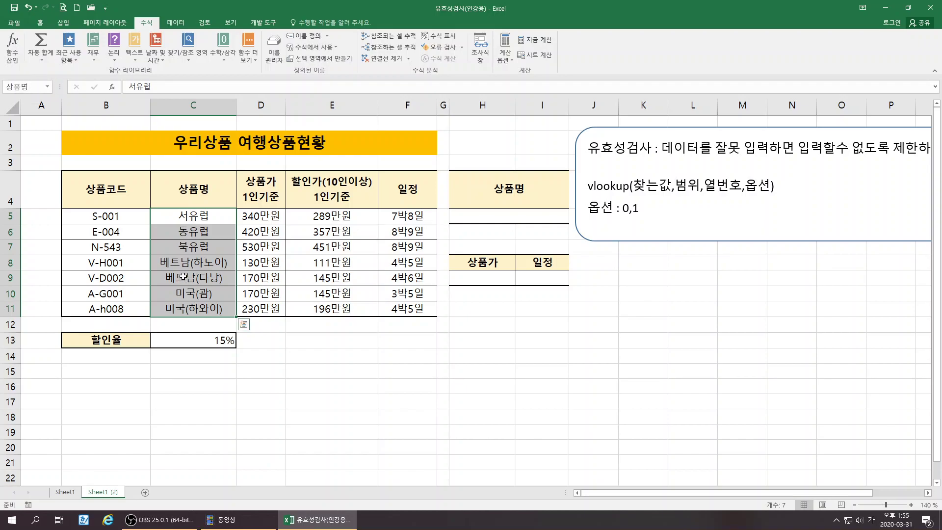
{"action": "left_click", "coordinate": [270, 396]}
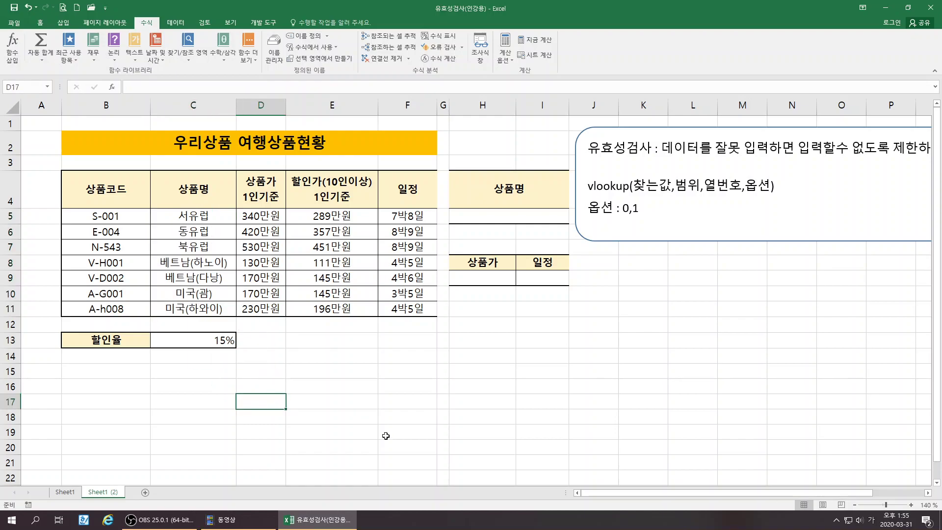
{"action": "left_click_drag", "start_coordinate": [184, 217], "coordinate": [171, 308]}
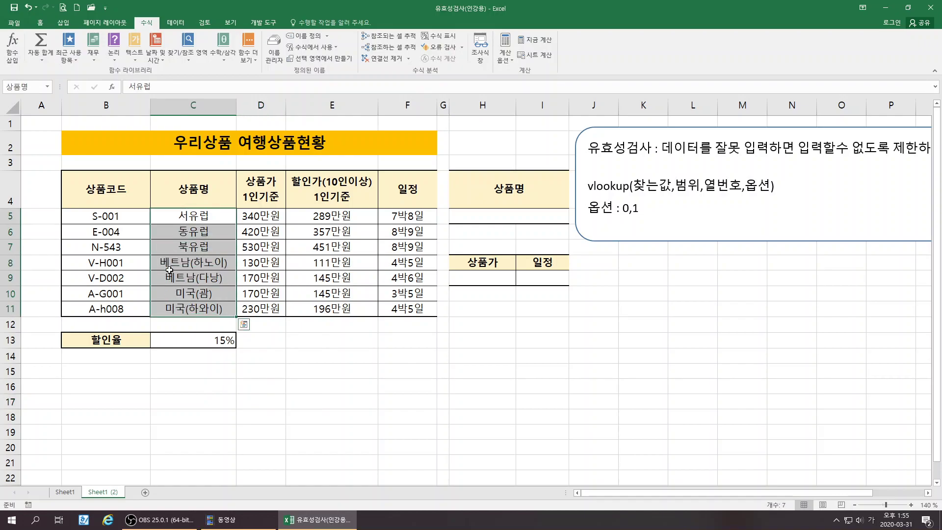
{"action": "left_click", "coordinate": [517, 216]}
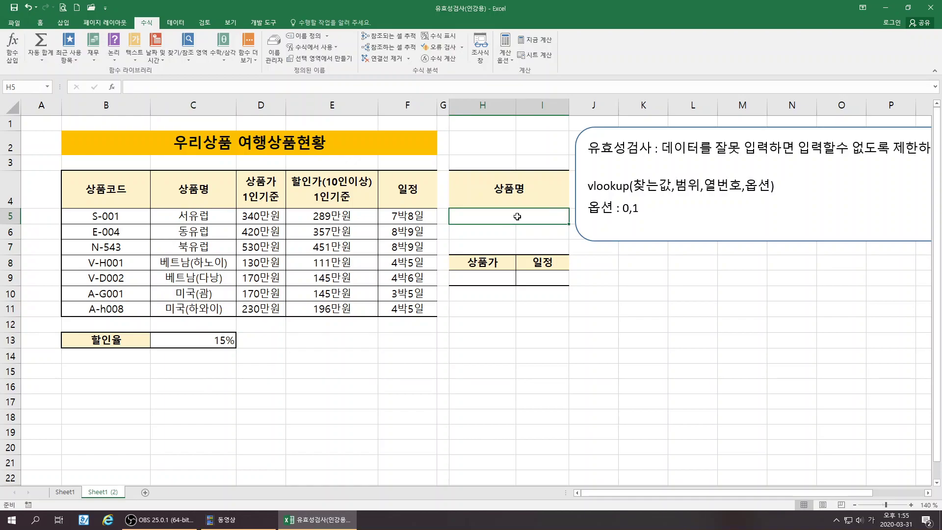
Restrict cell H5 with a data validation list that uses =상품명 as its source.
{"action": "left_click", "coordinate": [178, 22]}
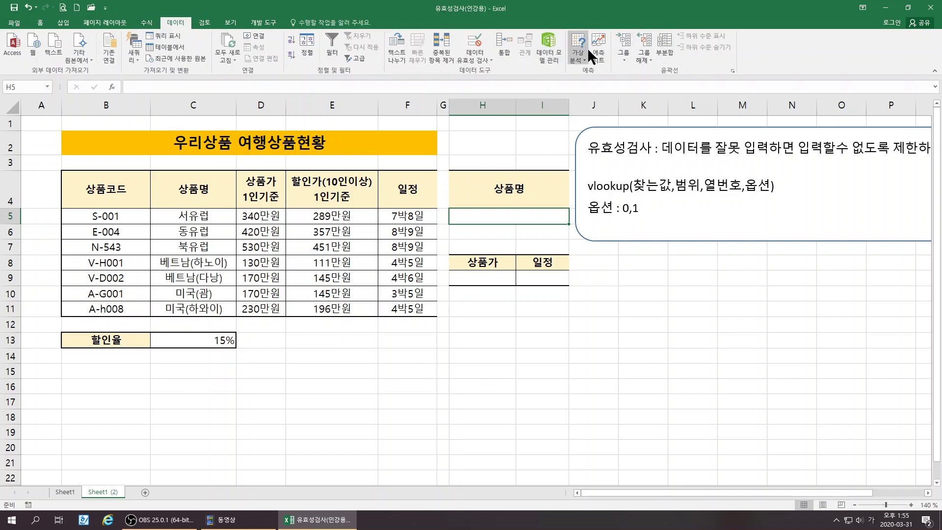
{"action": "left_click", "coordinate": [474, 43]}
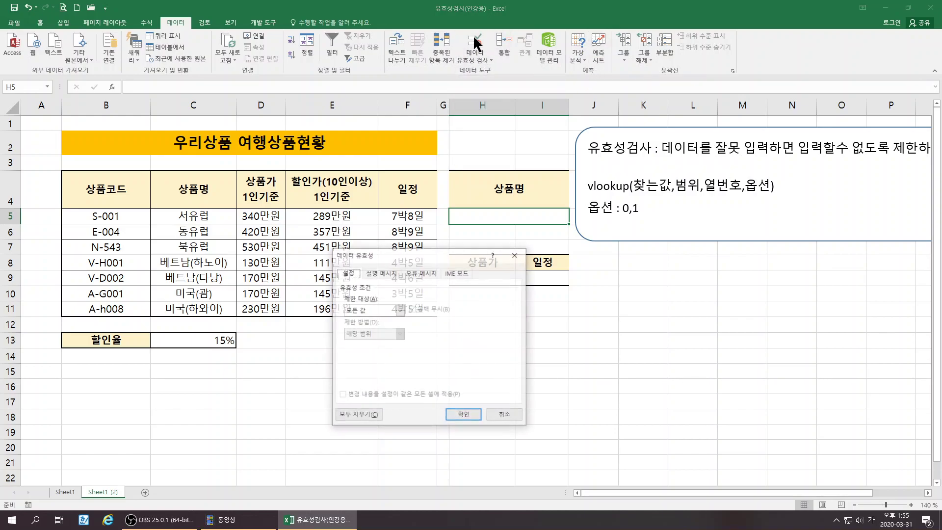
{"action": "left_click", "coordinate": [361, 310]}
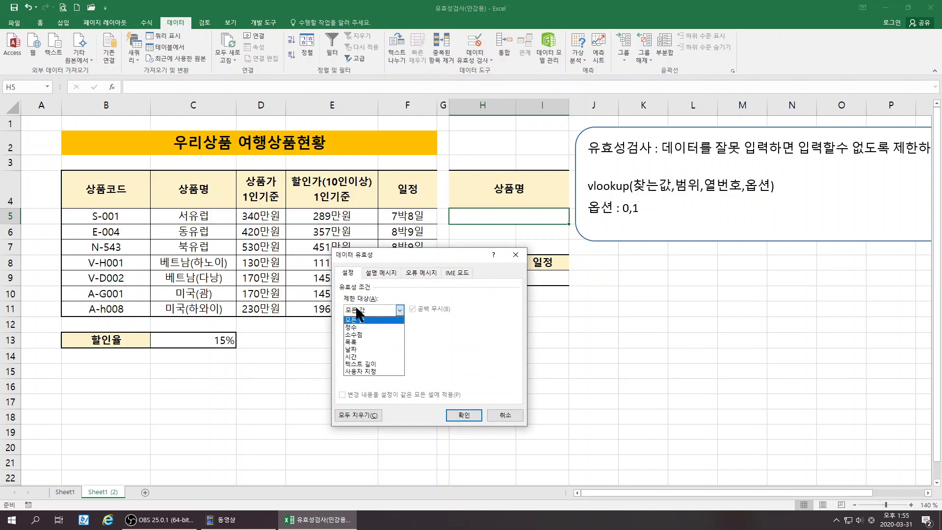
{"action": "left_click", "coordinate": [355, 341]}
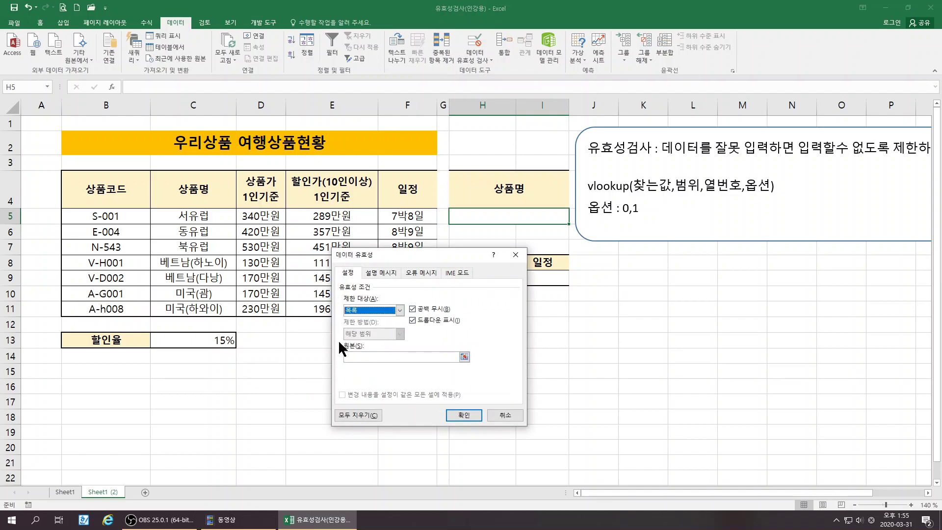
{"action": "left_click", "coordinate": [357, 356]}
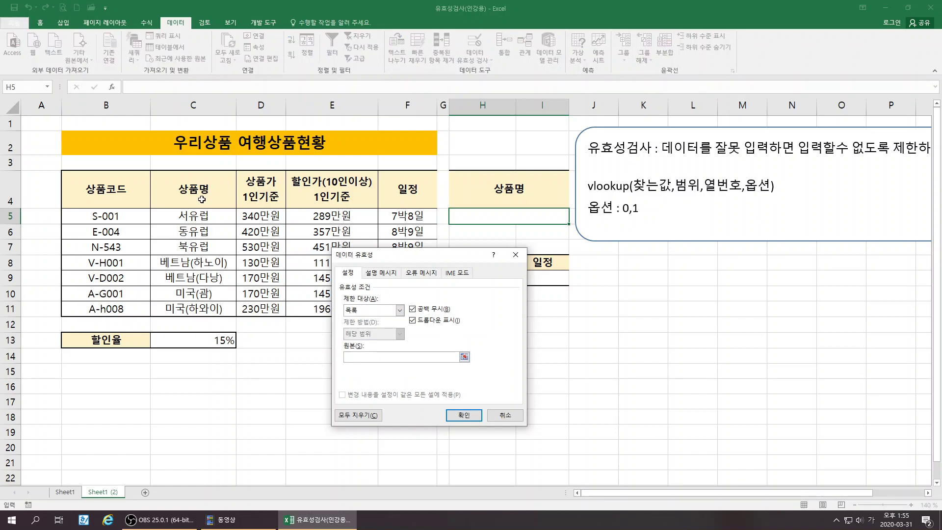
{"action": "type", "text": "=상품명"}
{"action": "left_click", "coordinate": [458, 416]}
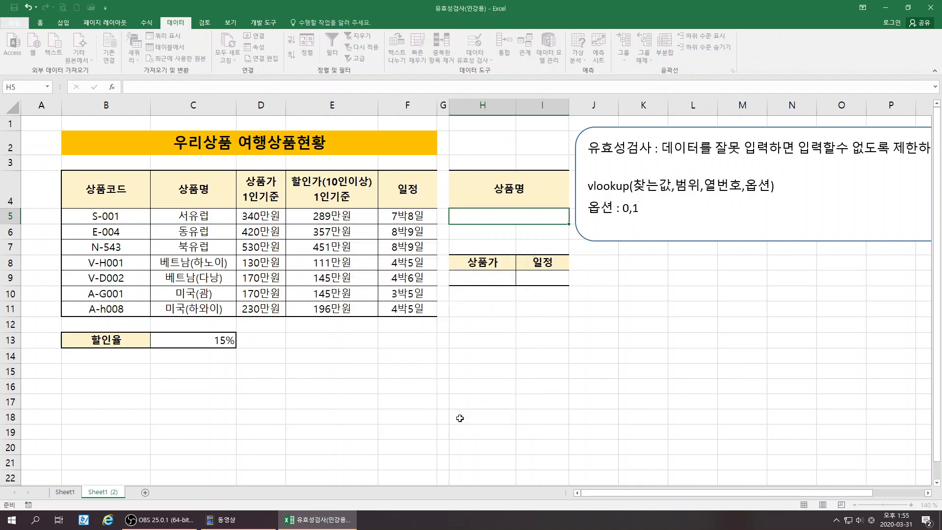
Test H5's validation list by choosing 동유럽 and then 베트남(하노이).
{"action": "left_click", "coordinate": [574, 220]}
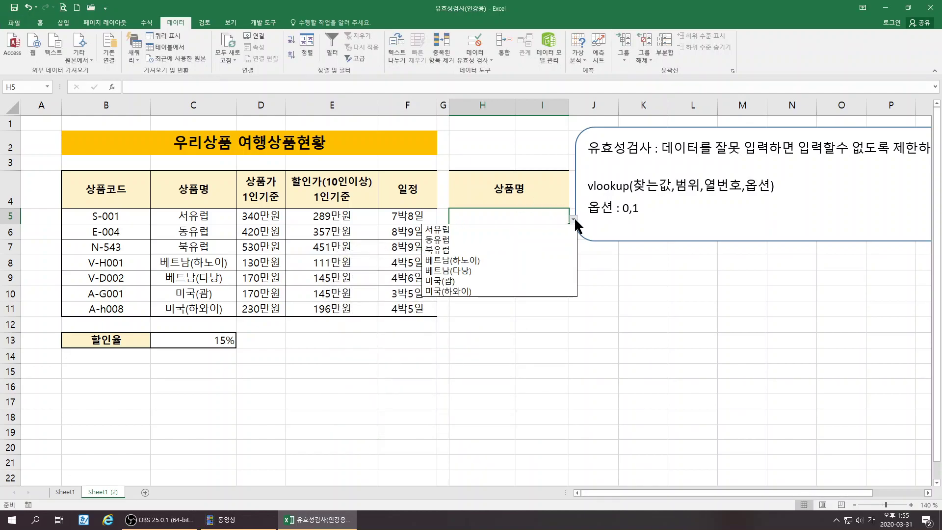
{"action": "left_click", "coordinate": [463, 238]}
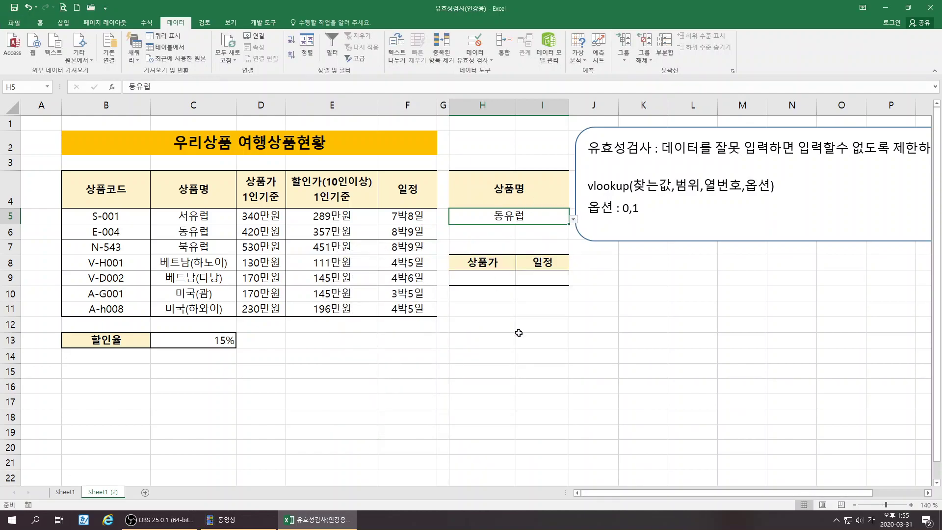
{"action": "left_click", "coordinate": [573, 220]}
{"action": "left_click", "coordinate": [466, 258]}
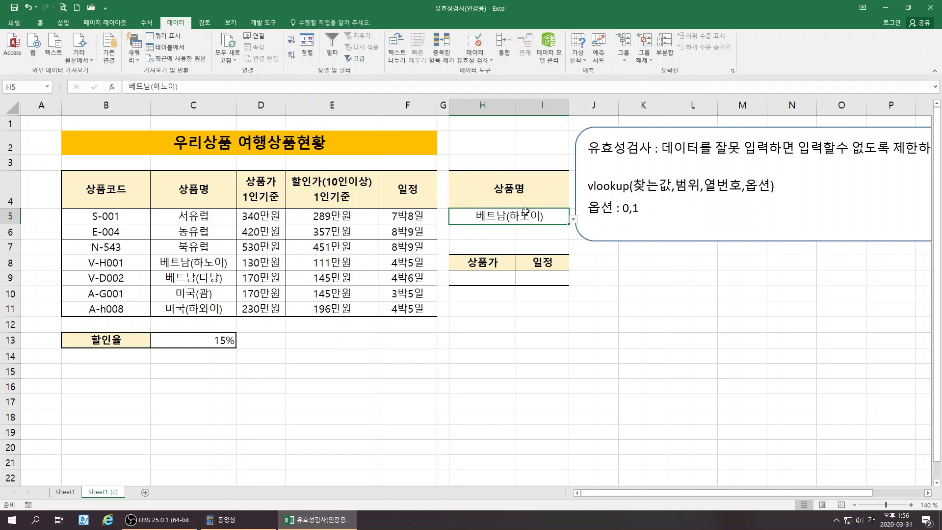
{"action": "left_click", "coordinate": [490, 277]}
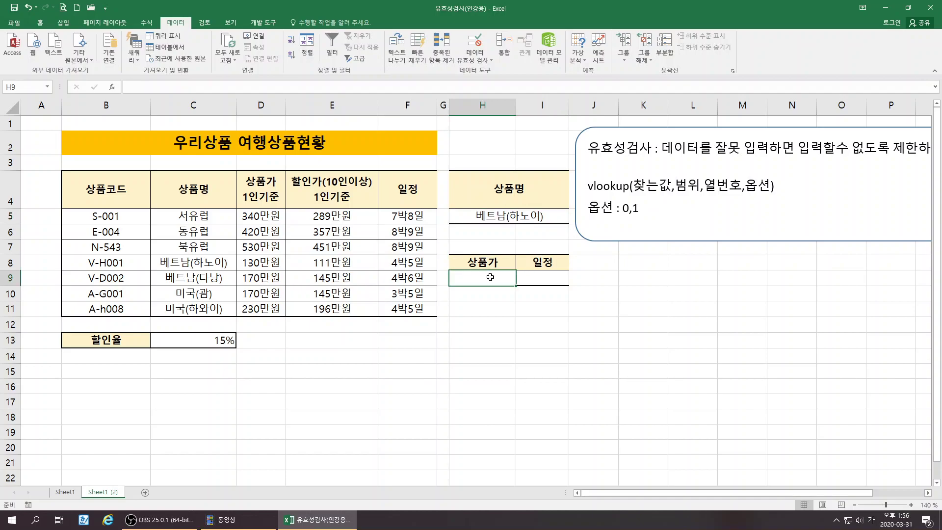
{"action": "left_click_drag", "start_coordinate": [267, 215], "coordinate": [268, 309]}
{"action": "left_click", "coordinate": [529, 381]}
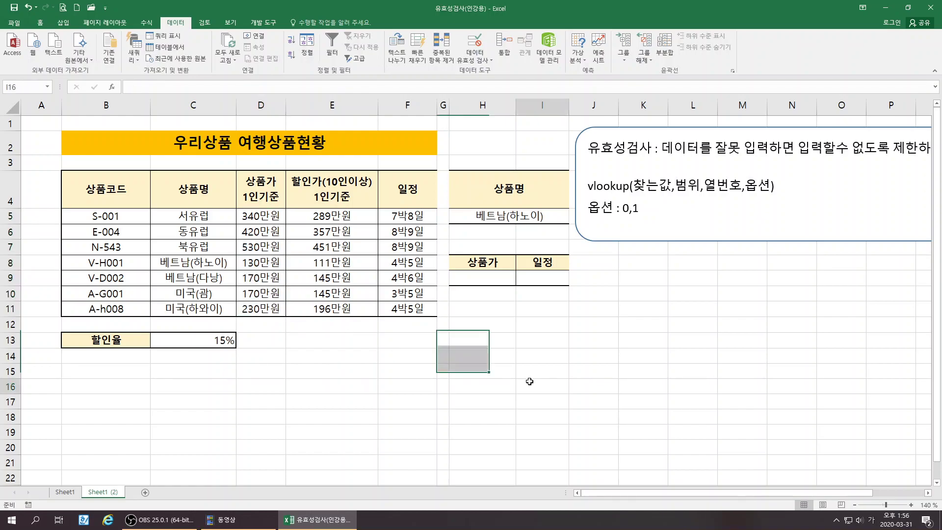
Write the formula note VLOOKUP(H5,C5:D11,2,0) as plain text in cell I11.
{"action": "left_click", "coordinate": [547, 308]}
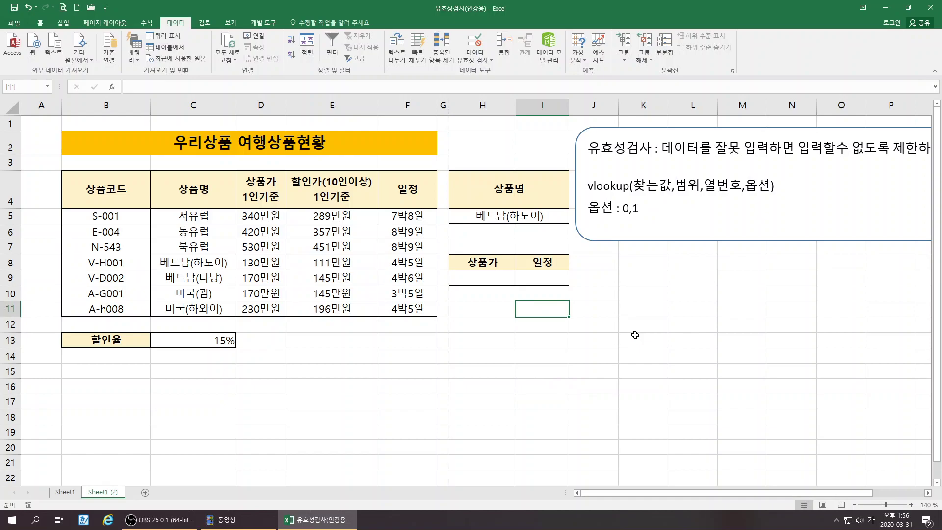
{"action": "type", "text": "ㅍ"}
{"action": "key", "text": "BackSpace"}
{"action": "type", "text": "VLOOKUP("}
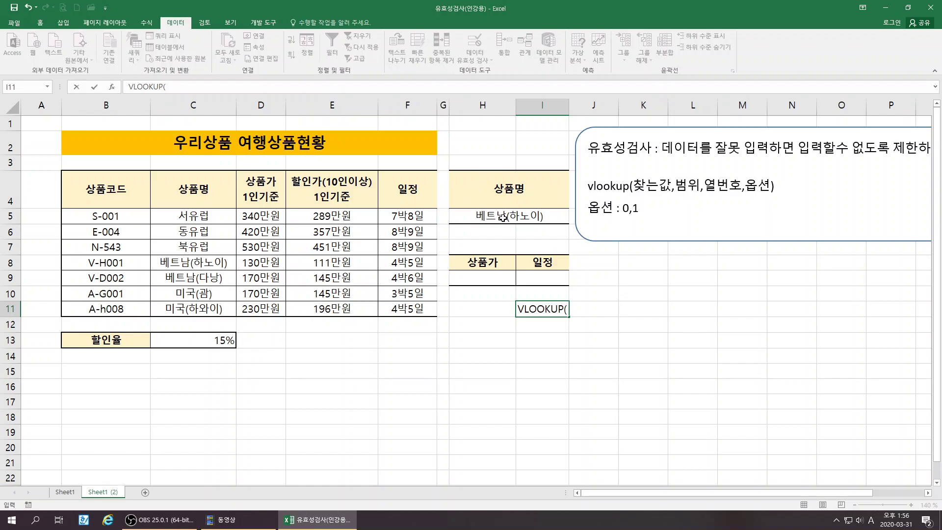
{"action": "type", "text": "H5,C5:D11,2,0"}
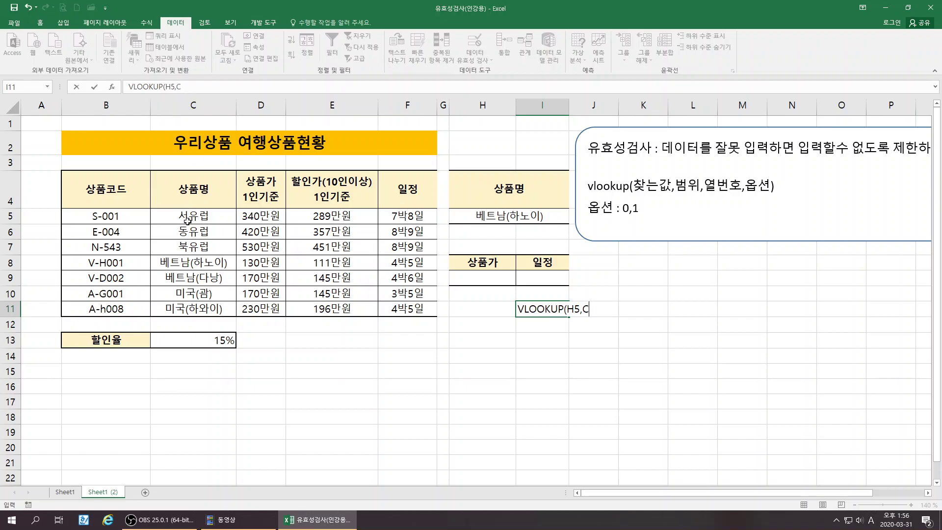
{"action": "type", "text": "5"}
{"action": "type", "text": ",2,0"}
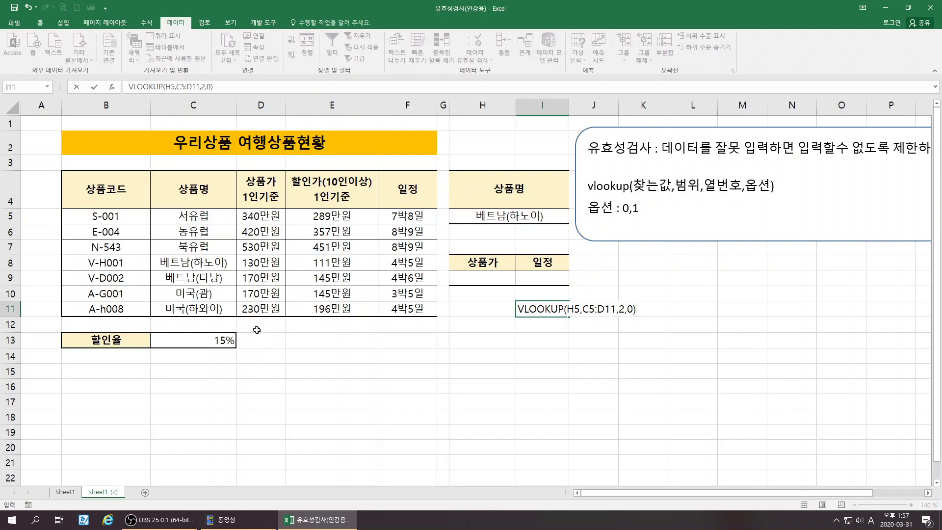
{"action": "key", "text": "Return"}
{"action": "left_click", "coordinate": [628, 384]}
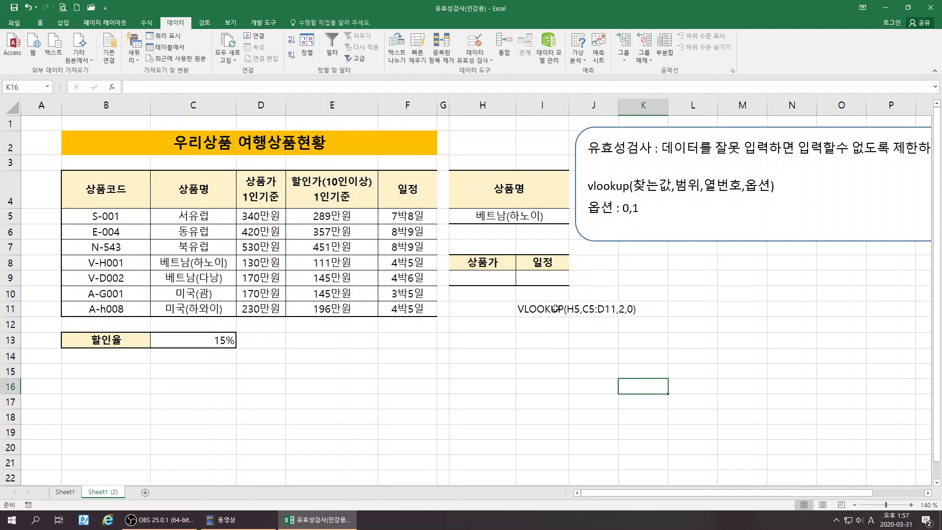
Label the formula note by entering 상품가 in cell H11.
{"action": "left_click", "coordinate": [483, 275]}
{"action": "left_click", "coordinate": [483, 309]}
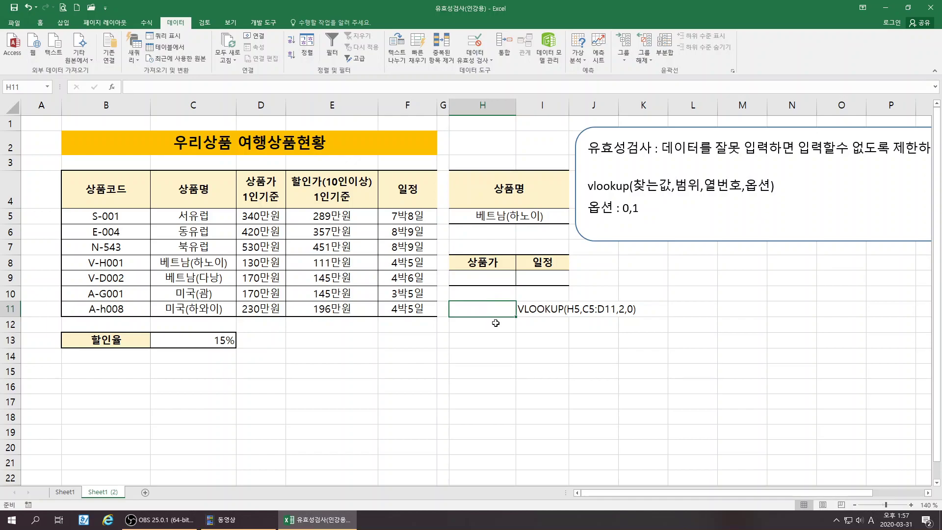
{"action": "type", "text": "TKD"}
{"action": "key", "text": "BackSpace"}
{"action": "key", "text": "BackSpace"}
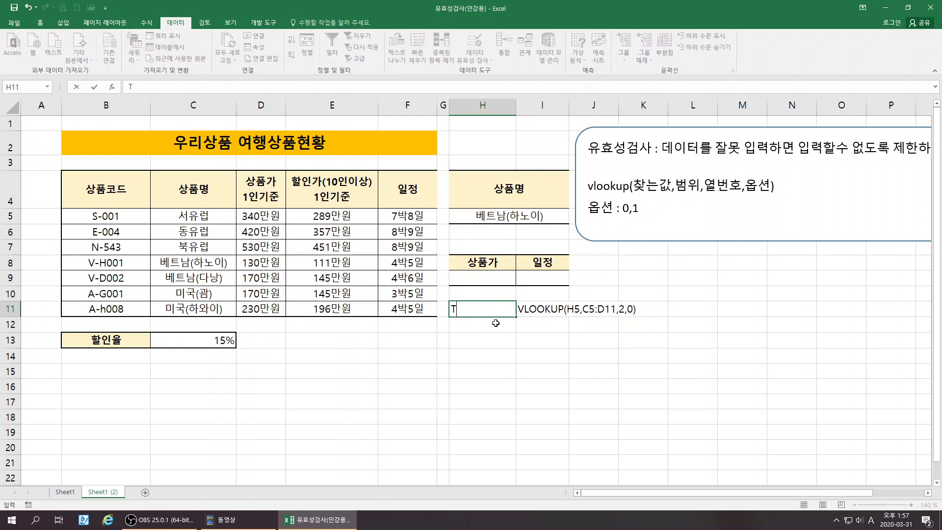
{"action": "key", "text": "Hangul"}
{"action": "type", "text": "상품가"}
Insert a VLOOKUP function in the 상품가 cell H9 with H5 as the lookup value.
{"action": "left_click", "coordinate": [495, 280]}
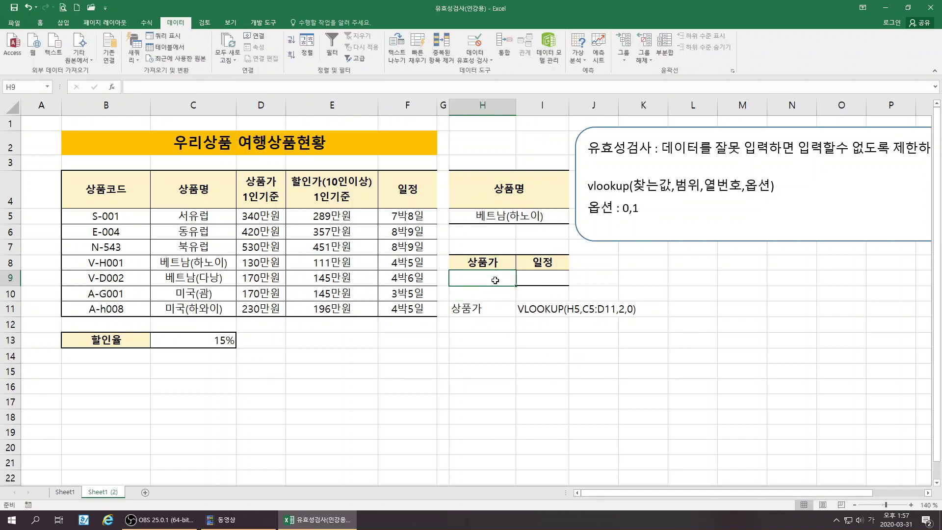
{"action": "left_click", "coordinate": [112, 87]}
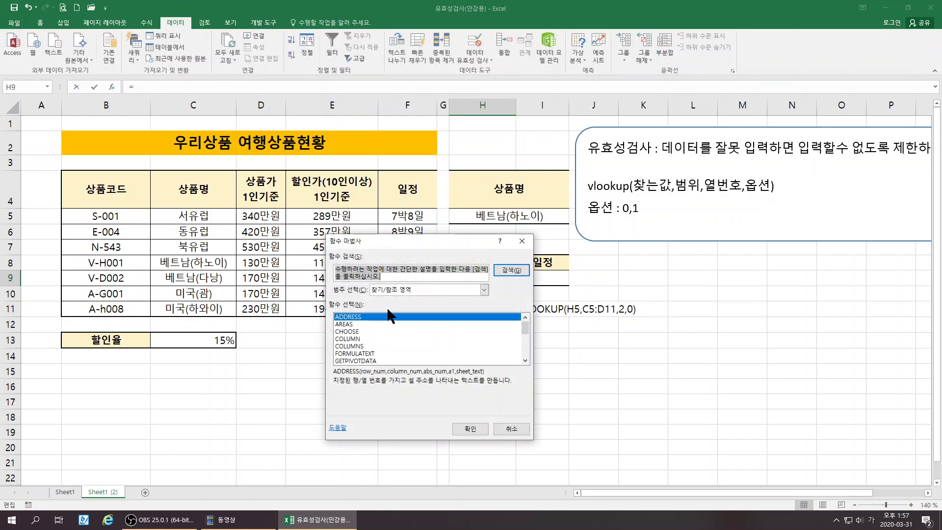
{"action": "scroll", "coordinate": [415, 343], "scroll_direction": "down", "scroll_amount": 4}
{"action": "left_click", "coordinate": [359, 361]}
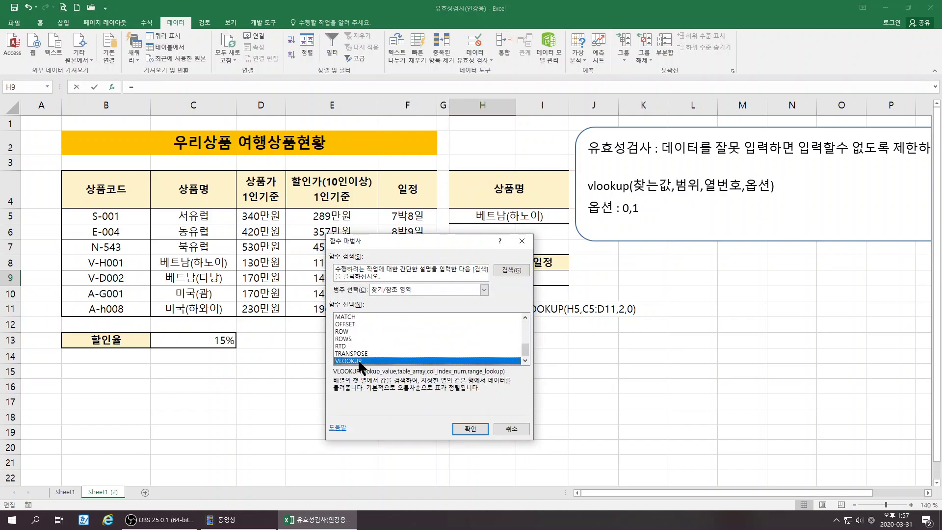
{"action": "left_click", "coordinate": [469, 429]}
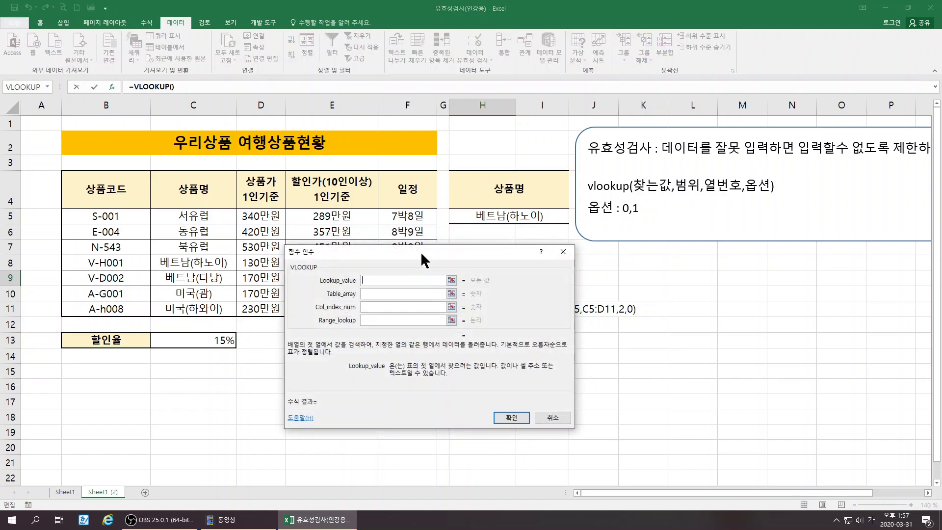
{"action": "left_click_drag", "start_coordinate": [420, 251], "coordinate": [419, 340]}
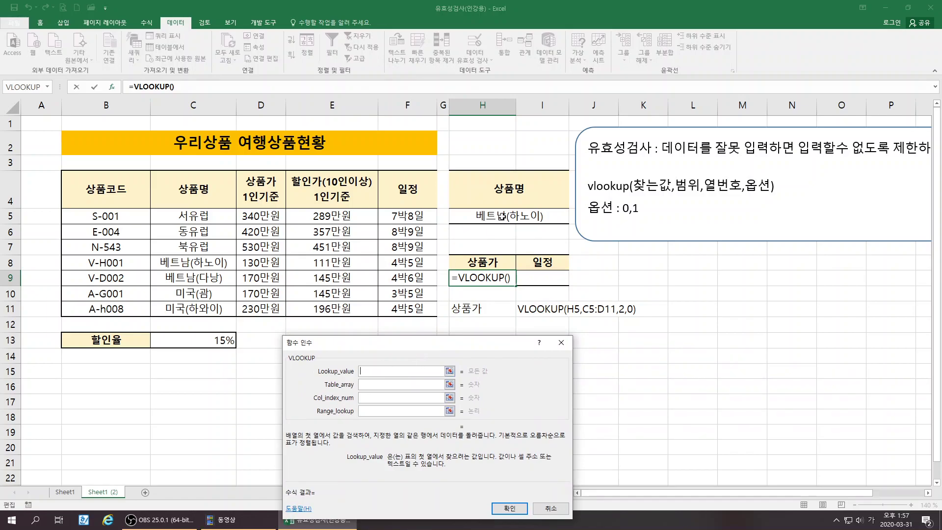
{"action": "left_click", "coordinate": [501, 217]}
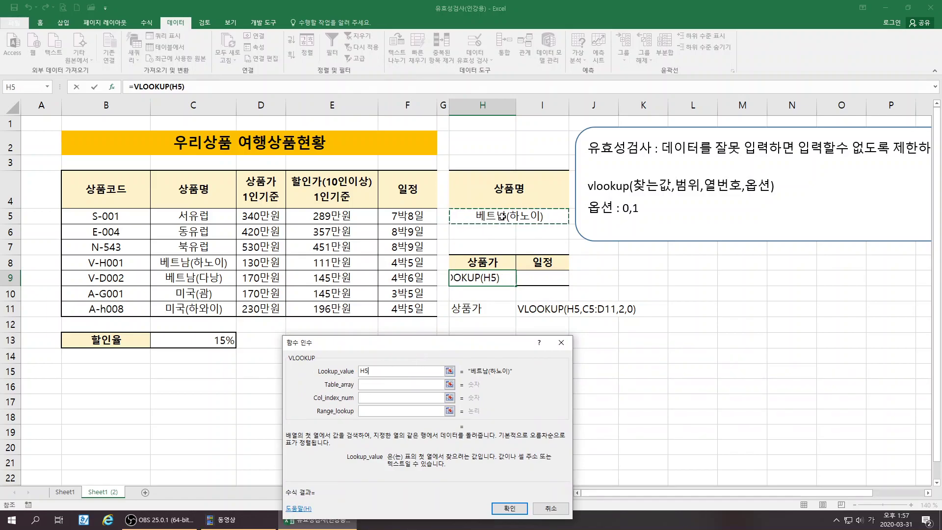
Try completing the H9 VLOOKUP with table array B5:F11, column index 3 and range lookup 0.
{"action": "left_click", "coordinate": [417, 386]}
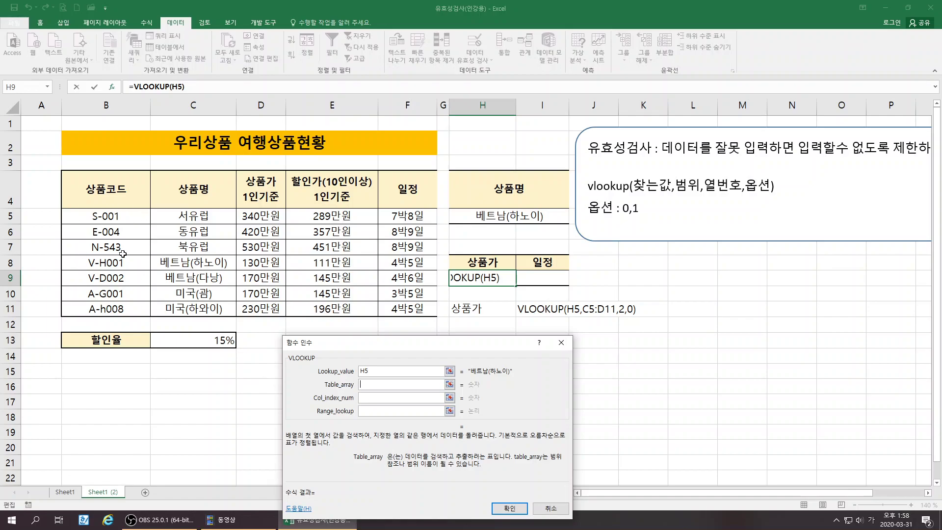
{"action": "left_click_drag", "start_coordinate": [88, 214], "coordinate": [393, 310]}
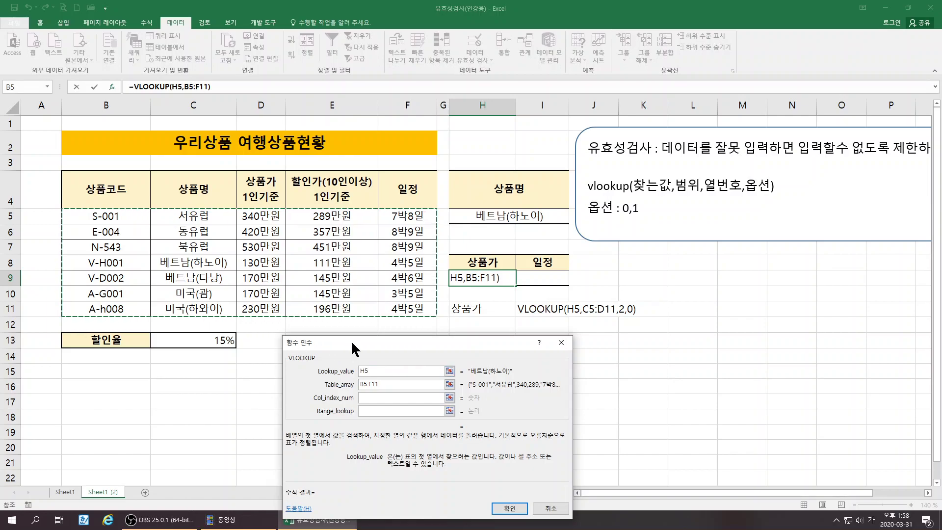
{"action": "left_click", "coordinate": [371, 400]}
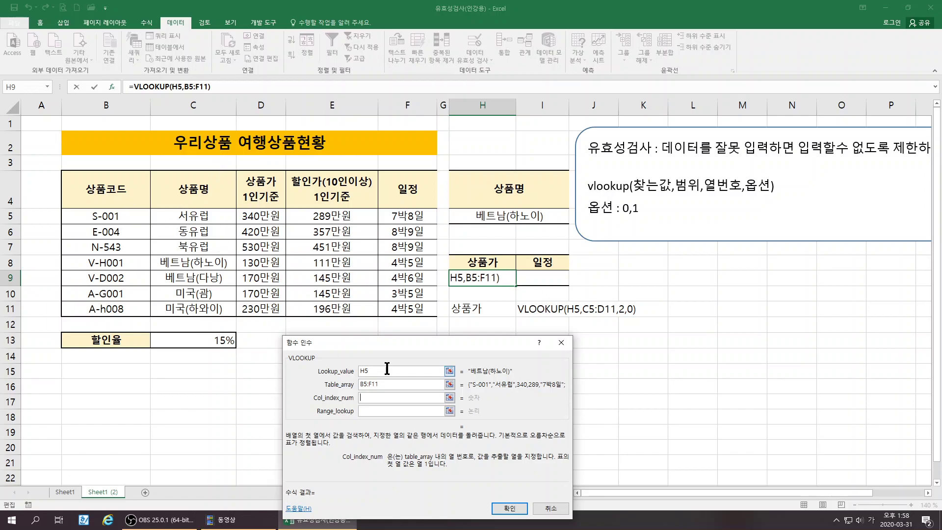
{"action": "type", "text": "3"}
{"action": "left_click", "coordinate": [390, 411]}
{"action": "type", "text": "0"}
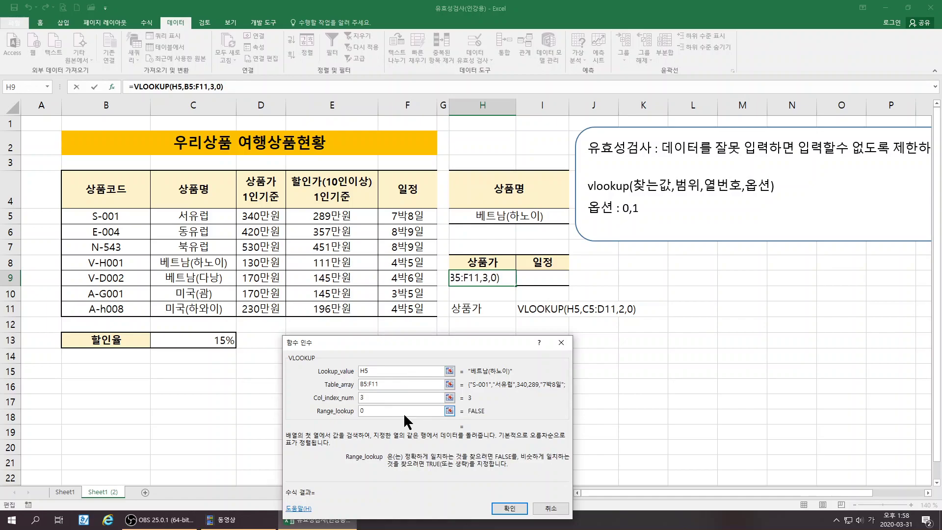
{"action": "left_click", "coordinate": [511, 509]}
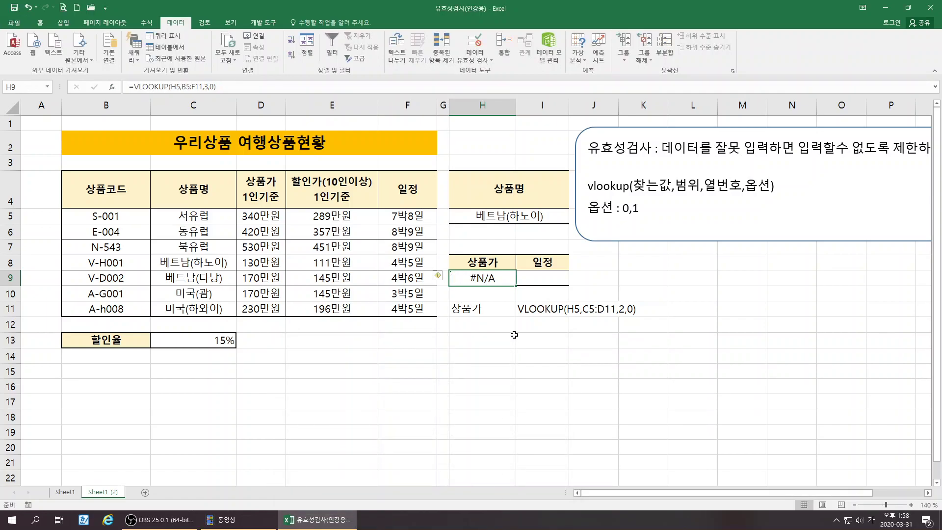
Change the product name in H5 to 동유럽 using its validation list.
{"action": "left_click", "coordinate": [518, 216]}
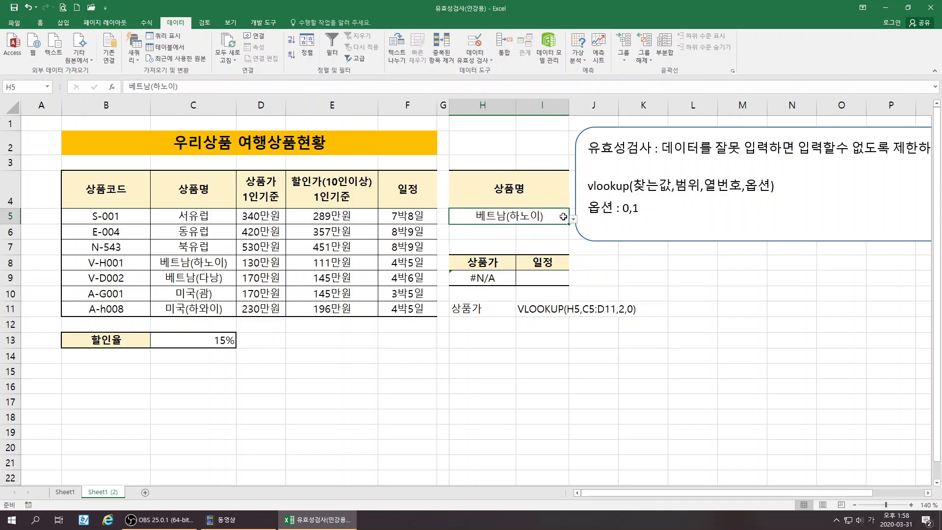
{"action": "left_click", "coordinate": [572, 218]}
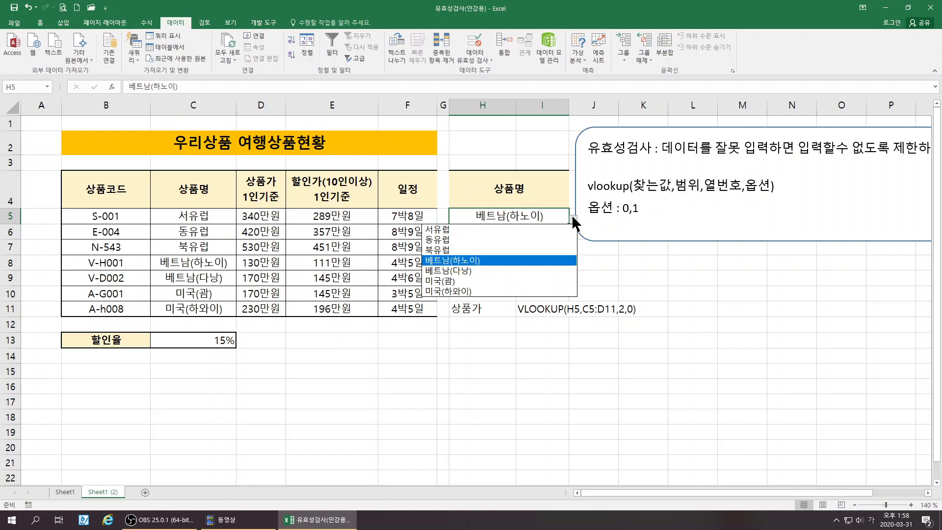
{"action": "left_click", "coordinate": [458, 239]}
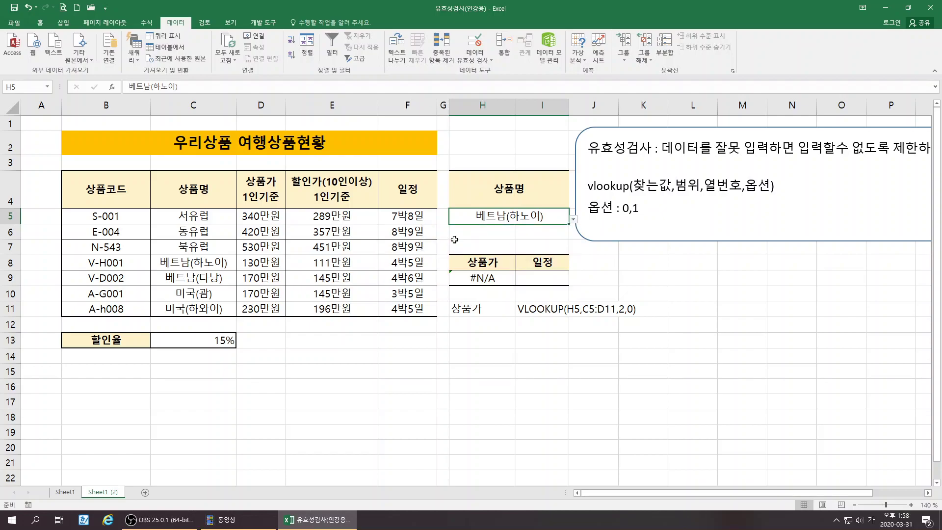
Delete the VLOOKUP formula from the 상품가 cell H9 and reselect that cell.
{"action": "left_click", "coordinate": [488, 280]}
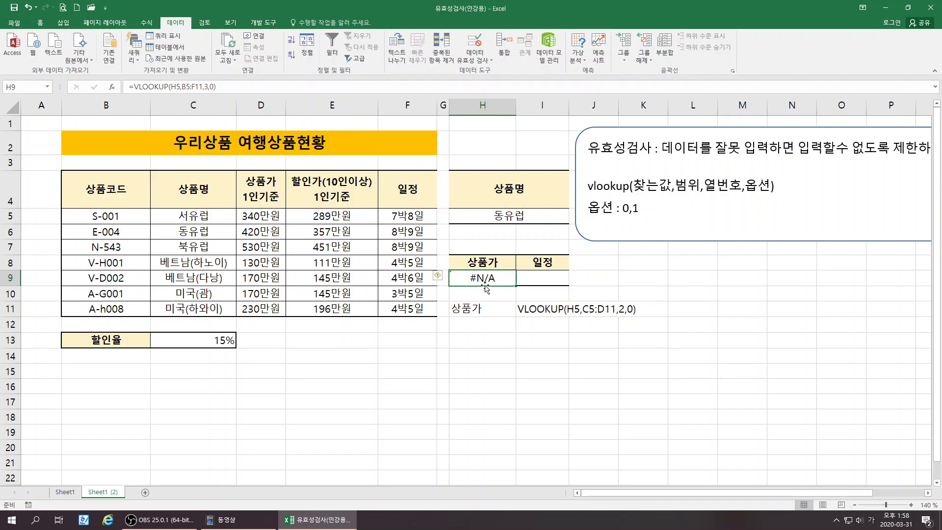
{"action": "key", "text": "Delete"}
{"action": "left_click", "coordinate": [483, 371]}
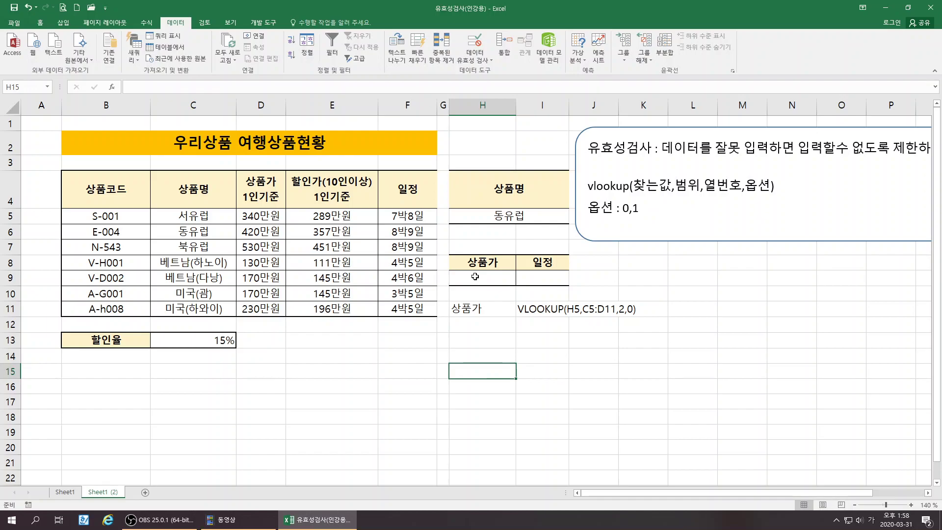
{"action": "left_click", "coordinate": [475, 277]}
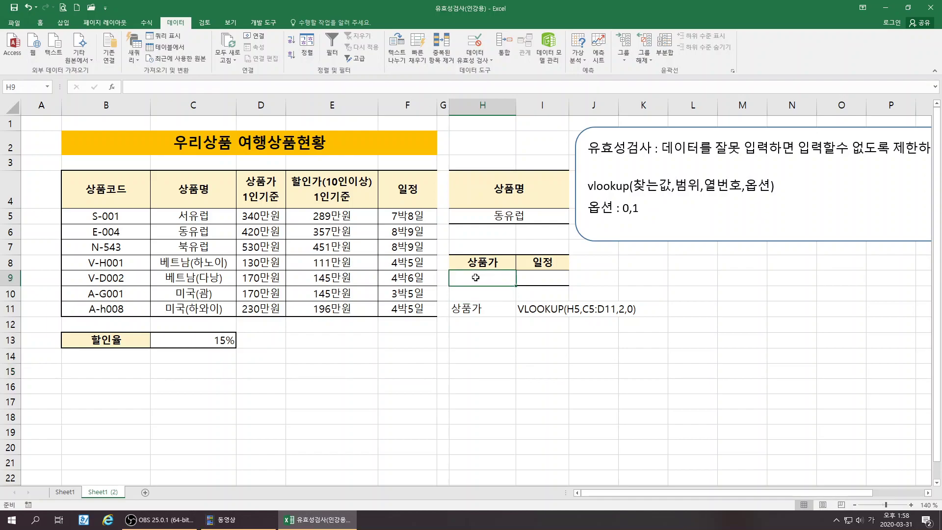
Insert a VLOOKUP function in the 상품가 cell H9, using H5 as the lookup value.
{"action": "left_click", "coordinate": [111, 87]}
{"action": "scroll", "coordinate": [401, 394], "scroll_direction": "down", "scroll_amount": 4}
{"action": "left_click", "coordinate": [342, 427]}
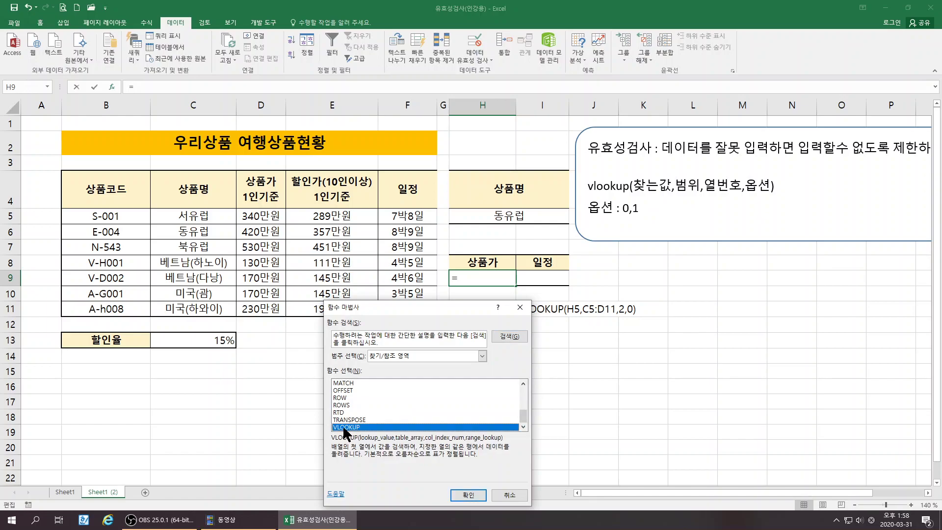
{"action": "left_click", "coordinate": [469, 495]}
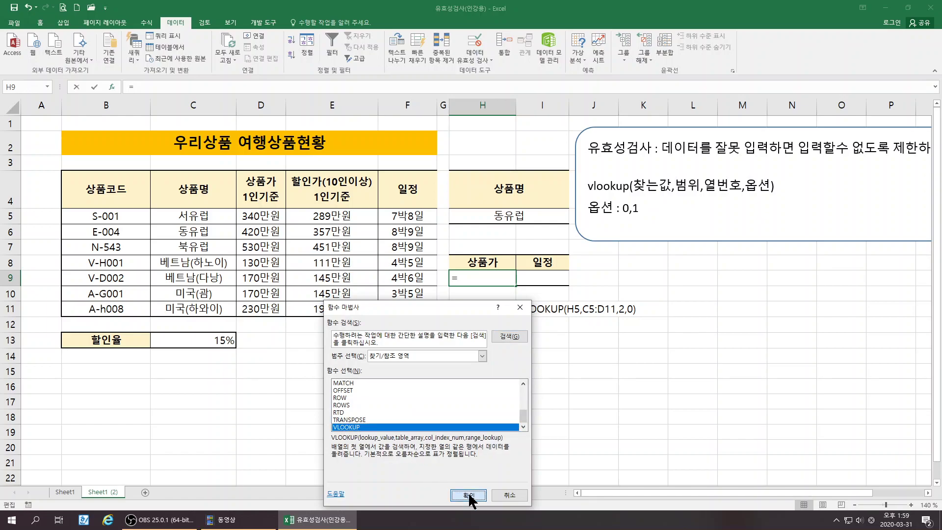
{"action": "left_click_drag", "start_coordinate": [417, 318], "coordinate": [409, 330]}
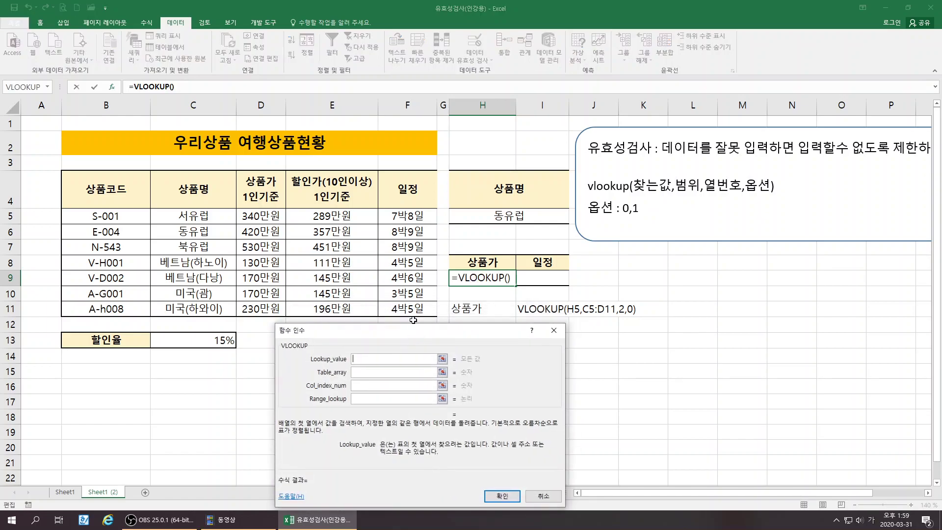
{"action": "left_click", "coordinate": [487, 219]}
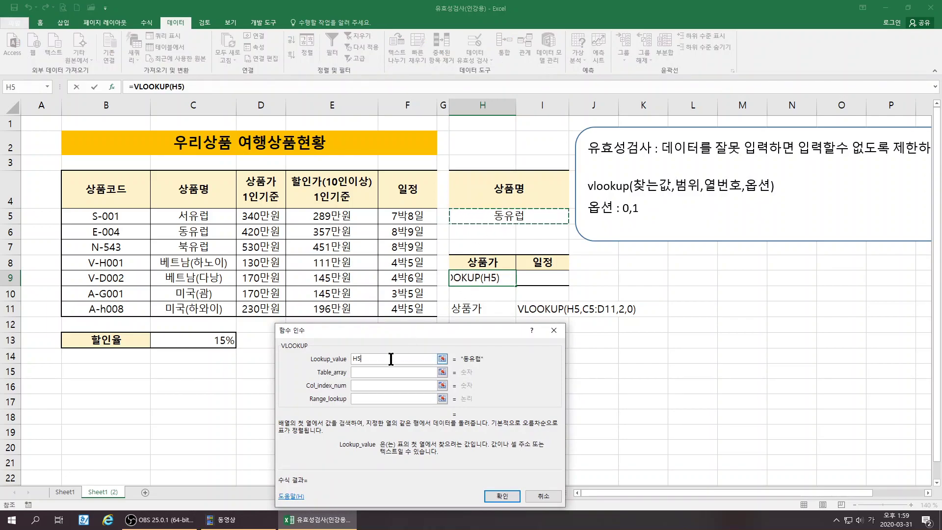
Complete the H9 VLOOKUP with table array C5:D11, column index 2 and range lookup 0.
{"action": "key", "text": "Tab"}
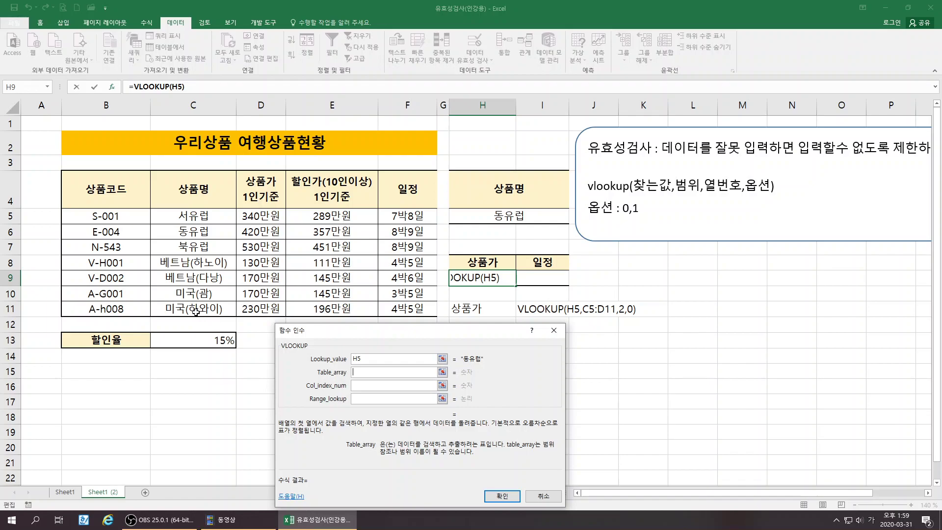
{"action": "left_click_drag", "start_coordinate": [182, 214], "coordinate": [266, 308]}
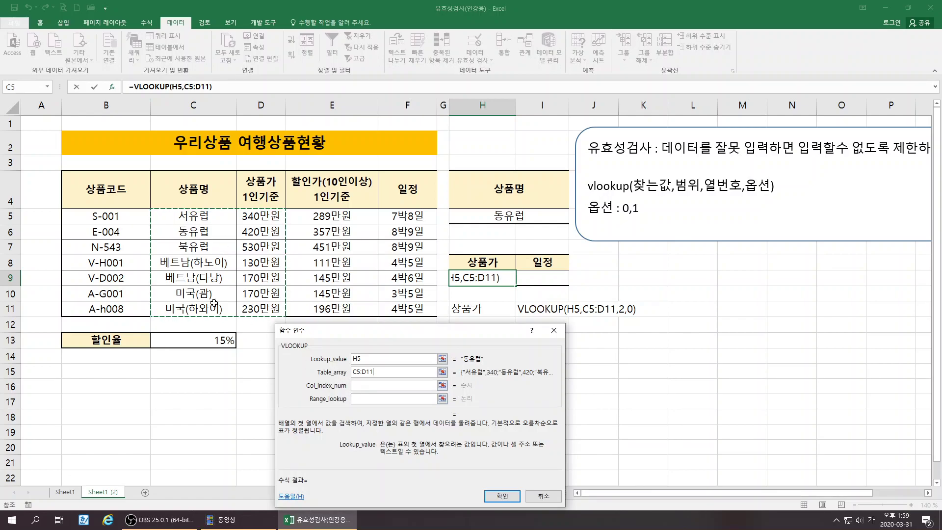
{"action": "left_click", "coordinate": [361, 385]}
{"action": "type", "text": "2"}
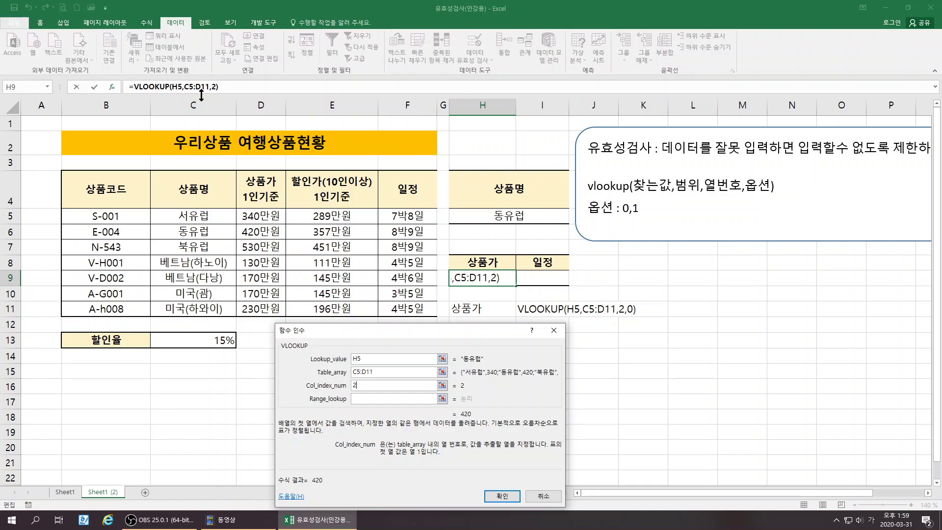
{"action": "left_click", "coordinate": [361, 398]}
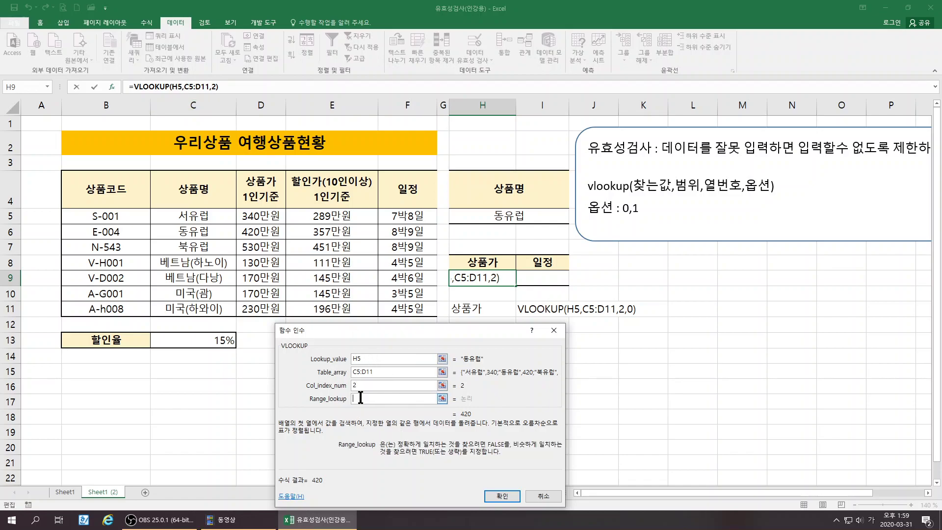
{"action": "type", "text": "0"}
{"action": "left_click", "coordinate": [501, 496]}
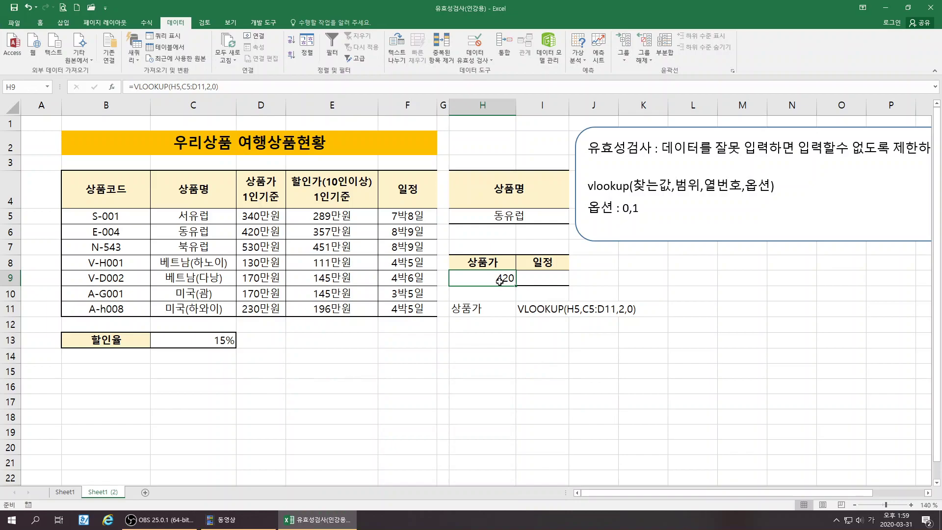
Test the H9 lookup by choosing 베트남(다낭) and then 미국(하와이) from the validation list in H5.
{"action": "left_click", "coordinate": [521, 218]}
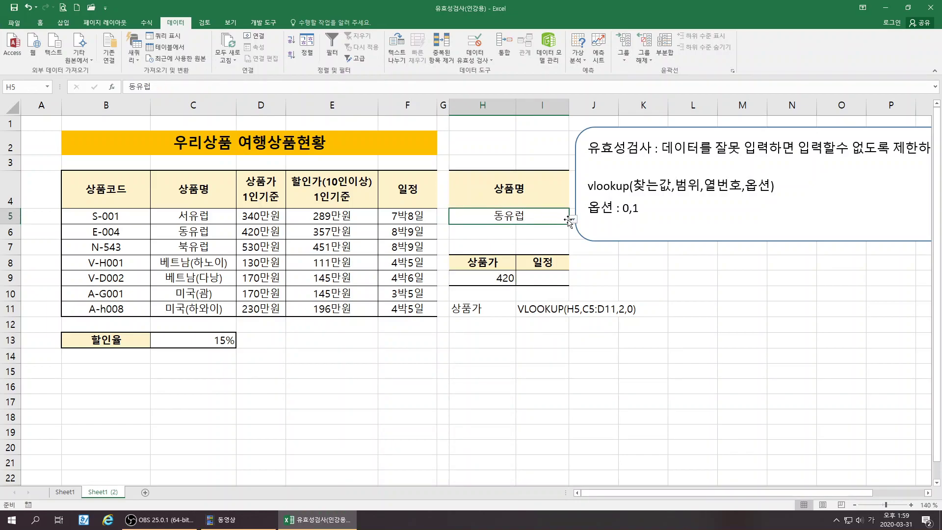
{"action": "left_click", "coordinate": [573, 219]}
{"action": "left_click", "coordinate": [470, 272]}
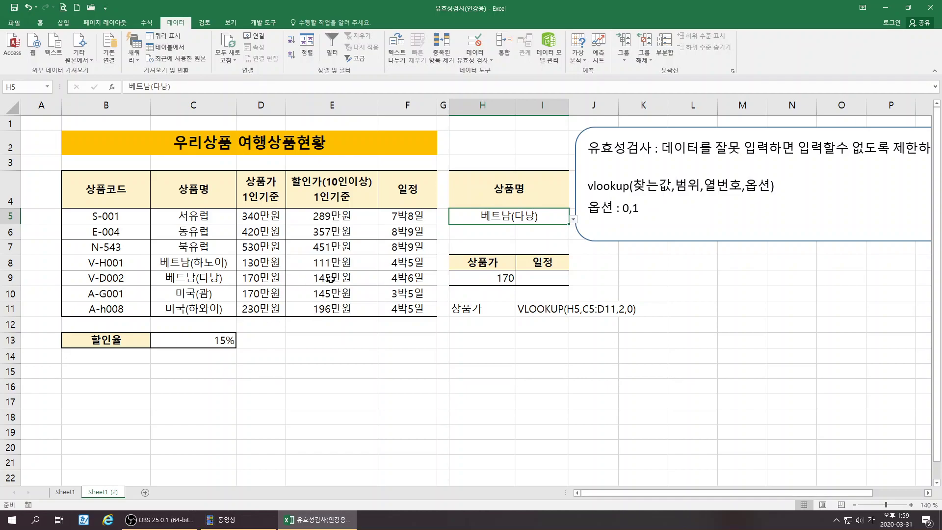
{"action": "left_click", "coordinate": [573, 220]}
{"action": "left_click", "coordinate": [452, 289]}
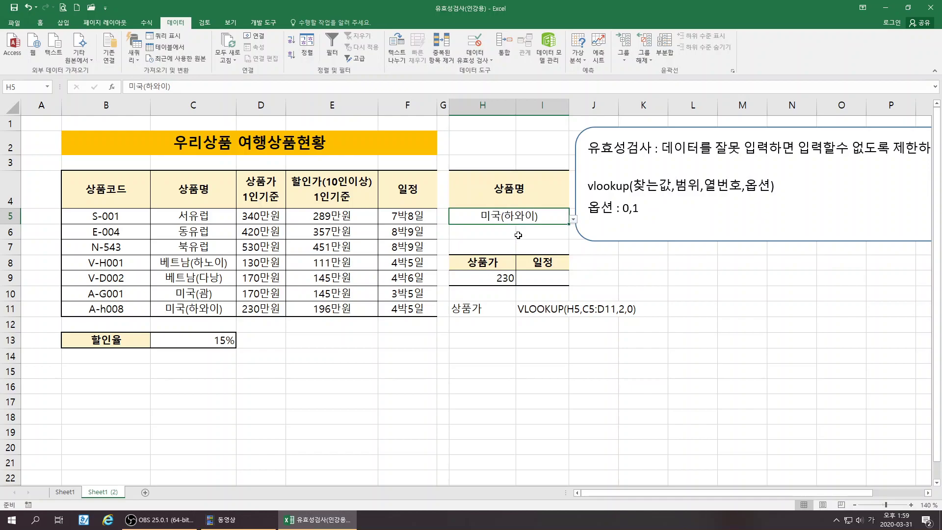
Change the range lookup argument of the VLOOKUP formula in H9 to 1.
{"action": "left_click", "coordinate": [496, 281]}
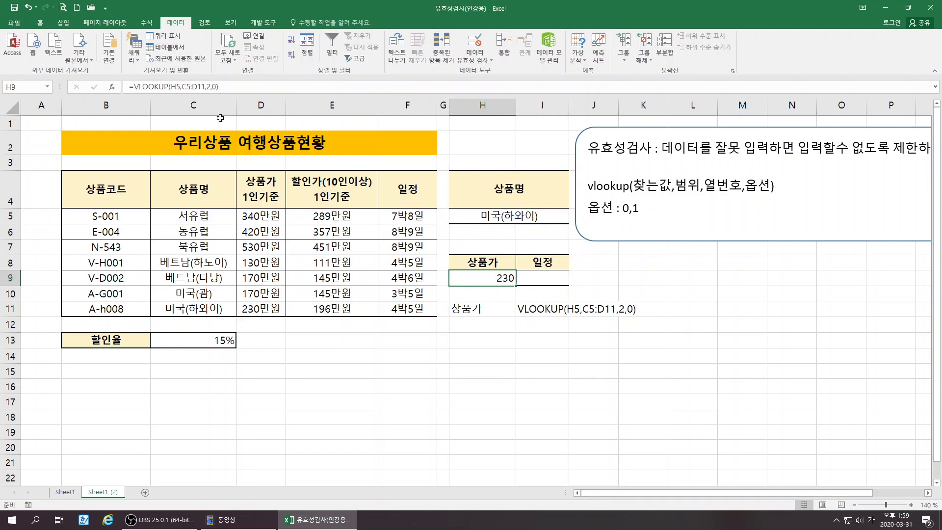
{"action": "left_click", "coordinate": [213, 87]}
{"action": "key", "text": "Delete"}
{"action": "type", "text": "1"}
{"action": "key", "text": "Return"}
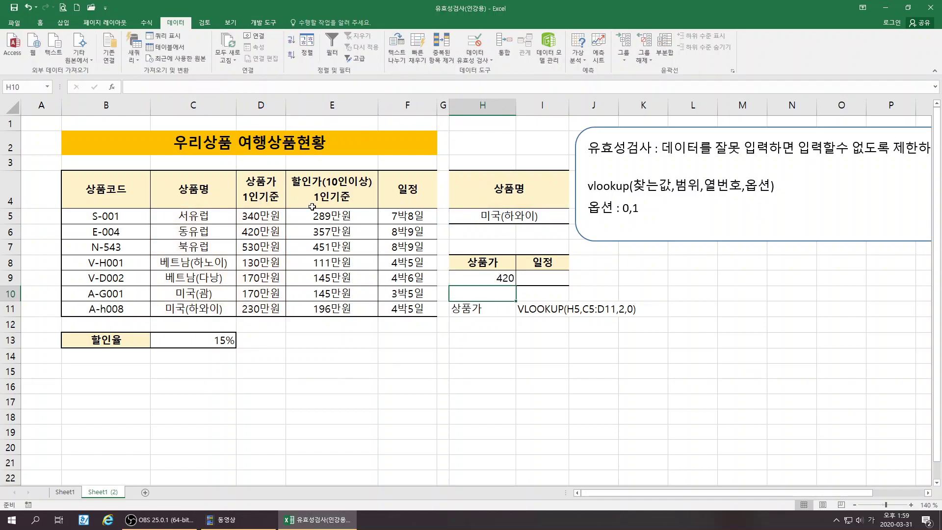
Try the approximate-match formula by choosing 미국(괌) and then 동유럽 from the validation list in H5.
{"action": "left_click", "coordinate": [500, 283]}
{"action": "left_click", "coordinate": [535, 216]}
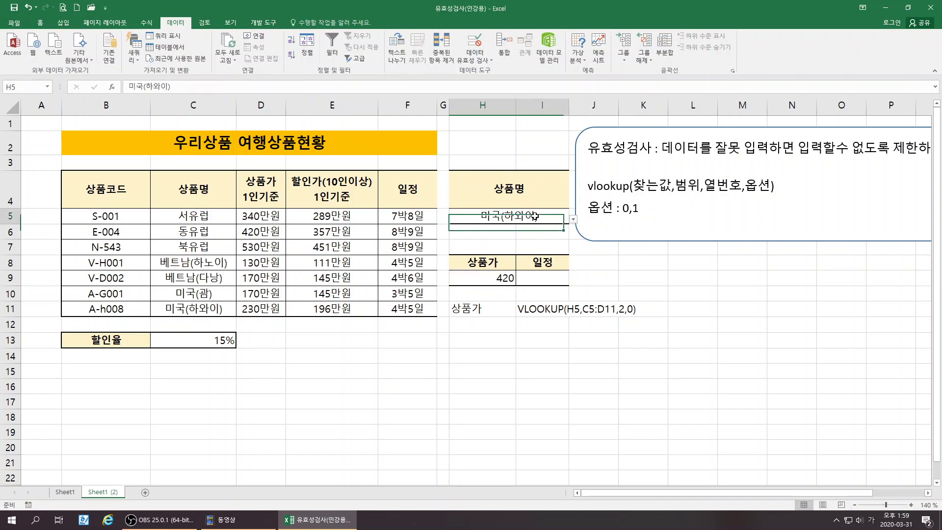
{"action": "left_click", "coordinate": [573, 219]}
{"action": "left_click", "coordinate": [457, 284]}
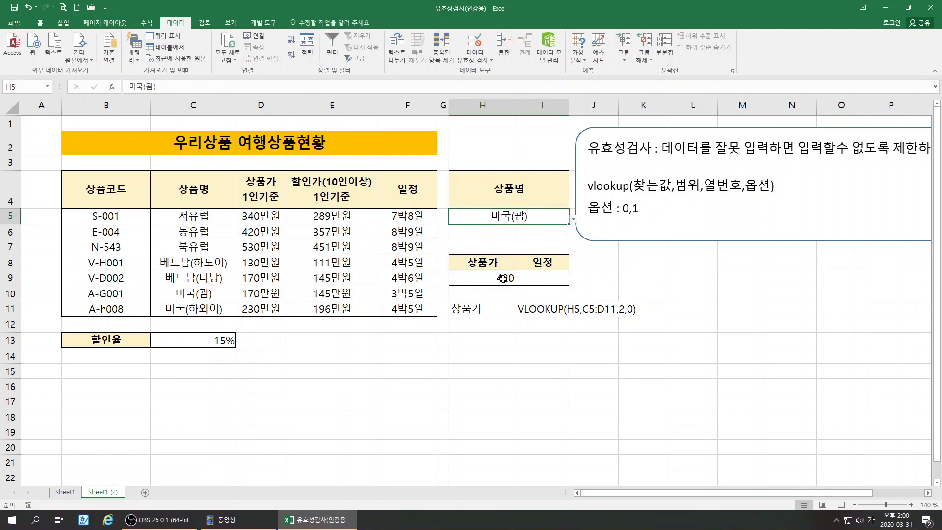
{"action": "left_click", "coordinate": [573, 218]}
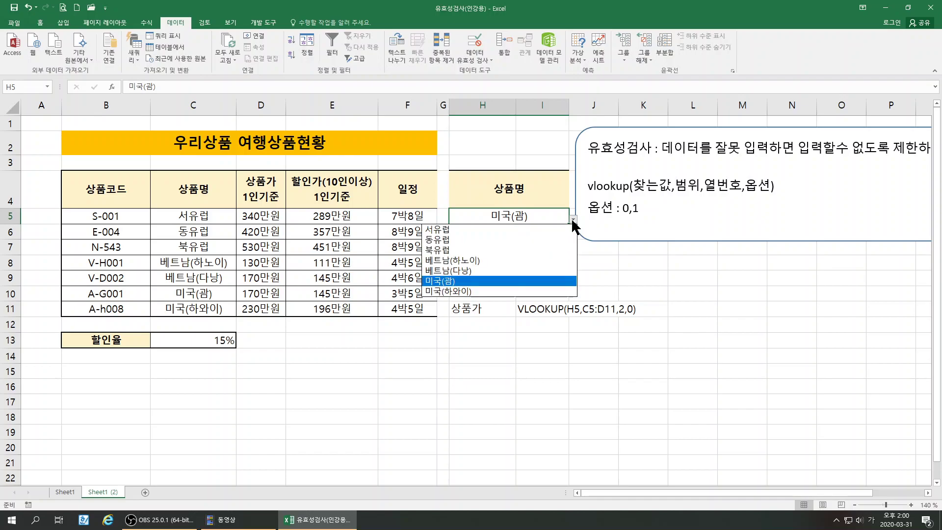
{"action": "left_click", "coordinate": [457, 240]}
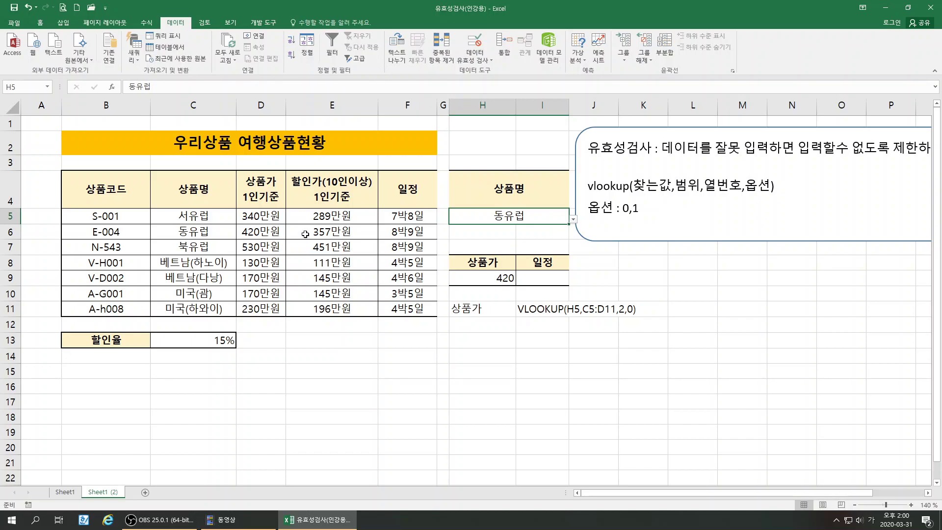
Choose 베트남(하노이) and then 베트남(다낭) from the product name list in H5 to check the 상품가 result.
{"action": "left_click", "coordinate": [573, 219]}
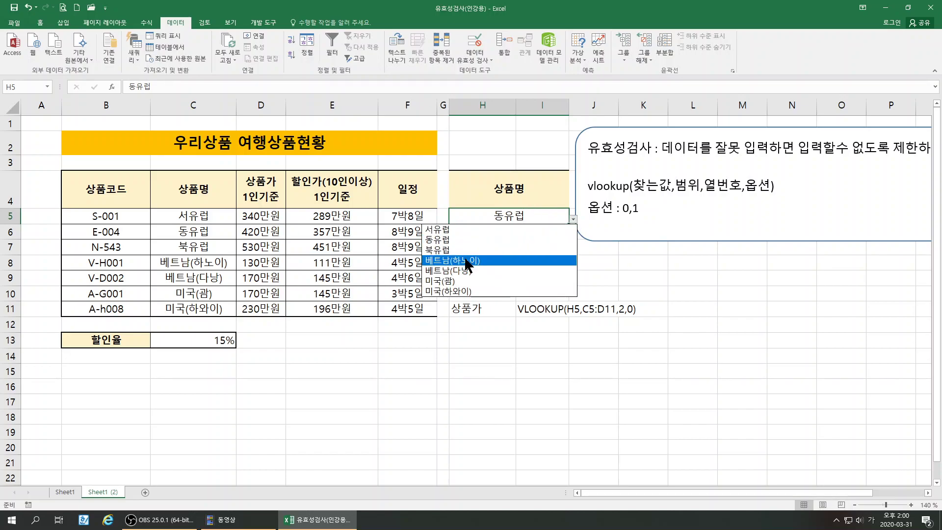
{"action": "left_click", "coordinate": [465, 261]}
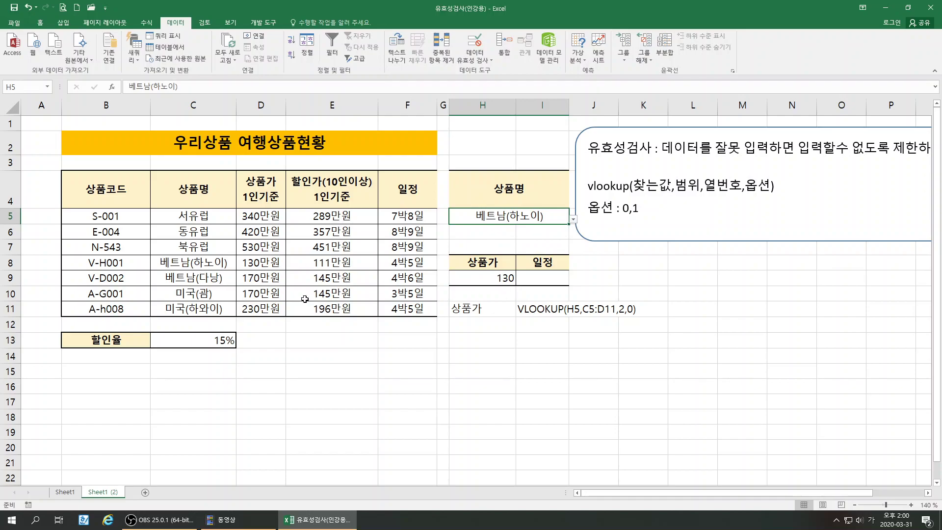
{"action": "left_click", "coordinate": [572, 220]}
{"action": "left_click", "coordinate": [465, 270]}
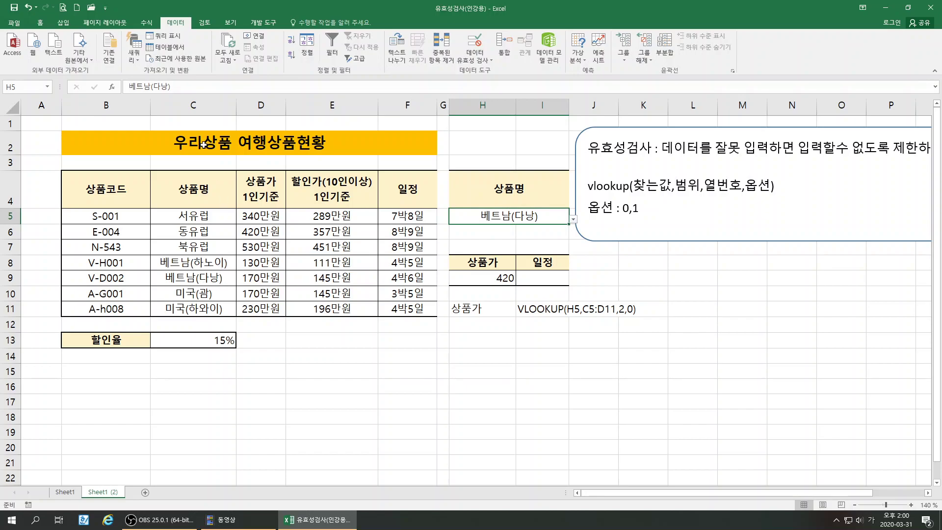
Set the range lookup argument of the H9 VLOOKUP formula to 0 for an exact match.
{"action": "left_click", "coordinate": [492, 281]}
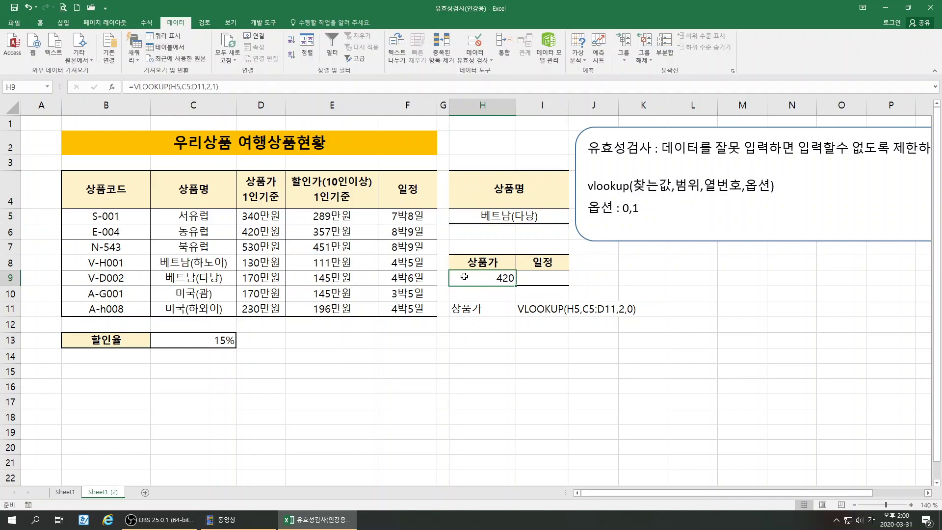
{"action": "left_click", "coordinate": [215, 87]}
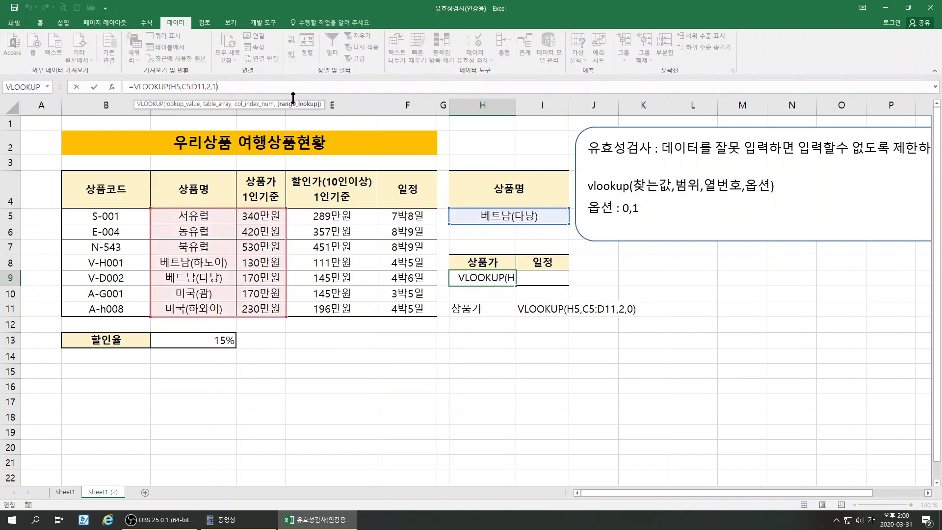
{"action": "key", "text": "BackSpace"}
{"action": "type", "text": "0"}
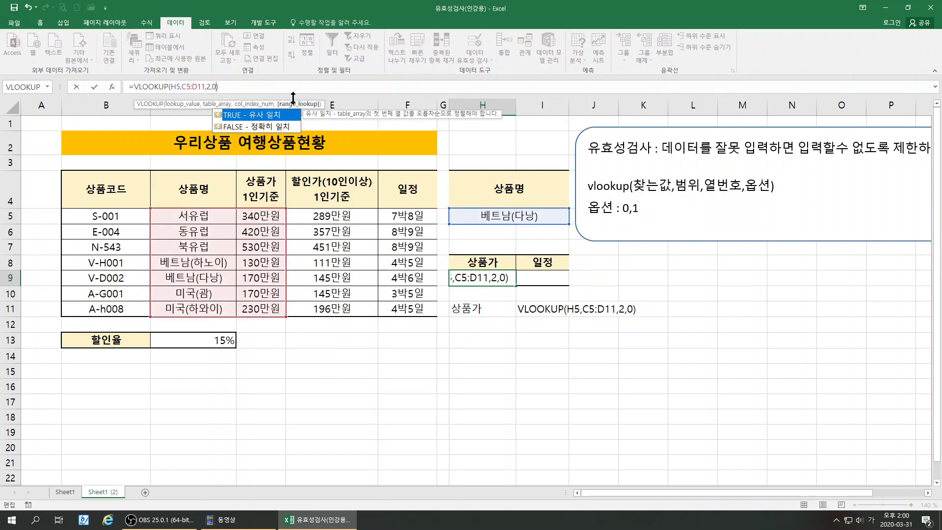
{"action": "key", "text": "Return"}
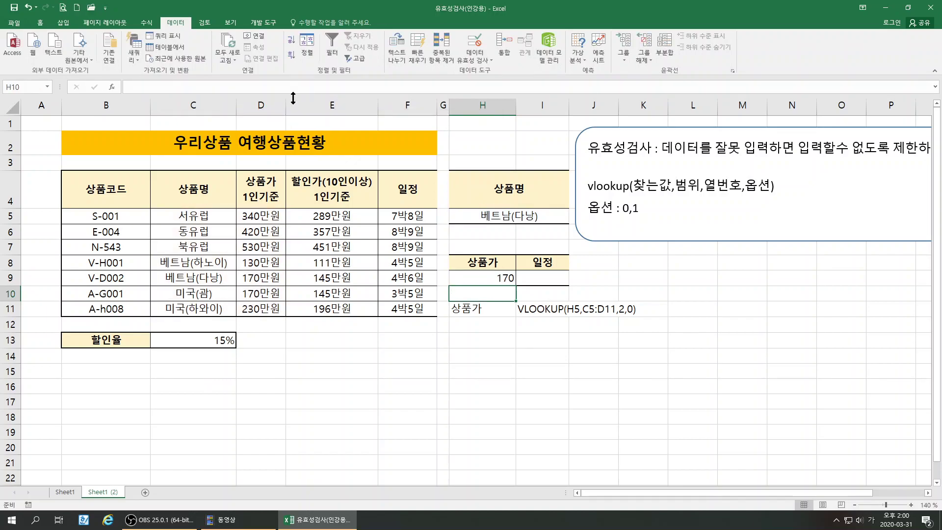
{"action": "left_click", "coordinate": [488, 340]}
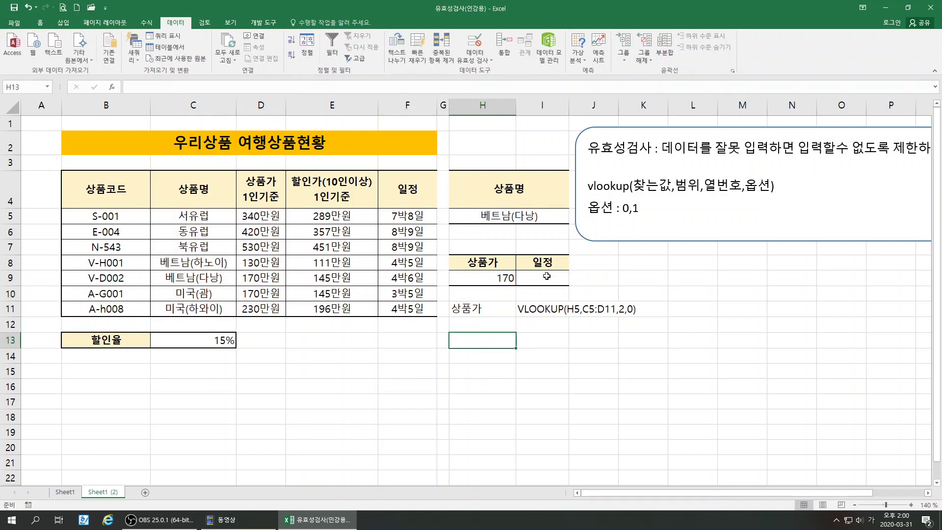
Insert a VLOOKUP function in the 일정 cell I9 with H5 as the lookup value.
{"action": "left_click", "coordinate": [547, 277]}
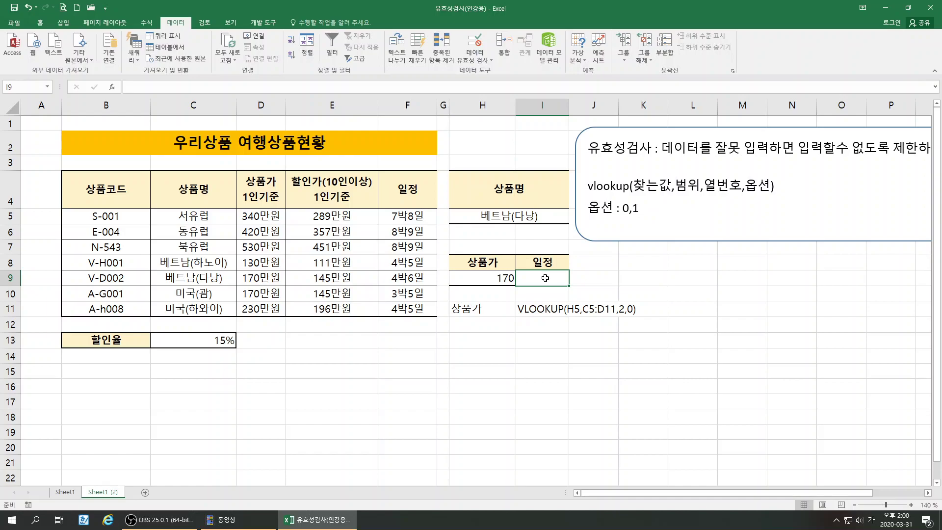
{"action": "left_click", "coordinate": [408, 241]}
{"action": "left_click", "coordinate": [532, 280]}
{"action": "left_click", "coordinate": [113, 84]}
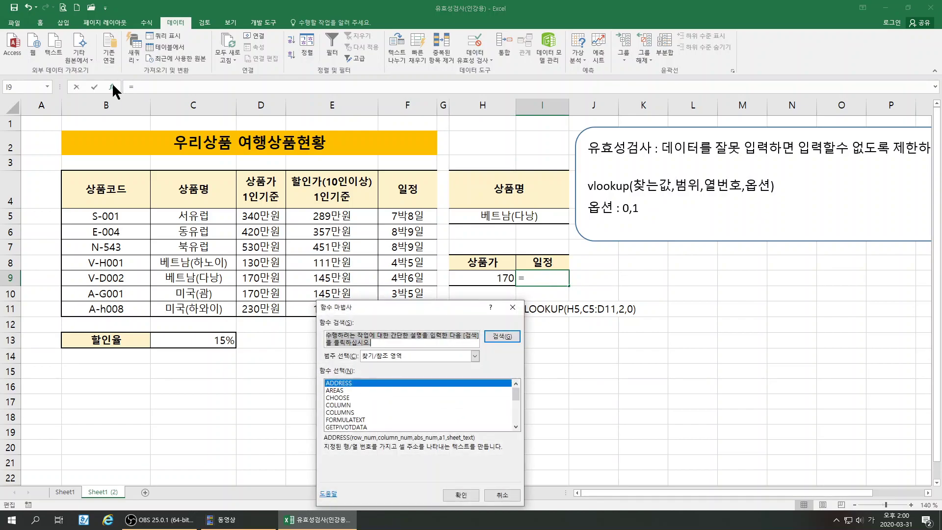
{"action": "scroll", "coordinate": [369, 388], "scroll_direction": "down", "scroll_amount": 4}
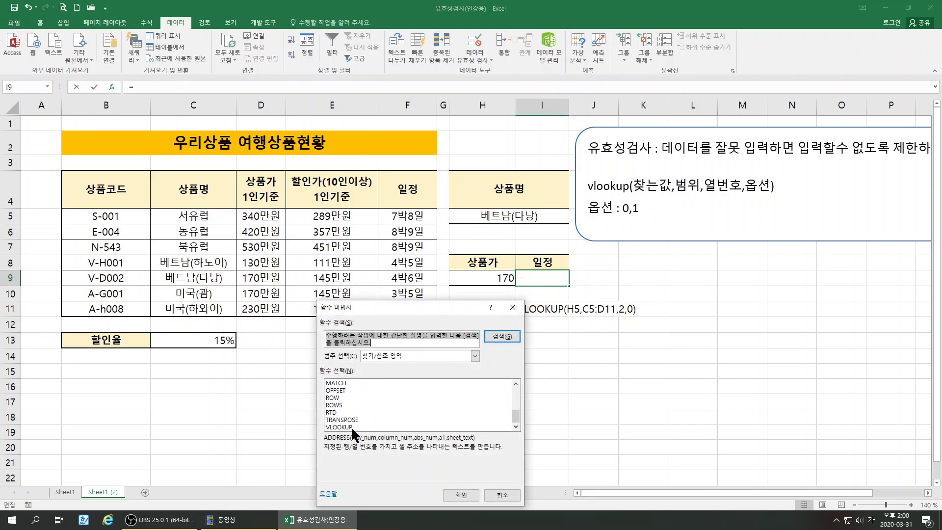
{"action": "left_click", "coordinate": [351, 426]}
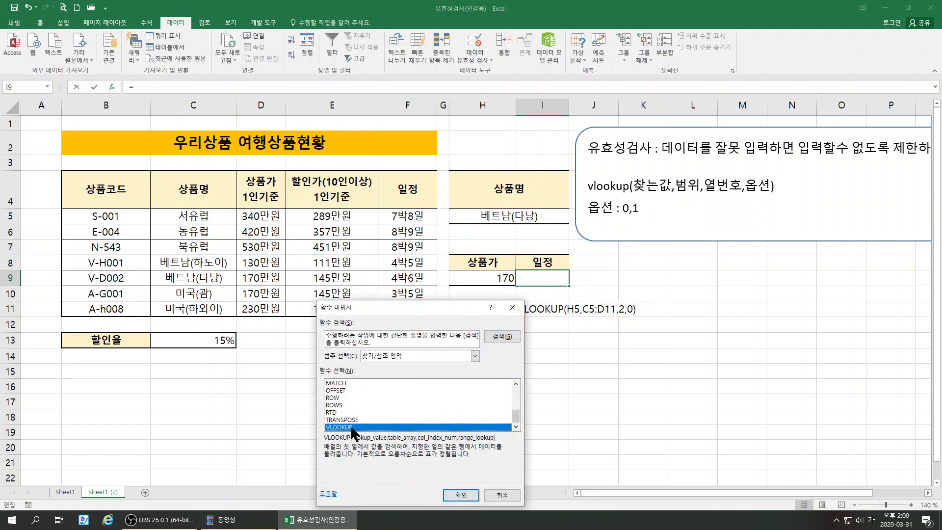
{"action": "left_click", "coordinate": [464, 495]}
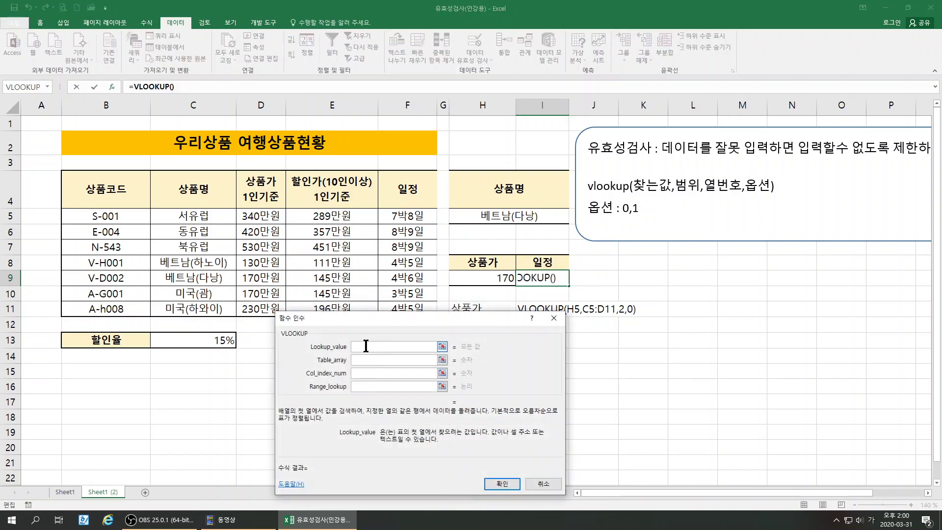
{"action": "left_click", "coordinate": [502, 218]}
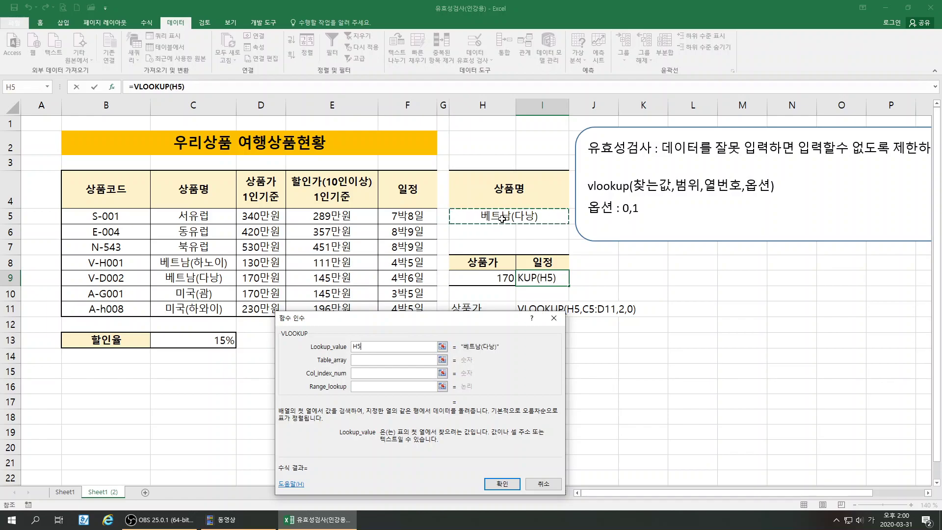
Set the table array of the I9 VLOOKUP to C5:F11, covering 상품명 through 일정.
{"action": "left_click", "coordinate": [359, 360]}
{"action": "left_click_drag", "start_coordinate": [372, 320], "coordinate": [352, 337]}
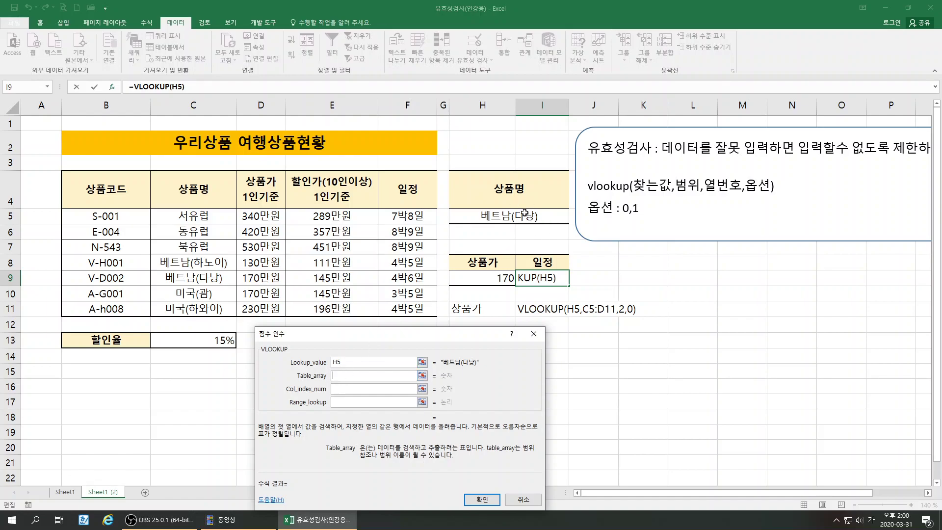
{"action": "left_click_drag", "start_coordinate": [193, 216], "coordinate": [404, 310]}
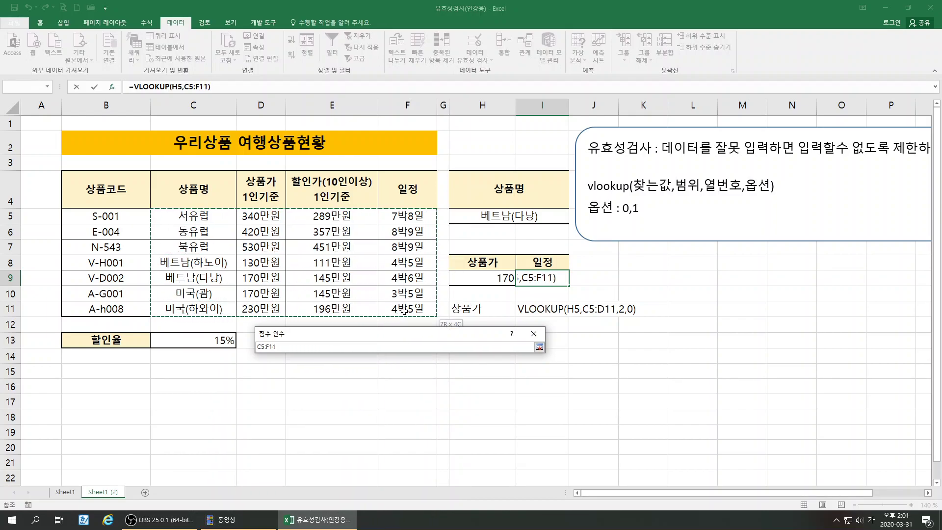
{"action": "key", "text": "Return"}
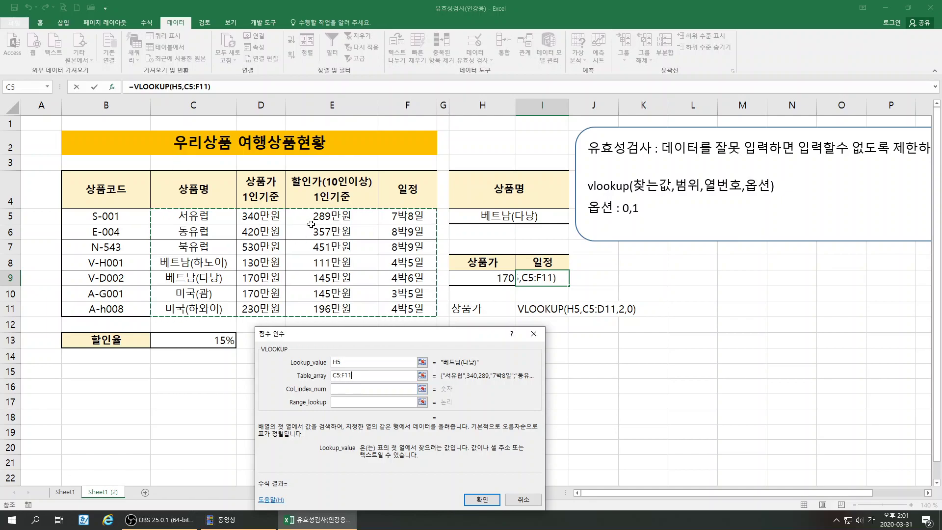
Complete the I9 VLOOKUP with column index 4 and range lookup 0 for an exact match.
{"action": "left_click", "coordinate": [344, 389]}
{"action": "type", "text": "4"}
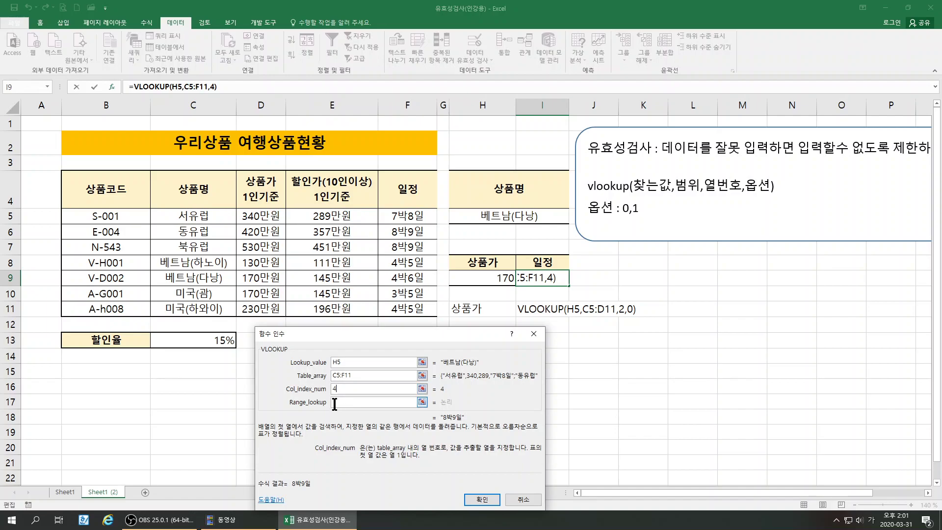
{"action": "left_click", "coordinate": [343, 402]}
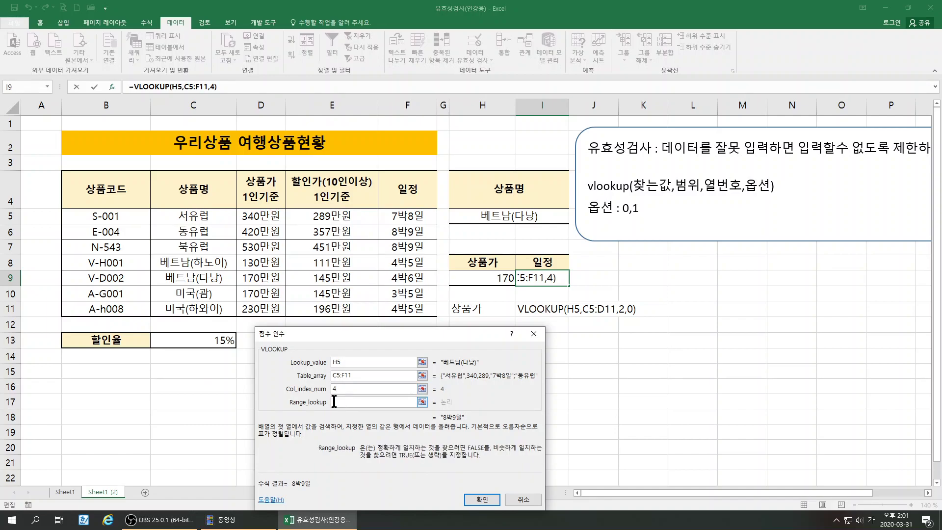
{"action": "type", "text": "0"}
{"action": "left_click", "coordinate": [480, 500]}
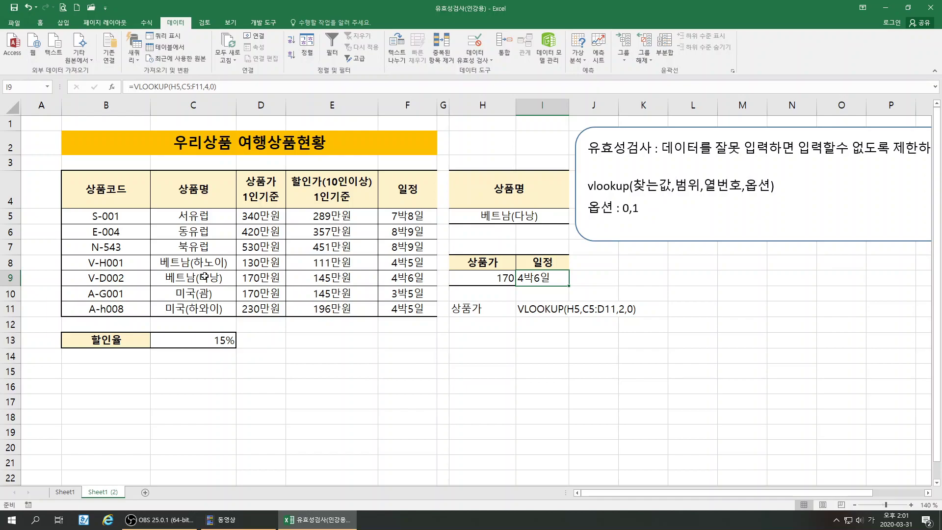
Choose 서유럽 and then 미국(하와이) from the product name list in H5 to test both lookups.
{"action": "left_click", "coordinate": [537, 219]}
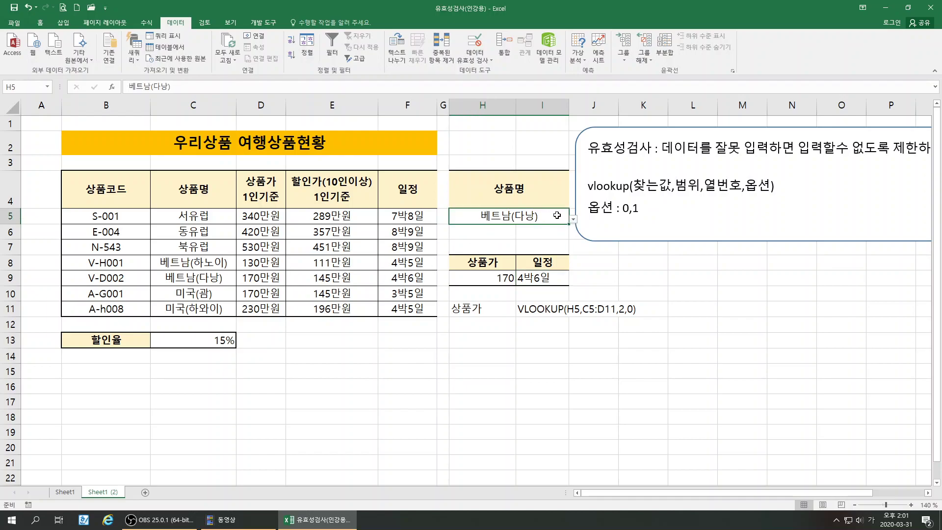
{"action": "left_click", "coordinate": [573, 219]}
{"action": "left_click", "coordinate": [437, 230]}
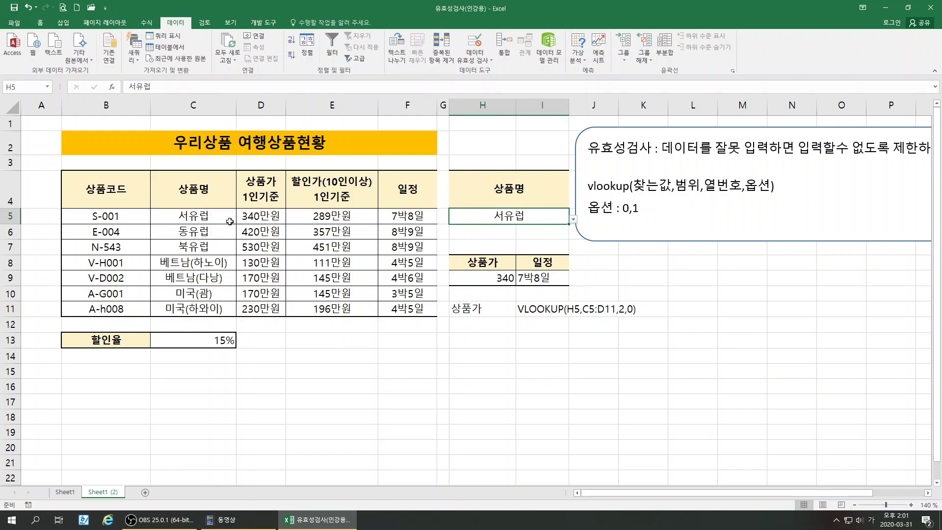
{"action": "left_click", "coordinate": [572, 220]}
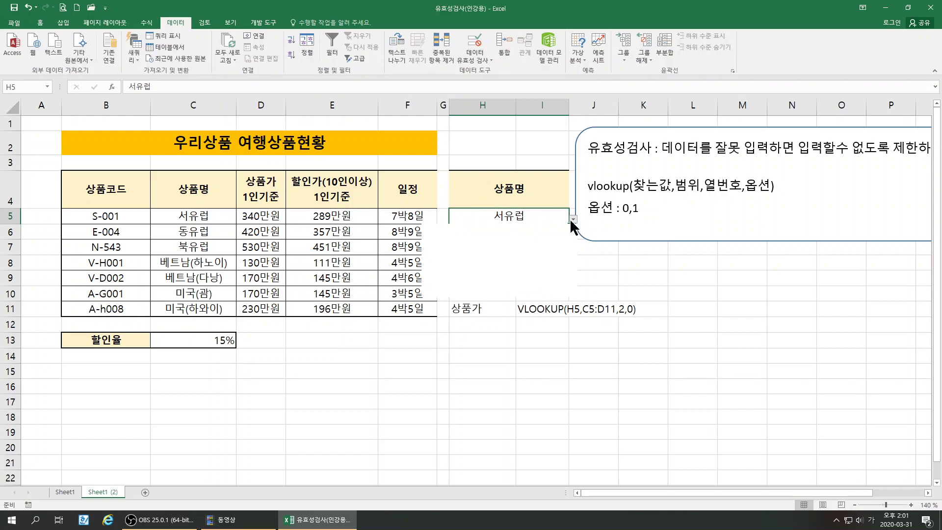
{"action": "left_click", "coordinate": [456, 293]}
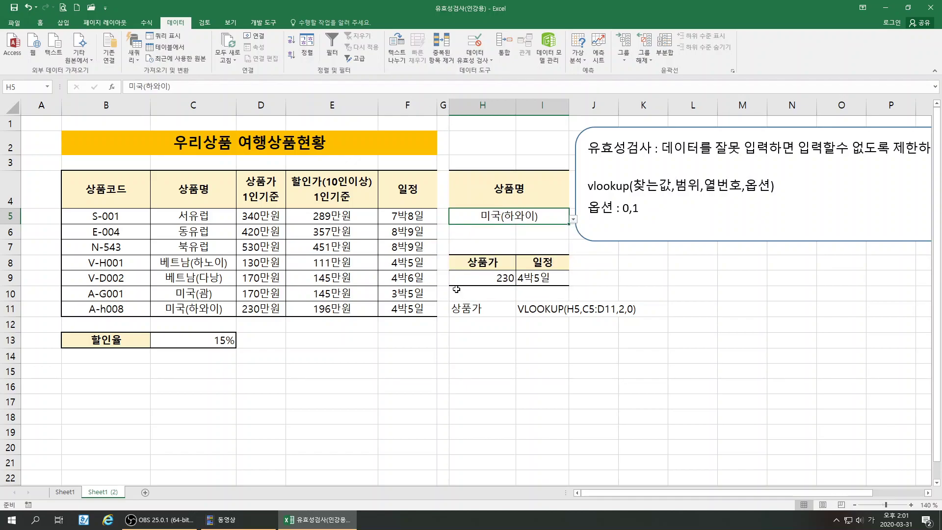
Compare the 상품가 and 일정 results in H9 and I9 with the 미국(하와이) row of the table.
{"action": "left_click", "coordinate": [503, 279]}
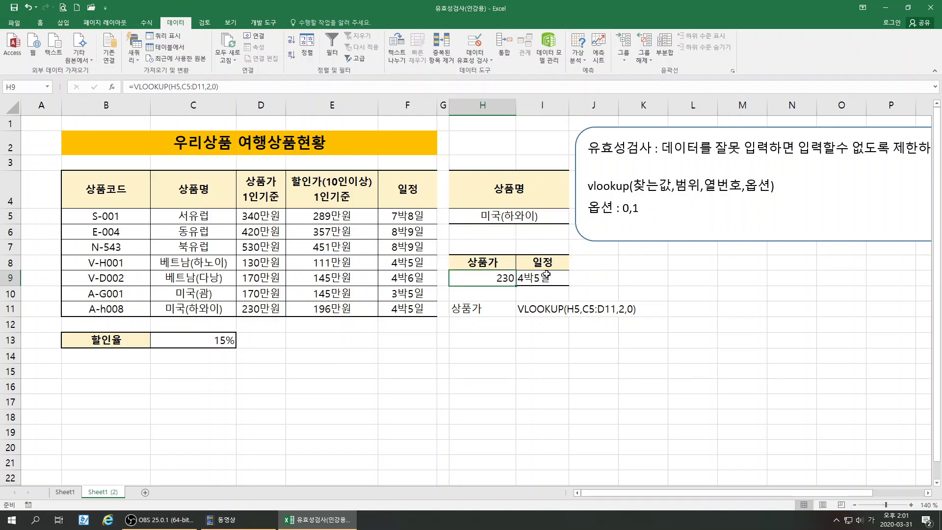
{"action": "left_click", "coordinate": [251, 312]}
{"action": "left_click", "coordinate": [411, 309]}
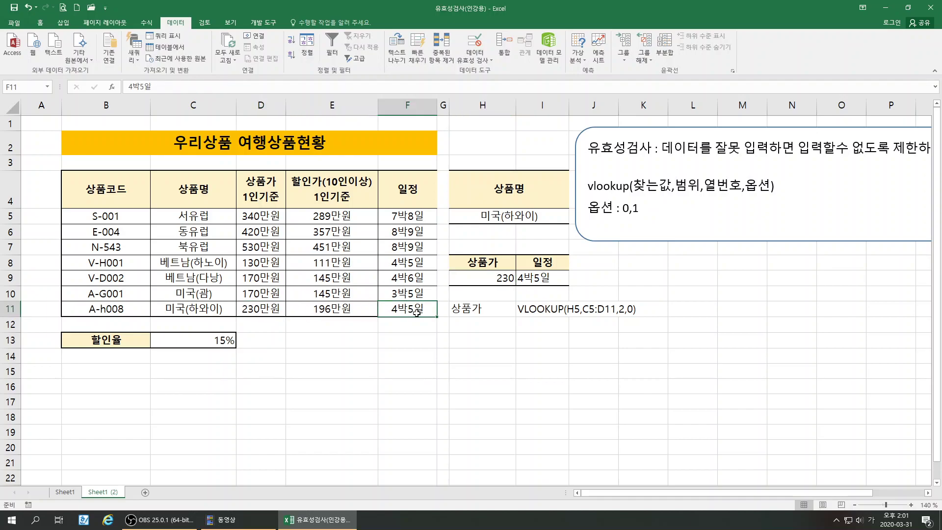
{"action": "left_click", "coordinate": [555, 404]}
{"action": "left_click", "coordinate": [530, 278]}
{"action": "left_click", "coordinate": [495, 283]}
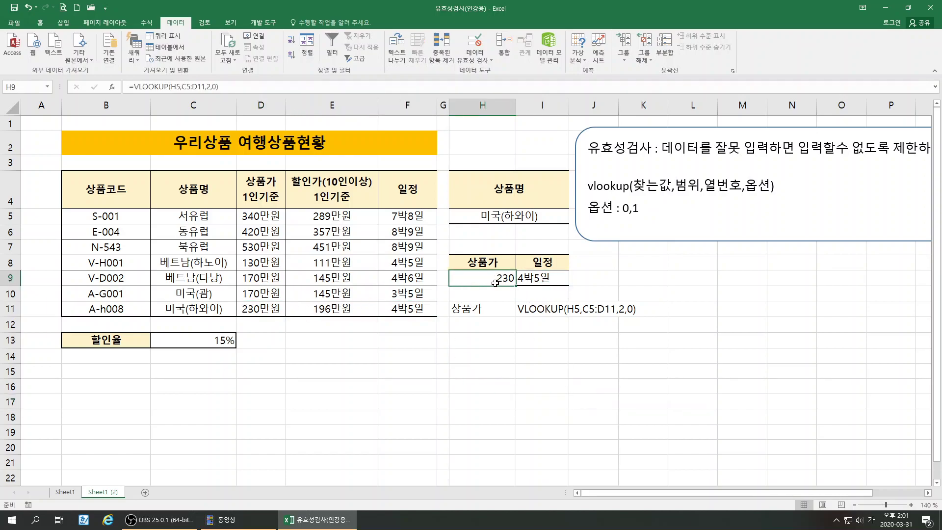
Enter the product name 서유럽 directly into H5 instead of choosing it from the list.
{"action": "left_click", "coordinate": [512, 219]}
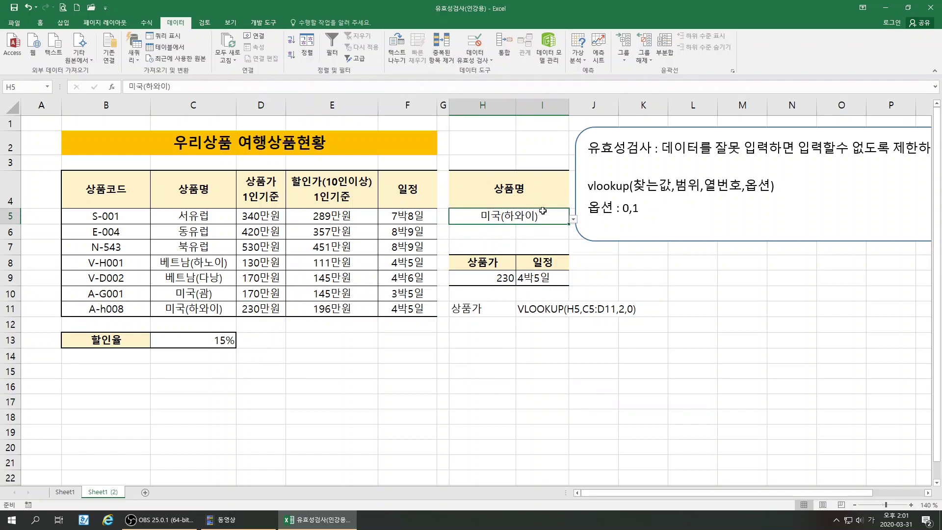
{"action": "type", "text": "서유럽"}
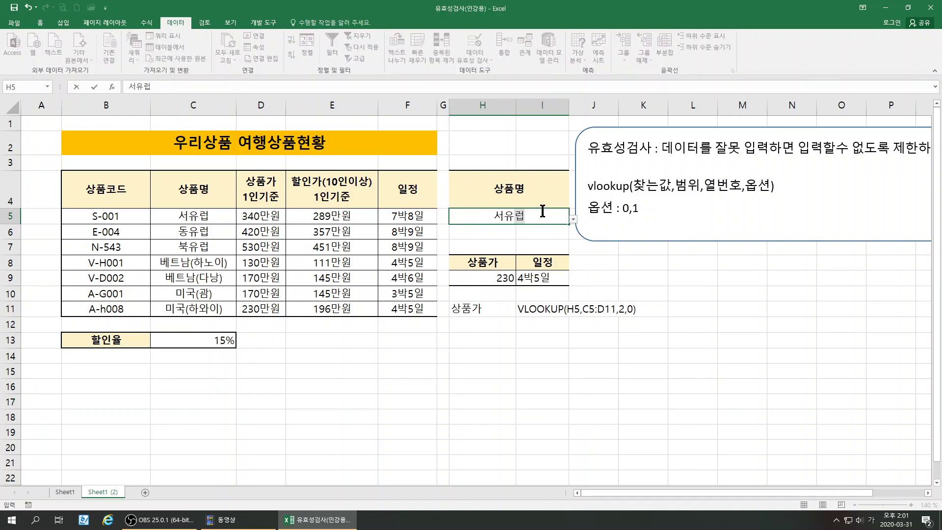
{"action": "key", "text": "Return"}
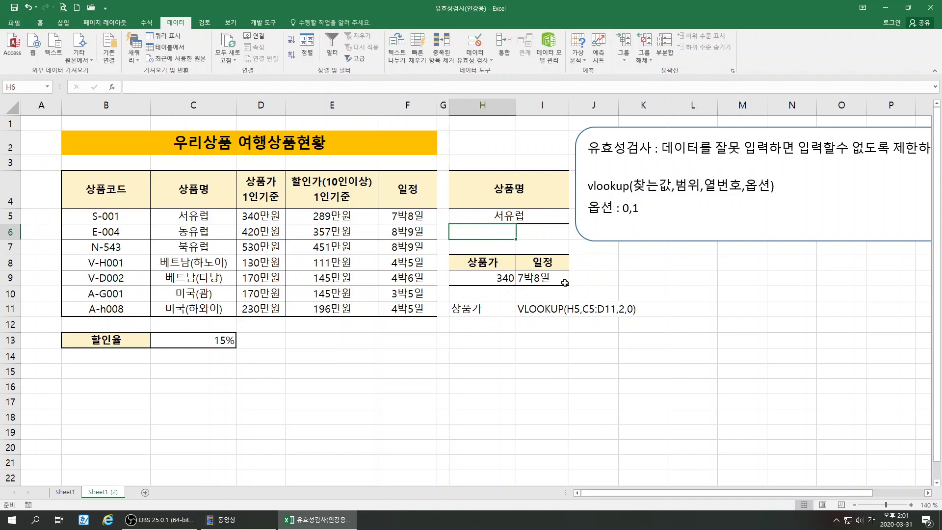
{"action": "left_click", "coordinate": [515, 216]}
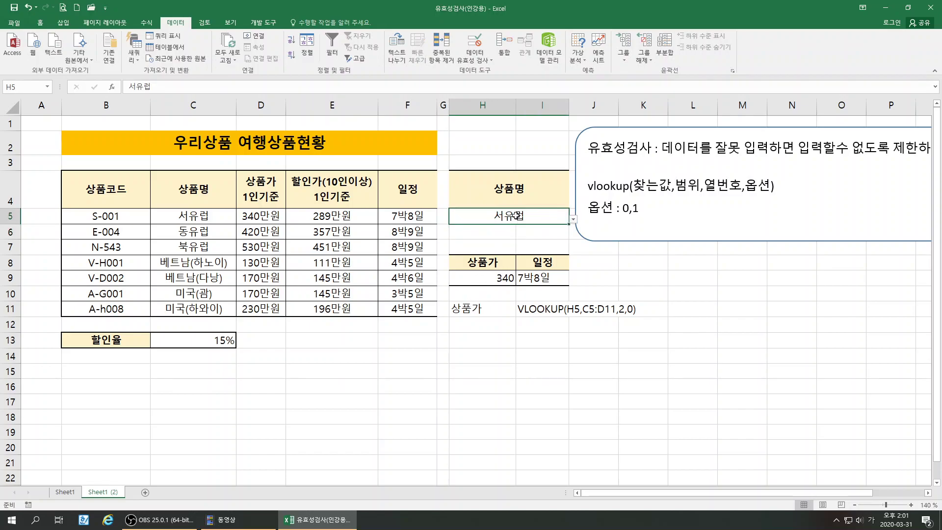
{"action": "type", "text": "서유럽"}
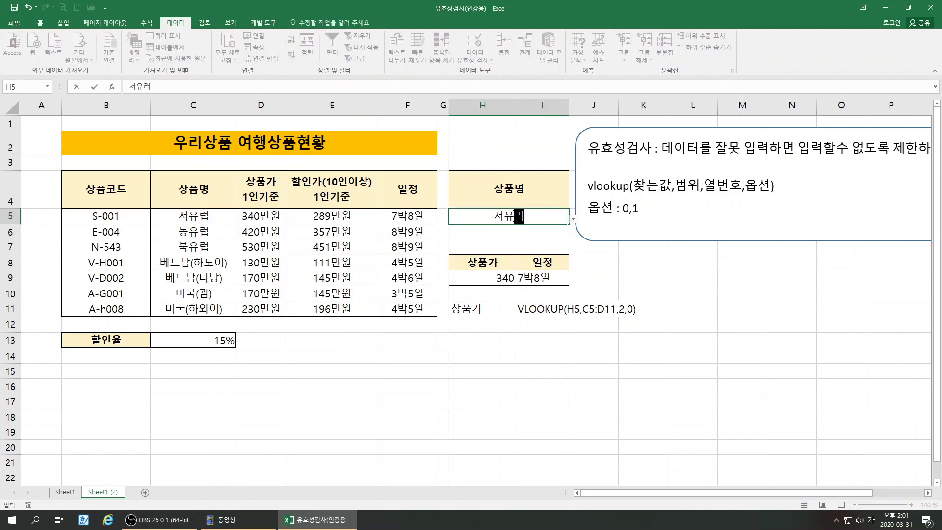
{"action": "key", "text": "Return"}
{"action": "left_click", "coordinate": [541, 356]}
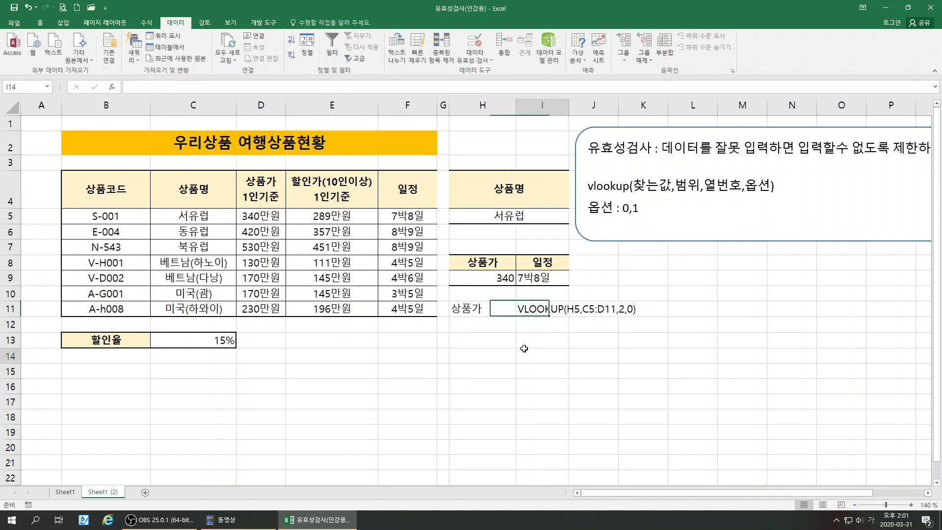
Try to change the product name in H5 to the misspelled 서우럽, and cancel the entry.
{"action": "double_click", "coordinate": [510, 214]}
{"action": "left_click_drag", "start_coordinate": [504, 216], "coordinate": [527, 216]}
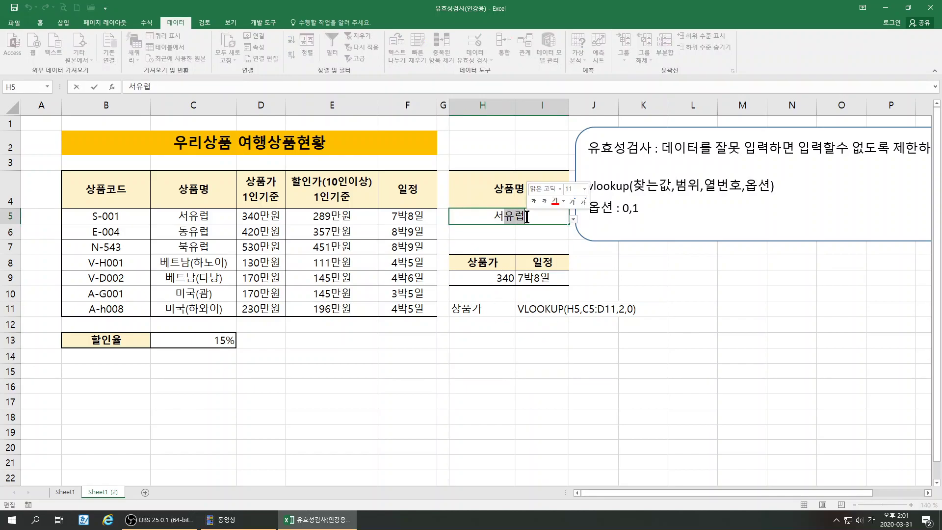
{"action": "type", "text": "우럽"}
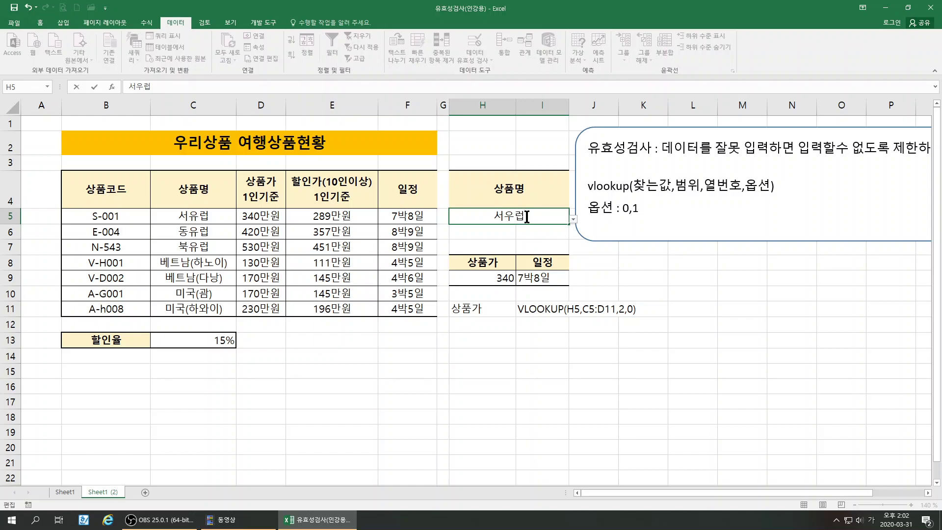
{"action": "key", "text": "Return"}
{"action": "left_click_drag", "start_coordinate": [471, 246], "coordinate": [461, 350]}
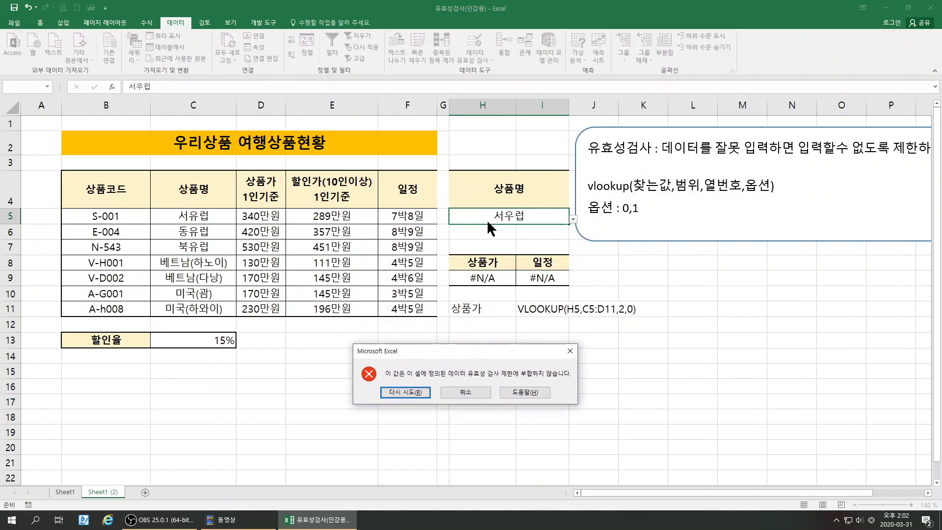
{"action": "left_click", "coordinate": [472, 388]}
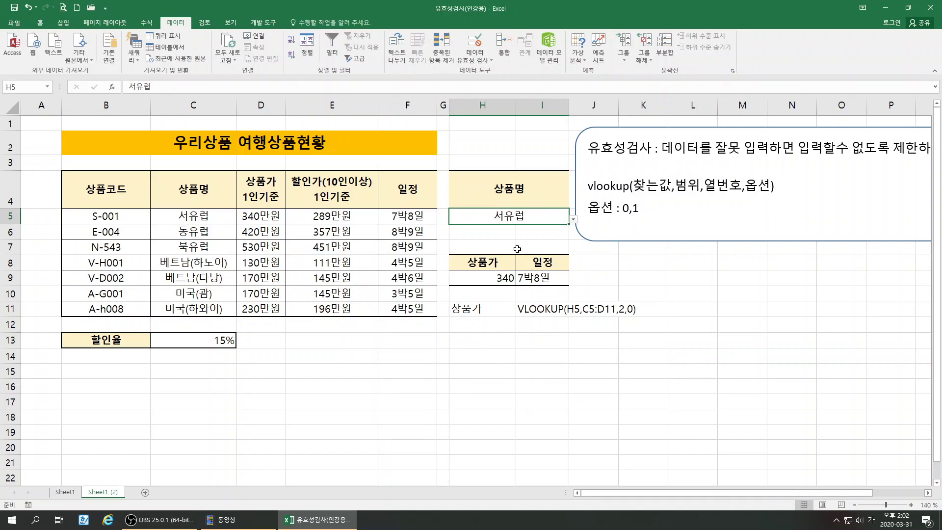
Choose 북유럽 from the product name list in H5.
{"action": "left_click", "coordinate": [572, 219]}
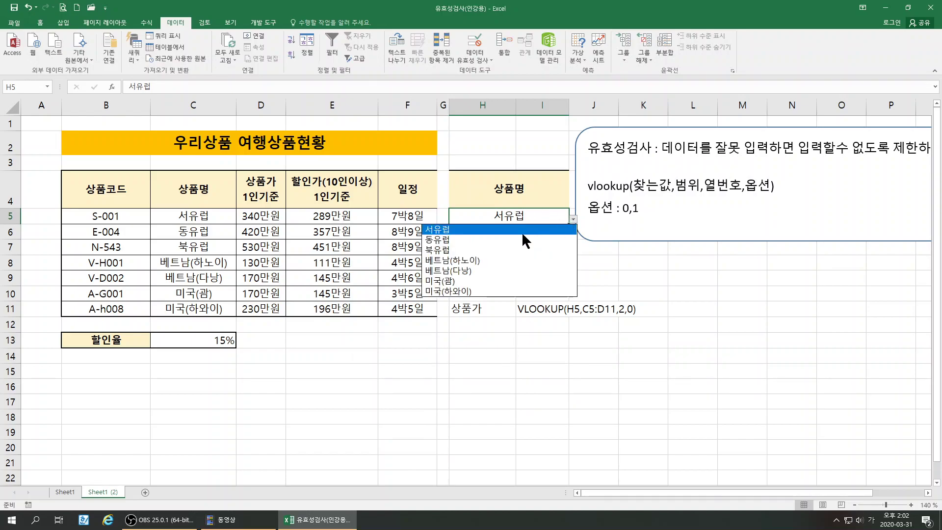
{"action": "left_click", "coordinate": [486, 250]}
{"action": "left_click", "coordinate": [529, 324]}
Label H12 as 일정 and write VLOOKUP(H5,C5:F11,4,0) as plain text beside it in I12.
{"action": "left_click", "coordinate": [474, 327]}
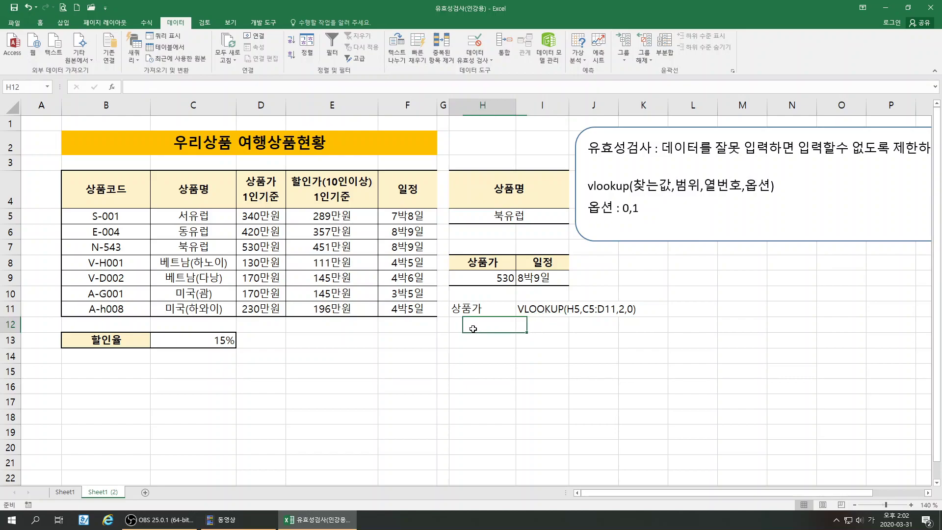
{"action": "type", "text": "일정"}
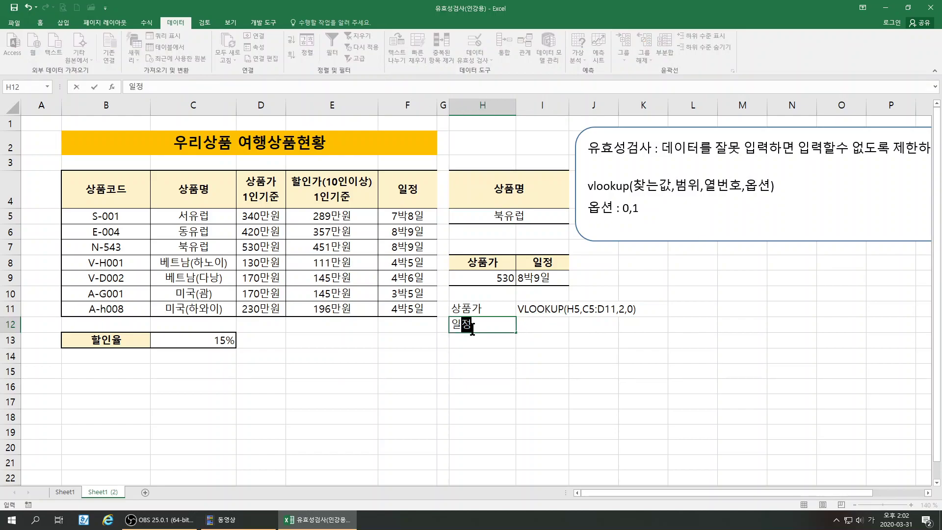
{"action": "key", "text": "Tab"}
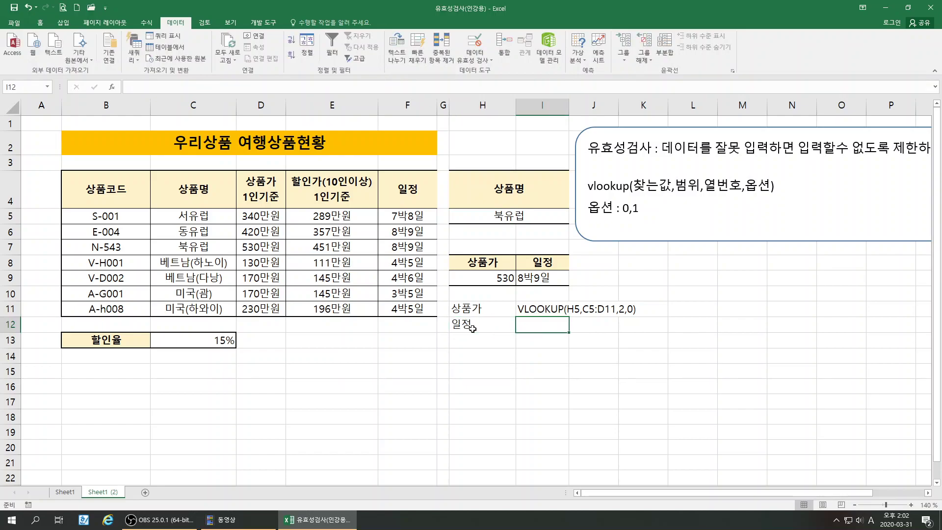
{"action": "type", "text": "VLOOK"}
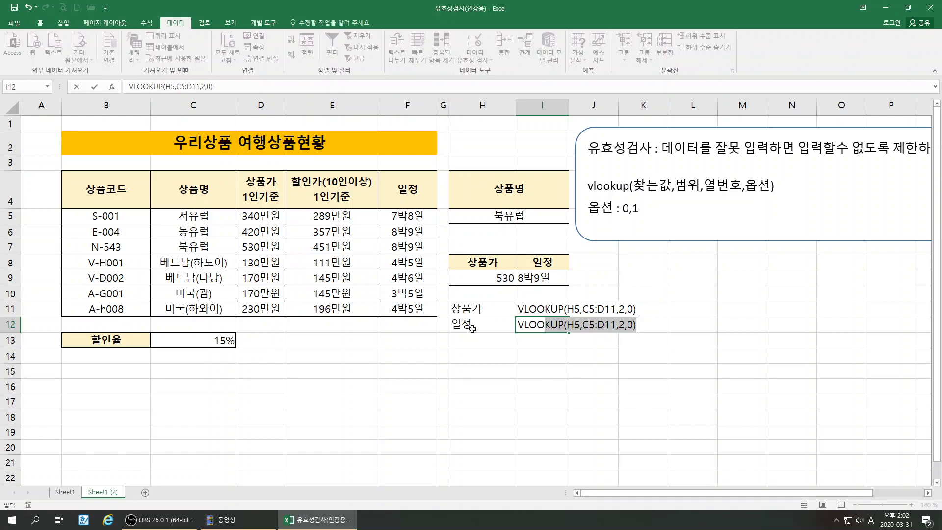
{"action": "left_click", "coordinate": [573, 325]}
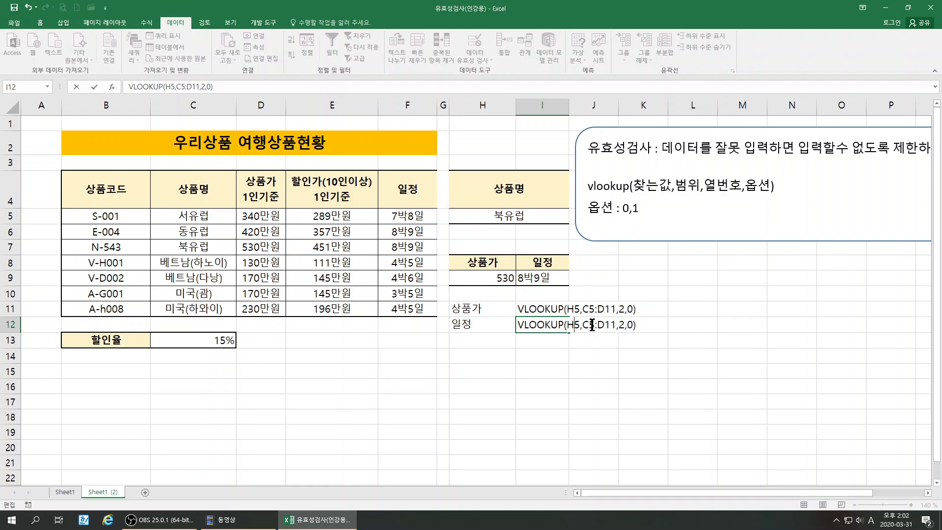
{"action": "key", "text": "BackSpace"}
{"action": "type", "text": "F"}
{"action": "key", "text": "Delete"}
{"action": "type", "text": "4"}
{"action": "key", "text": "Return"}
{"action": "left_click", "coordinate": [565, 390]}
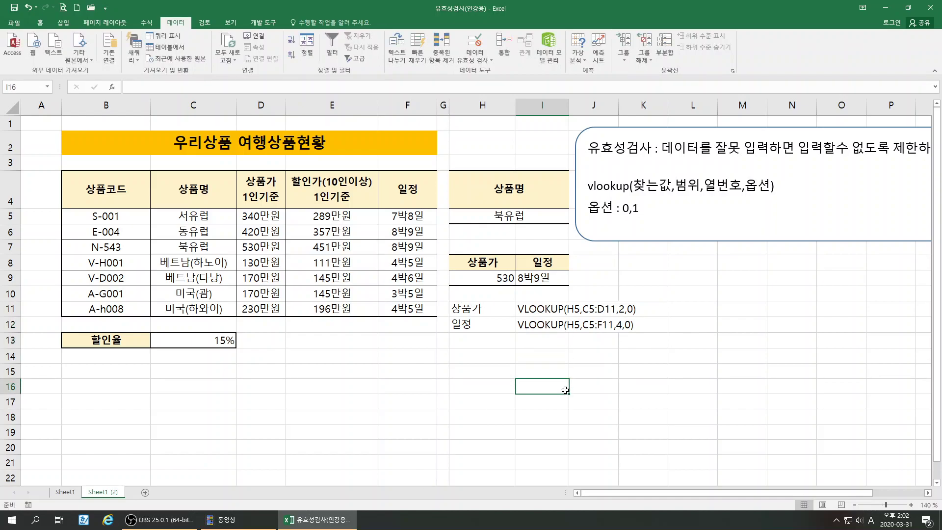
{"action": "left_click", "coordinate": [598, 263]}
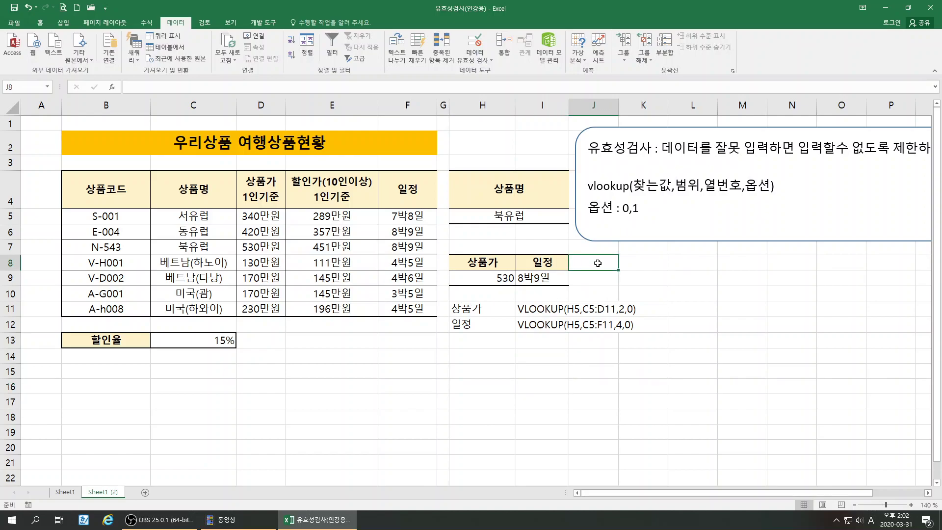
{"action": "type", "text": "TKDVN"}
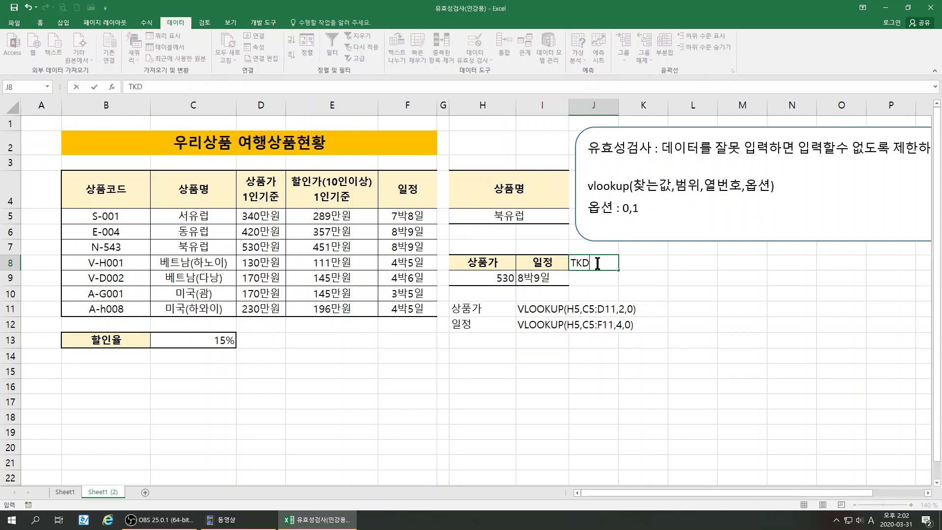
{"action": "key", "text": "BackSpace"}
{"action": "key", "text": "BackSpace"}
{"action": "key", "text": "BackSpace"}
{"action": "key", "text": "BackSpace"}
{"action": "key", "text": "BackSpace"}
{"action": "left_click", "coordinate": [591, 313]}
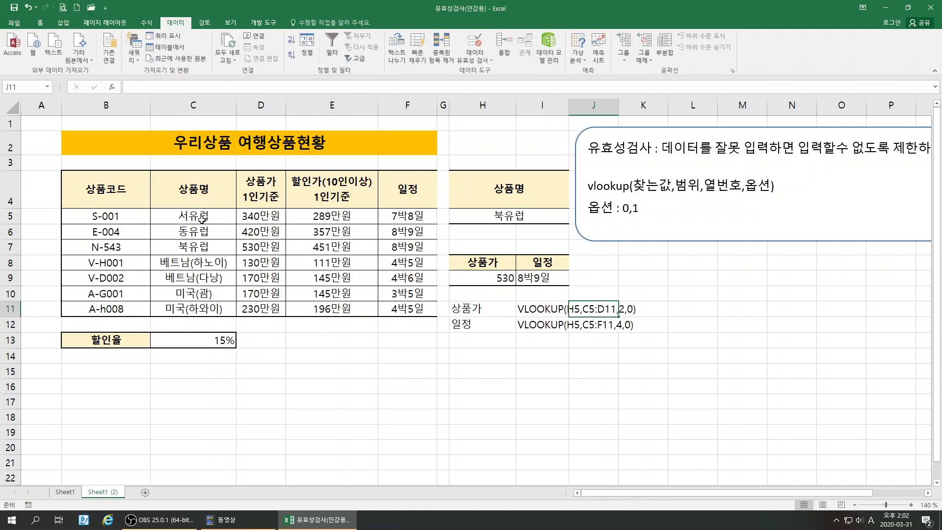
Examine where the 상품코드 column lies relative to the 상품명 lookup column C5:C11.
{"action": "left_click", "coordinate": [202, 220]}
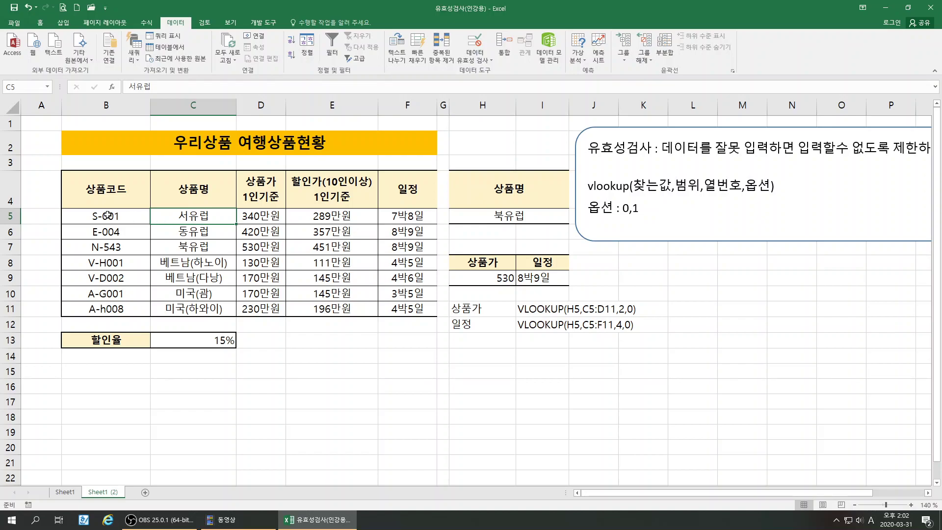
{"action": "left_click_drag", "start_coordinate": [194, 219], "coordinate": [200, 310]}
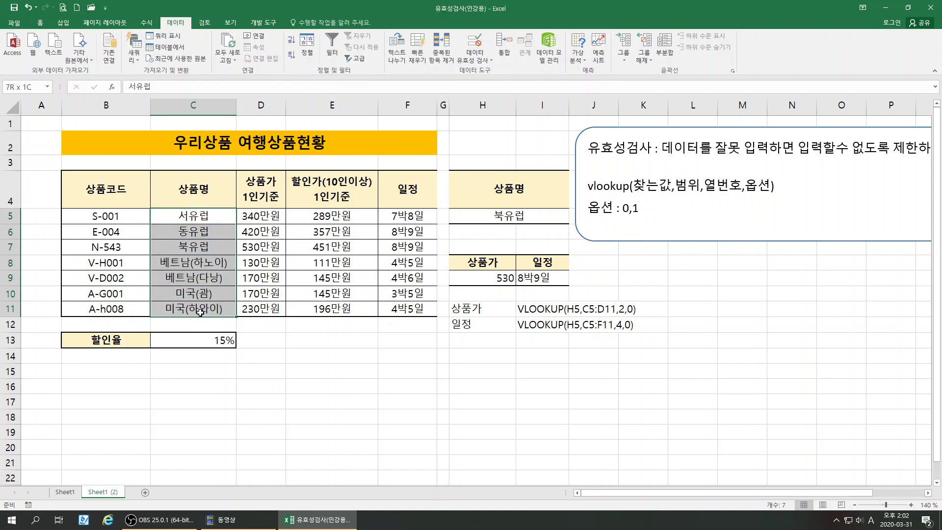
{"action": "left_click", "coordinate": [108, 215]}
{"action": "left_click", "coordinate": [184, 220]}
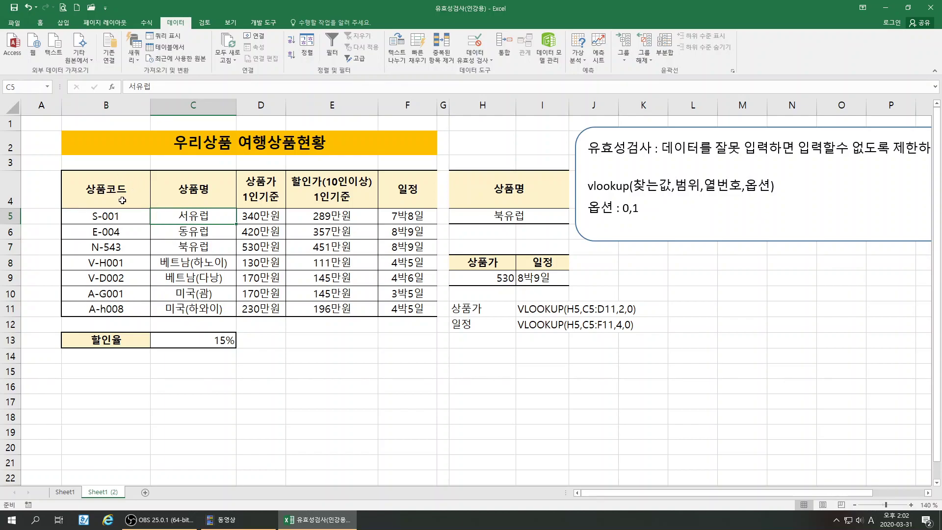
{"action": "left_click", "coordinate": [107, 189]}
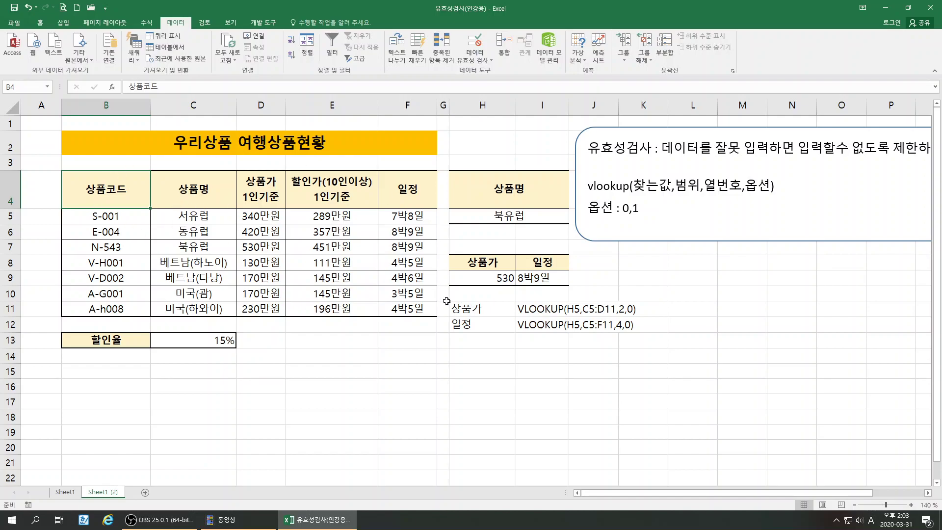
Enter the header 할인가 in J8, beside the 일정 result header.
{"action": "left_click", "coordinate": [599, 264]}
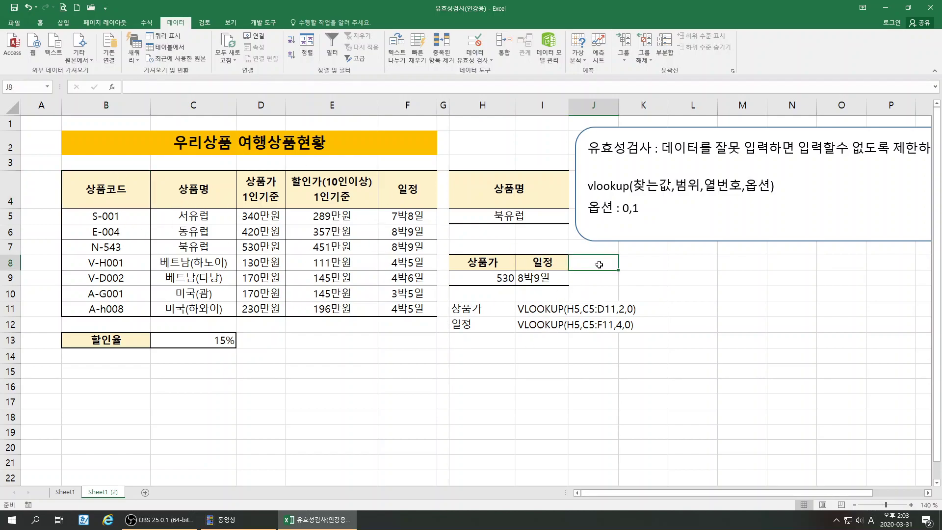
{"action": "type", "text": "OKT"}
{"action": "key", "text": "BackSpace"}
{"action": "key", "text": "BackSpace"}
{"action": "key", "text": "BackSpace"}
{"action": "key", "text": "Hangul"}
{"action": "type", "text": "할인가"}
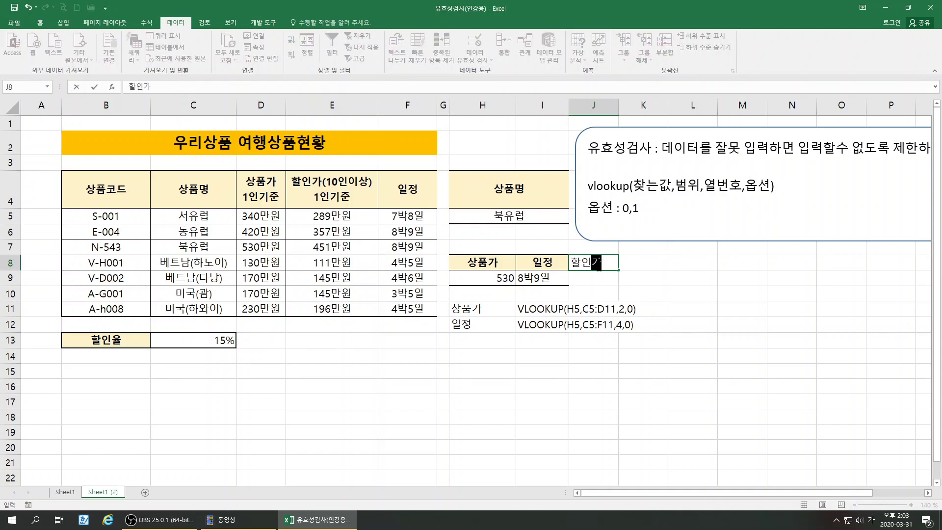
{"action": "key", "text": "Return"}
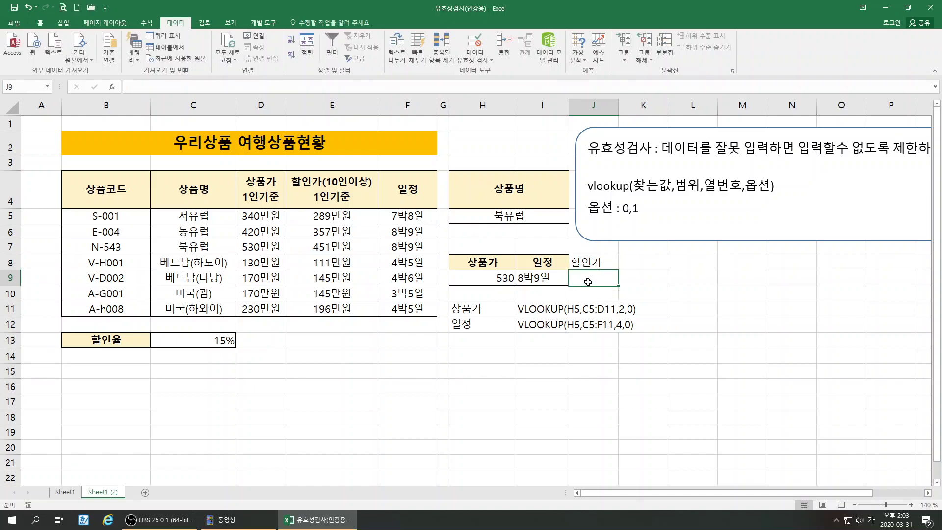
Start a VLOOKUP function in J9 with H5 as the lookup value and C5:F11 as the table array.
{"action": "left_click", "coordinate": [114, 87]}
{"action": "scroll", "coordinate": [339, 417], "scroll_direction": "down", "scroll_amount": 4}
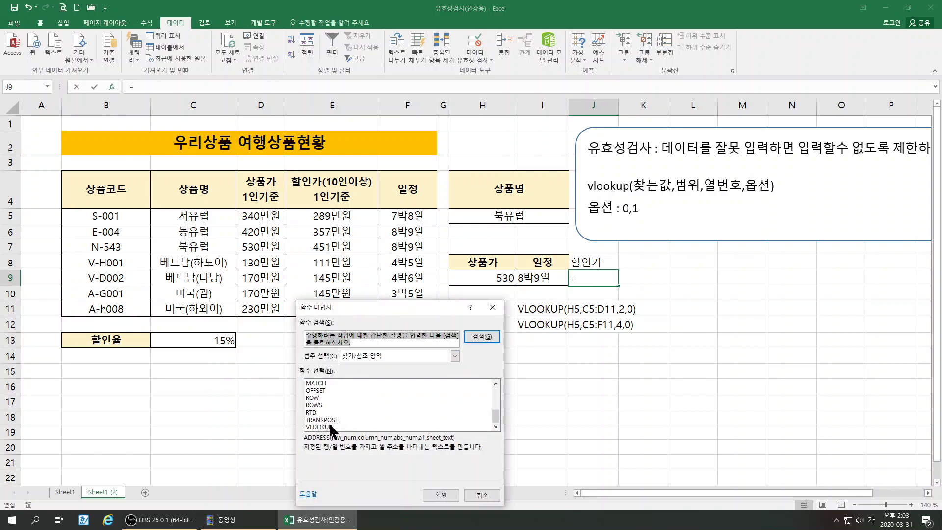
{"action": "left_click", "coordinate": [327, 426]}
{"action": "left_click", "coordinate": [440, 494]}
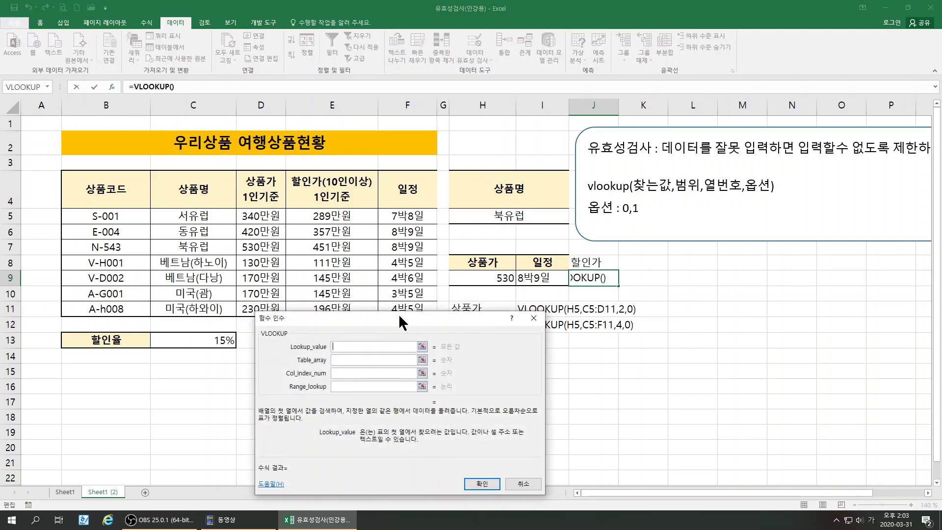
{"action": "left_click_drag", "start_coordinate": [399, 314], "coordinate": [380, 332]}
{"action": "left_click", "coordinate": [510, 217]}
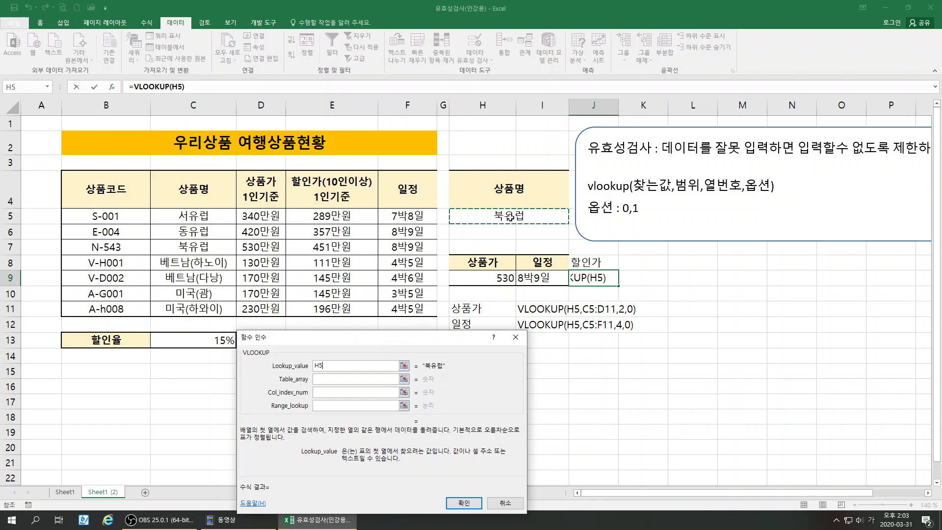
{"action": "left_click", "coordinate": [343, 379]}
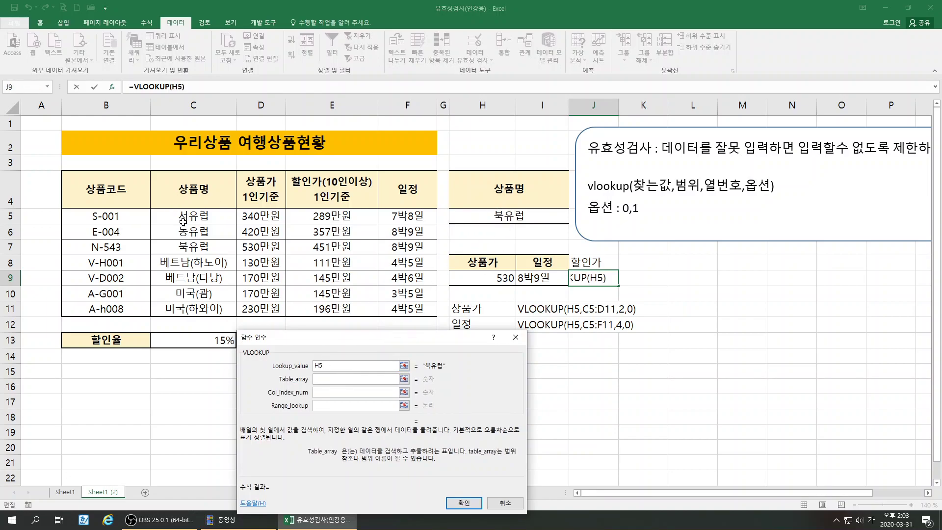
{"action": "left_click_drag", "start_coordinate": [191, 216], "coordinate": [409, 309]}
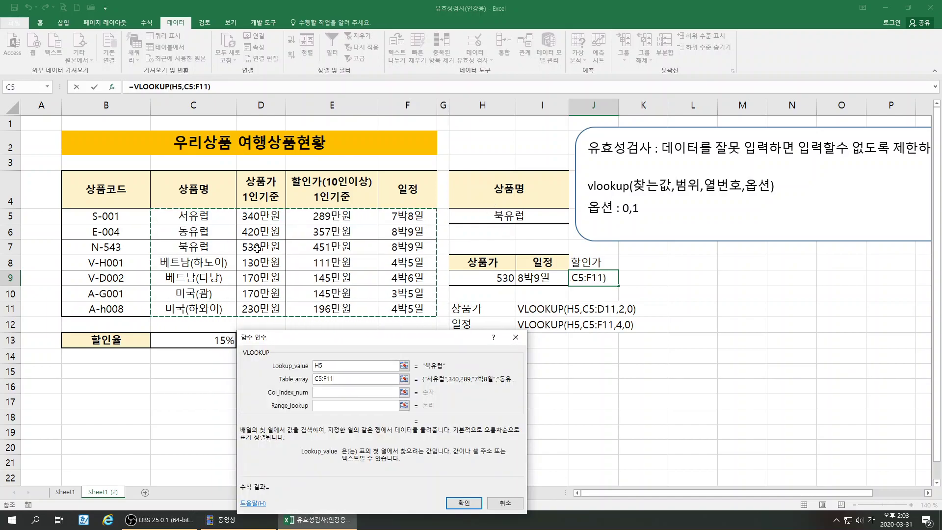
Complete the J9 VLOOKUP with column index 3 and range lookup 0 for an exact match.
{"action": "left_click", "coordinate": [320, 393]}
{"action": "type", "text": "4"}
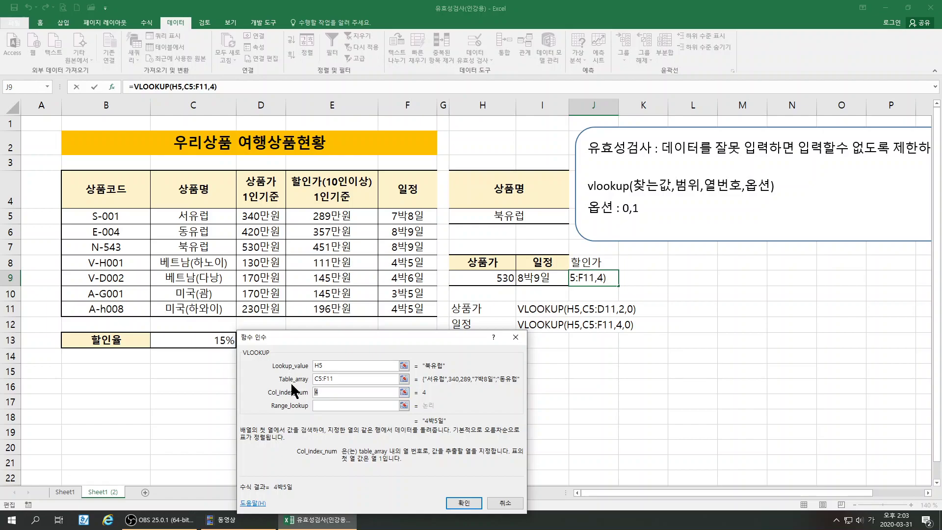
{"action": "key", "text": "BackSpace"}
{"action": "type", "text": "3"}
{"action": "left_click", "coordinate": [319, 405]}
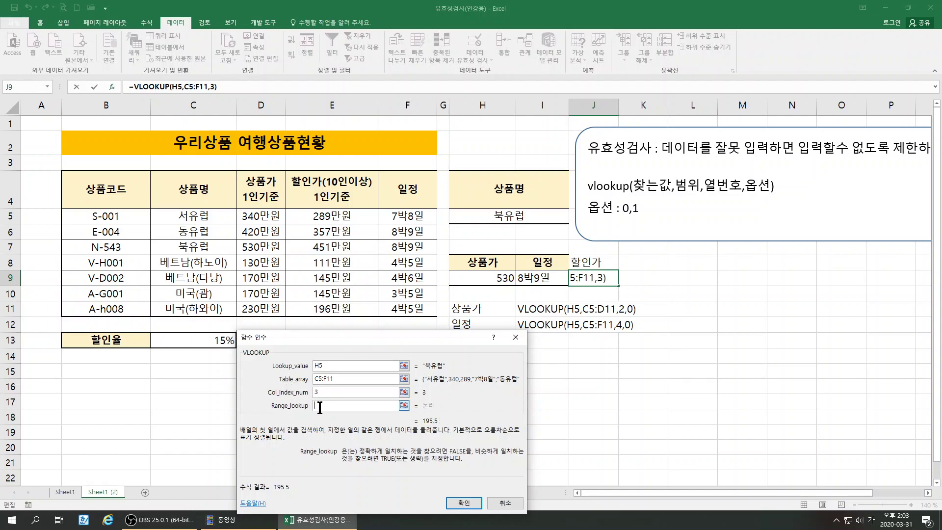
{"action": "type", "text": "0"}
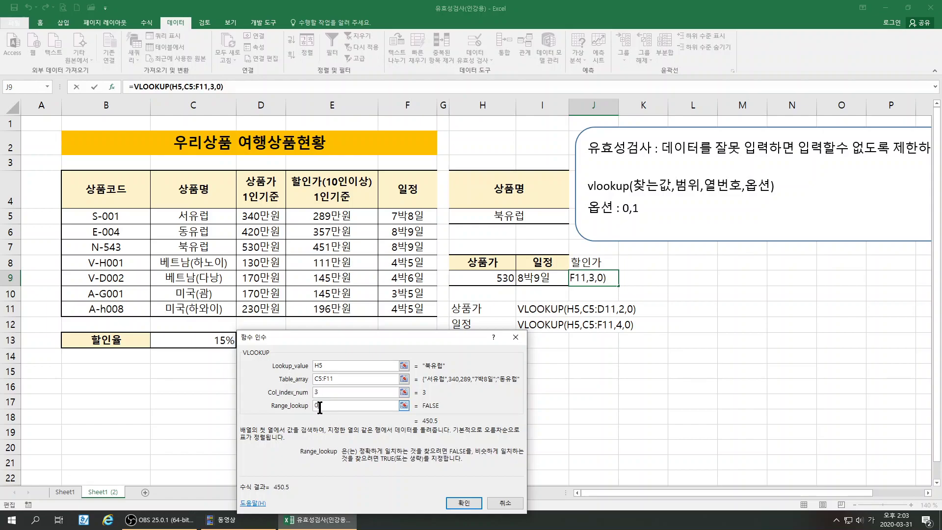
{"action": "left_click", "coordinate": [463, 504]}
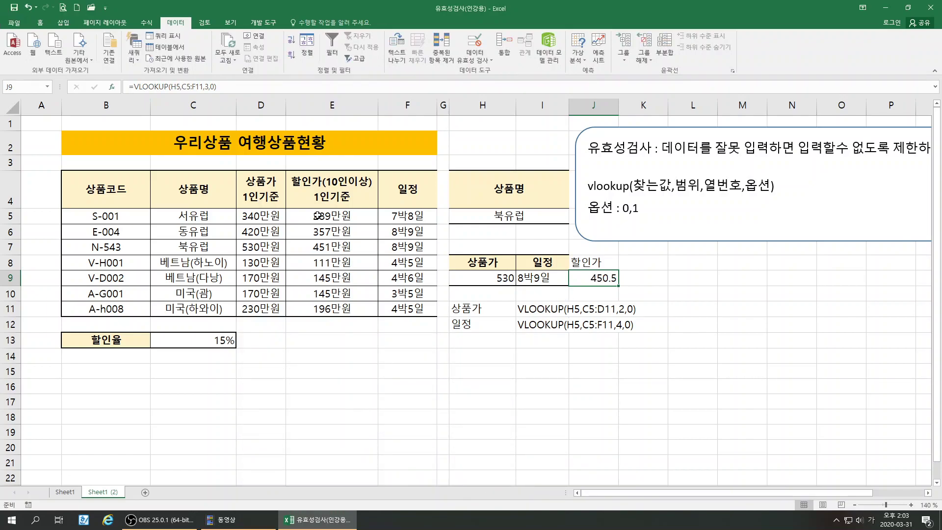
Center the lookup results in H9:J9 horizontally.
{"action": "left_click_drag", "start_coordinate": [494, 277], "coordinate": [593, 279]}
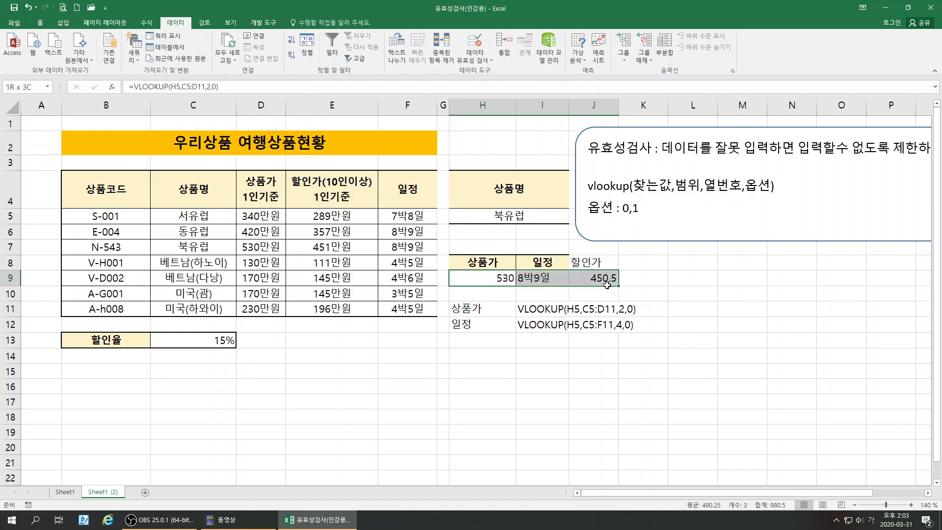
{"action": "left_click", "coordinate": [40, 23]}
{"action": "left_click", "coordinate": [214, 54]}
{"action": "left_click", "coordinate": [584, 340]}
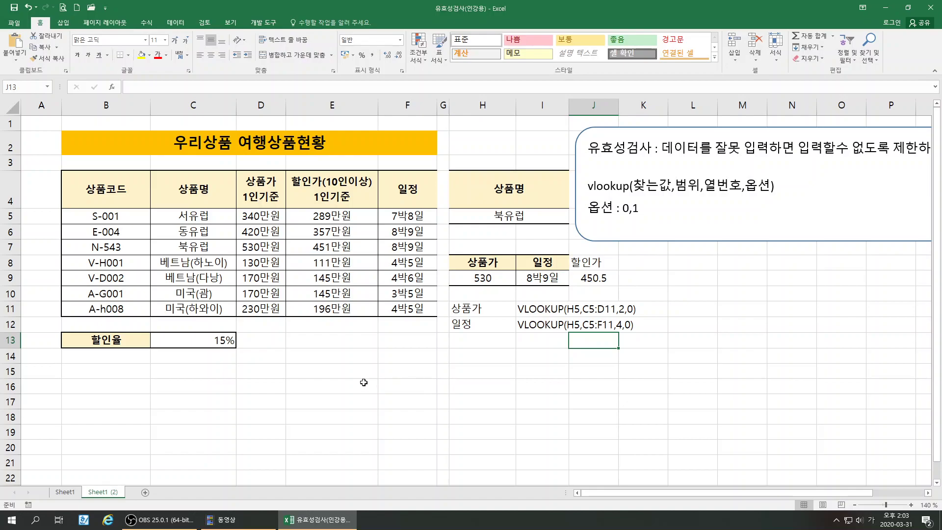
{"action": "left_click", "coordinate": [392, 390]}
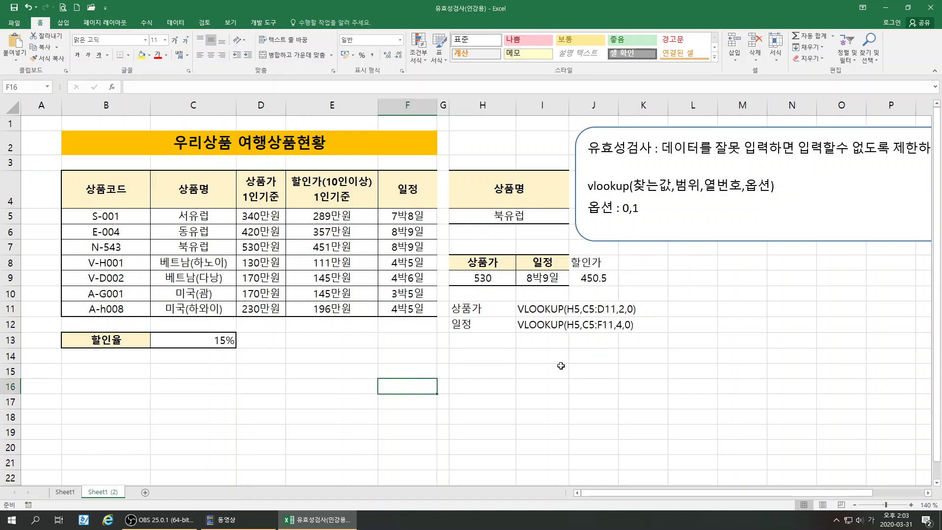
{"action": "left_click", "coordinate": [320, 376]}
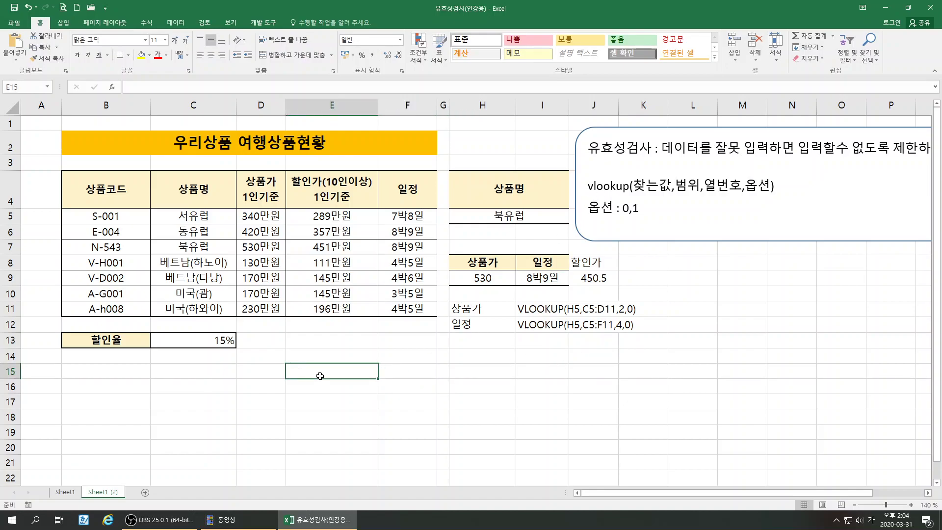